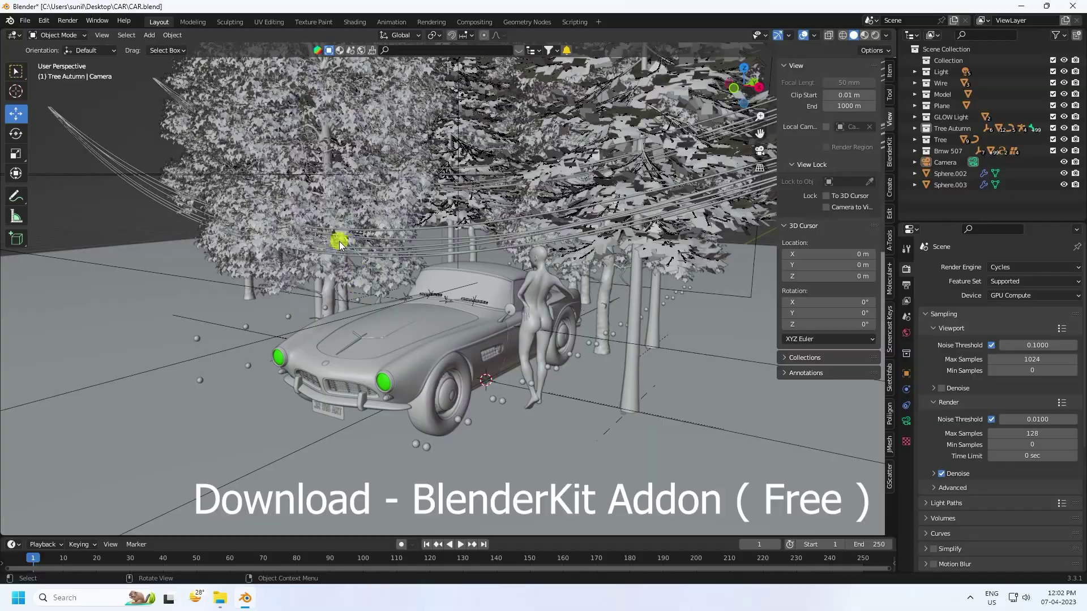
Step: Render the finished car scene from the camera view, examine the image and close the render window
middle_click_drag(364, 292, 308, 247)
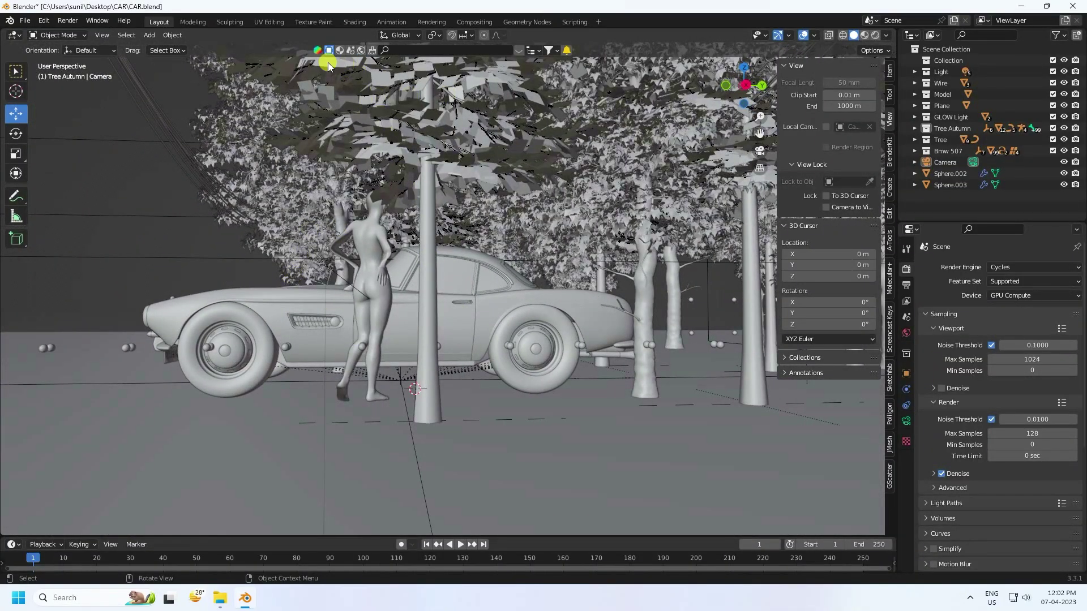
key("KP_0")
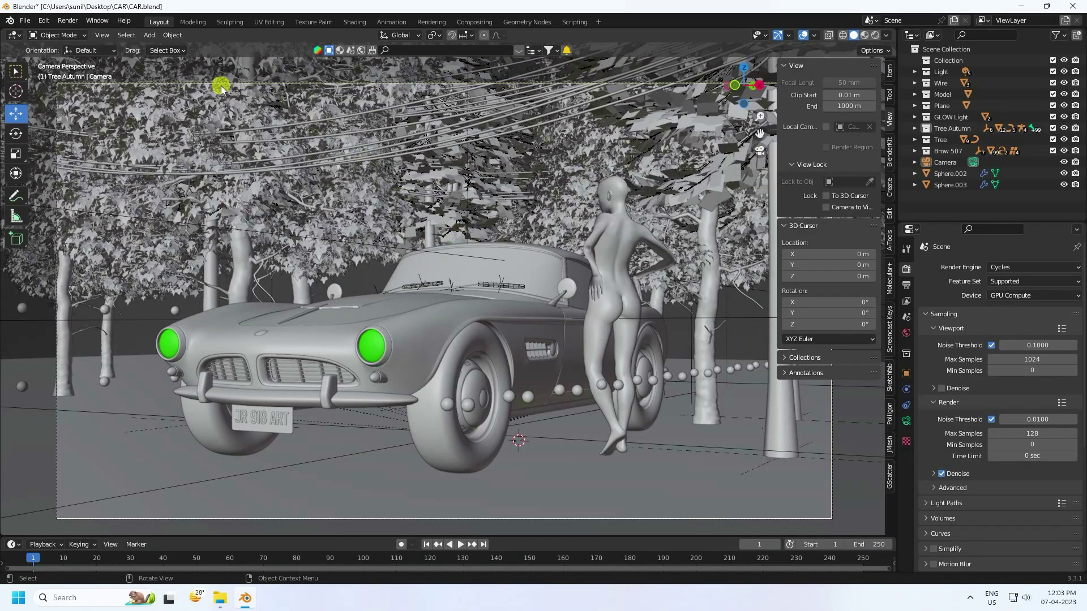
left_click(68, 21)
left_click(81, 34)
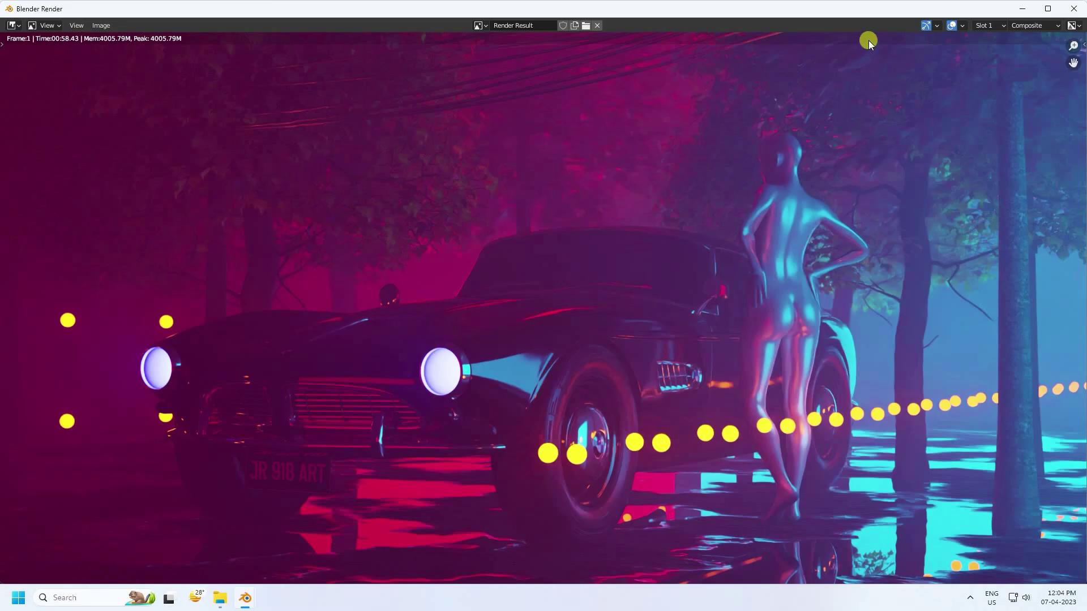
left_click(1069, 11)
middle_click_drag(413, 256, 561, 333)
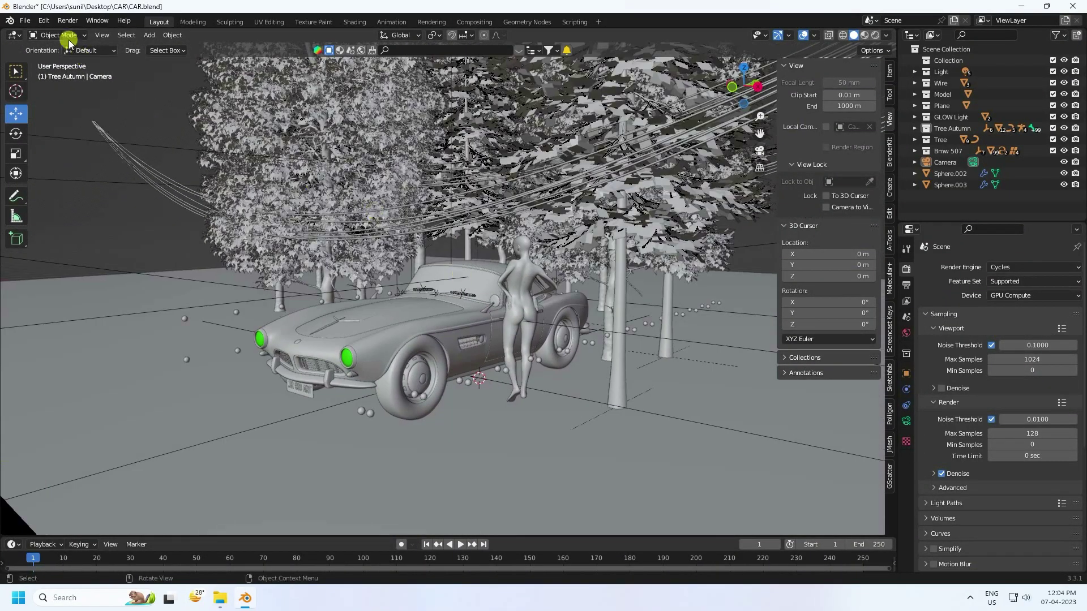
Step: Start a new General file without saving CAR.blend and delete all the default objects
left_click(25, 20)
mouse_move(31, 37)
left_click(222, 34)
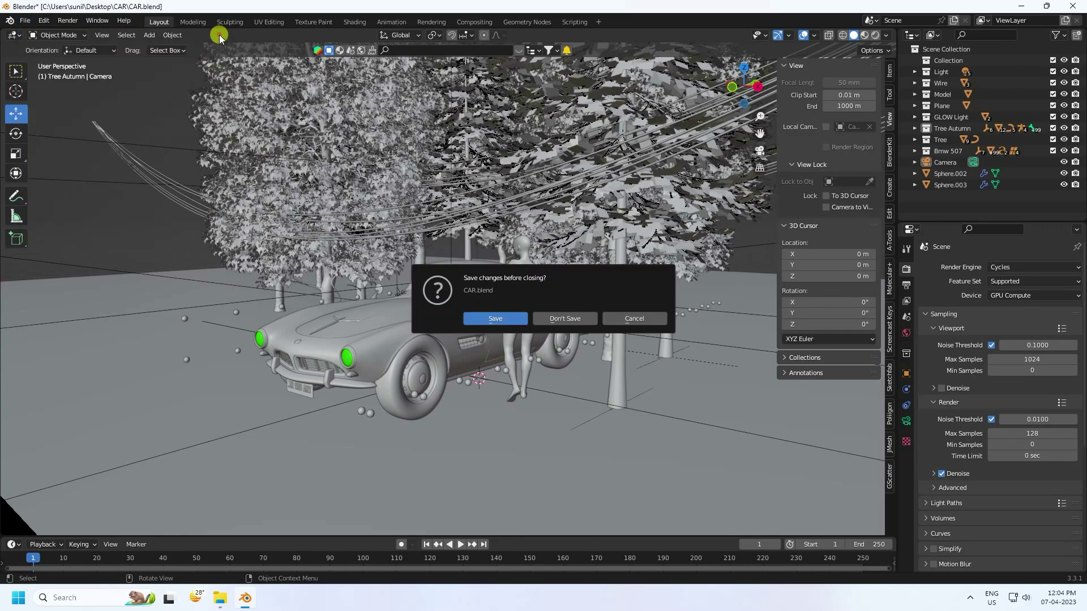
left_click(546, 318)
left_click_drag(73, 145, 732, 382)
key("Delete")
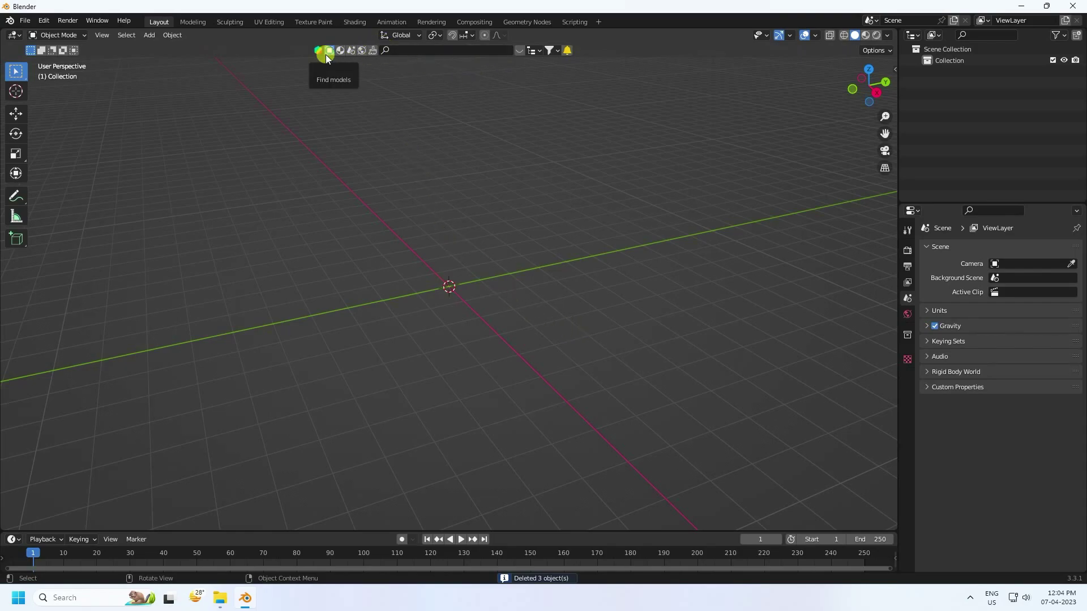
Step: Search the BlenderKit models for "bmw", place the black Bmw 507 at the world origin and close the search results
left_click(405, 52)
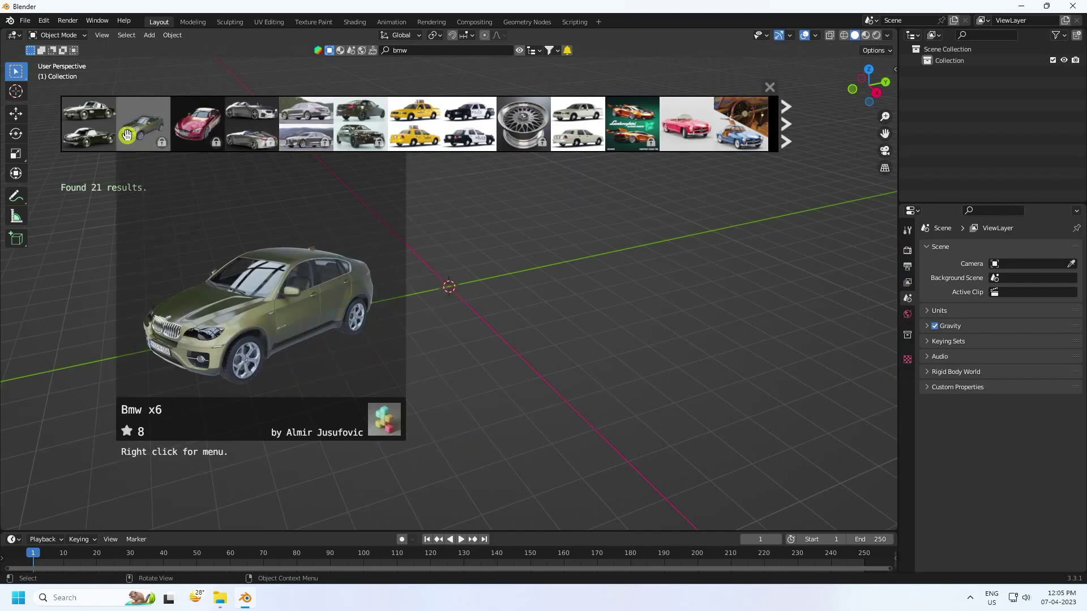
left_click_drag(101, 132, 449, 285)
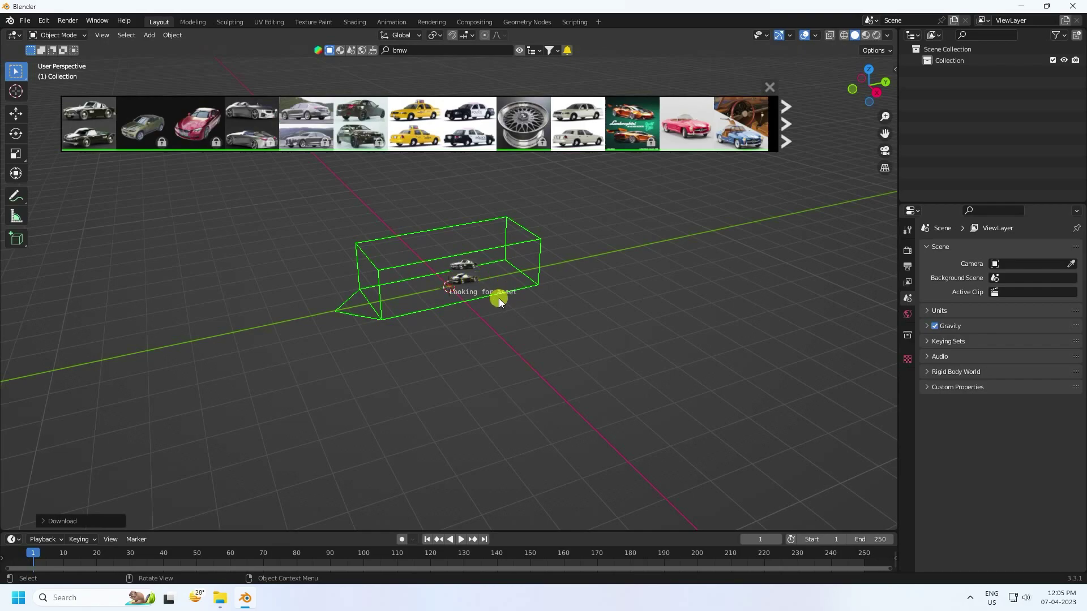
mouse_move(459, 227)
middle_mouse_down()
mouse_move(518, 218)
mouse_move(462, 209)
middle_mouse_up()
scroll(462, 208, "up", 5)
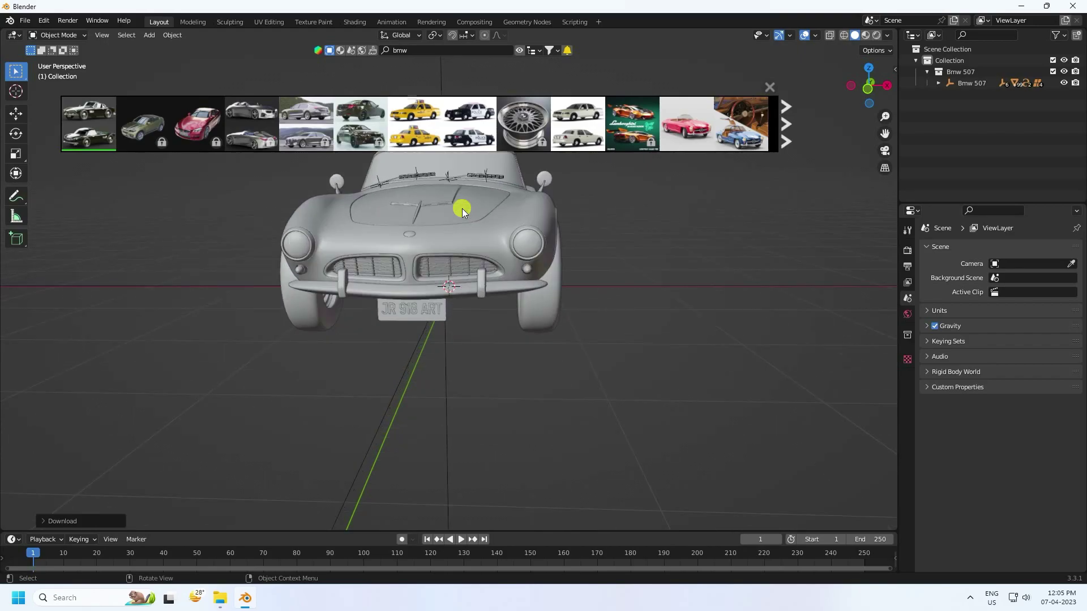
left_click(770, 87)
Step: Show the viewport in material preview shading and examine the imported car from the front and side
middle_click_drag(396, 278, 826, 68)
left_click(863, 35)
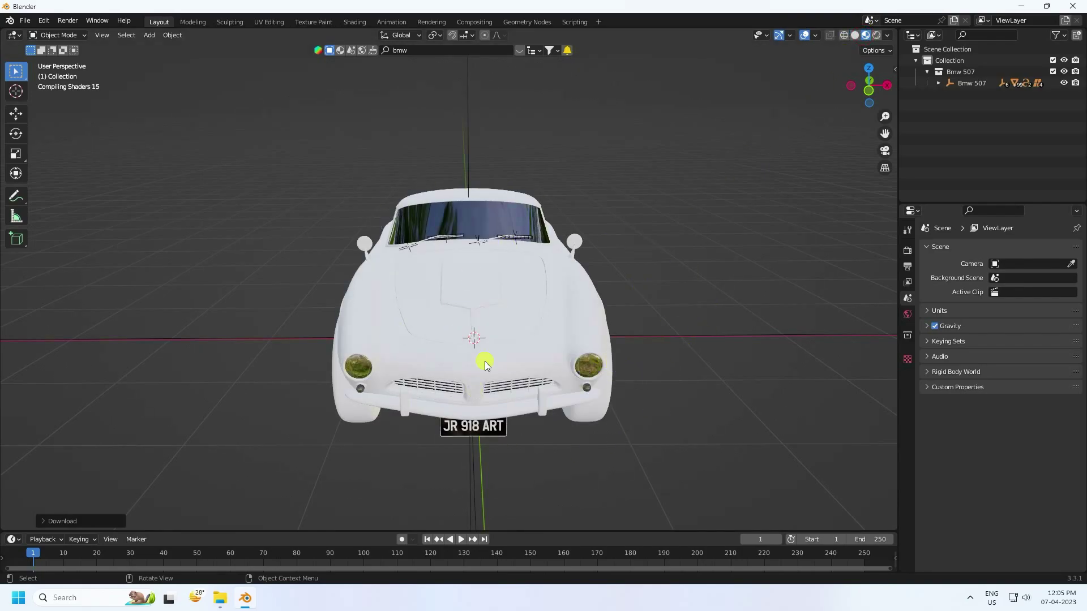
scroll(541, 355, "up", 2)
middle_click_drag(560, 354, 533, 361)
scroll(533, 361, "down", 1)
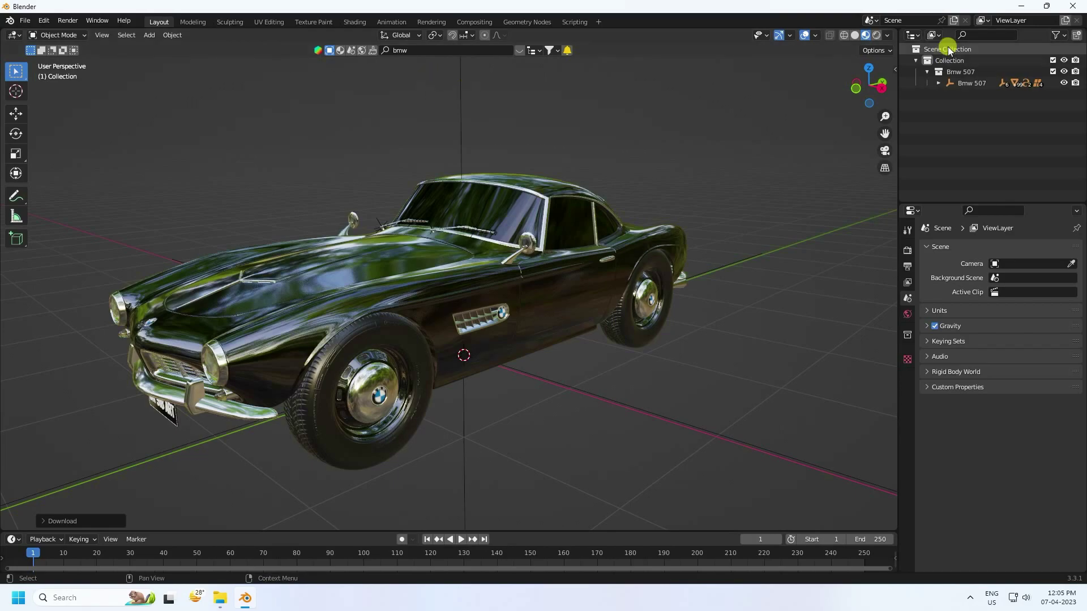
Step: Select the whole Bmw 507 hierarchy and set its X and Y location to 0 m and its Z rotation to 0°
left_click(986, 83)
right_click(984, 85)
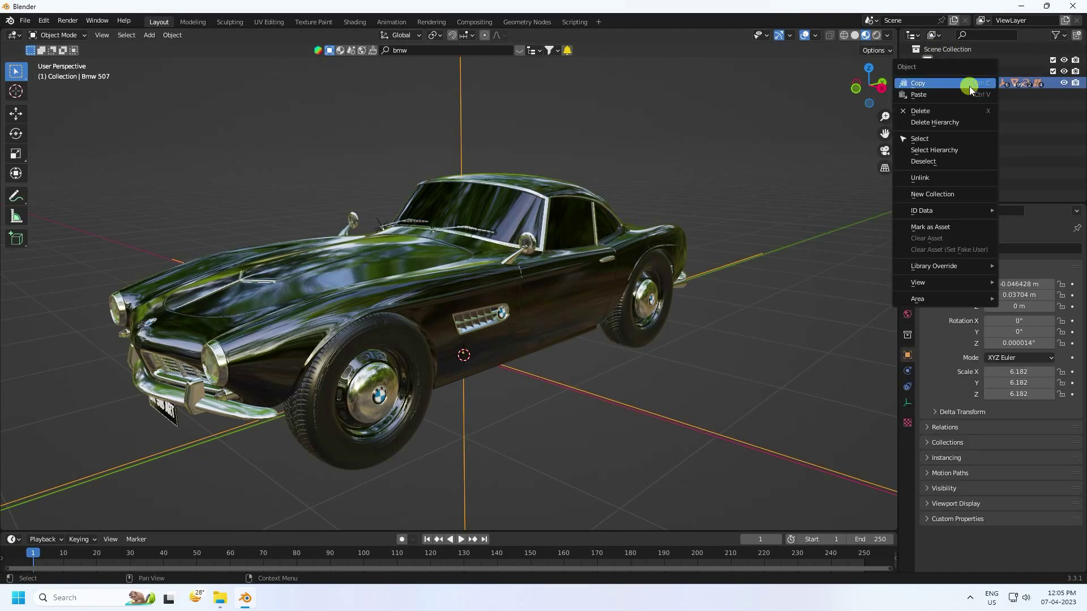
left_click(952, 149)
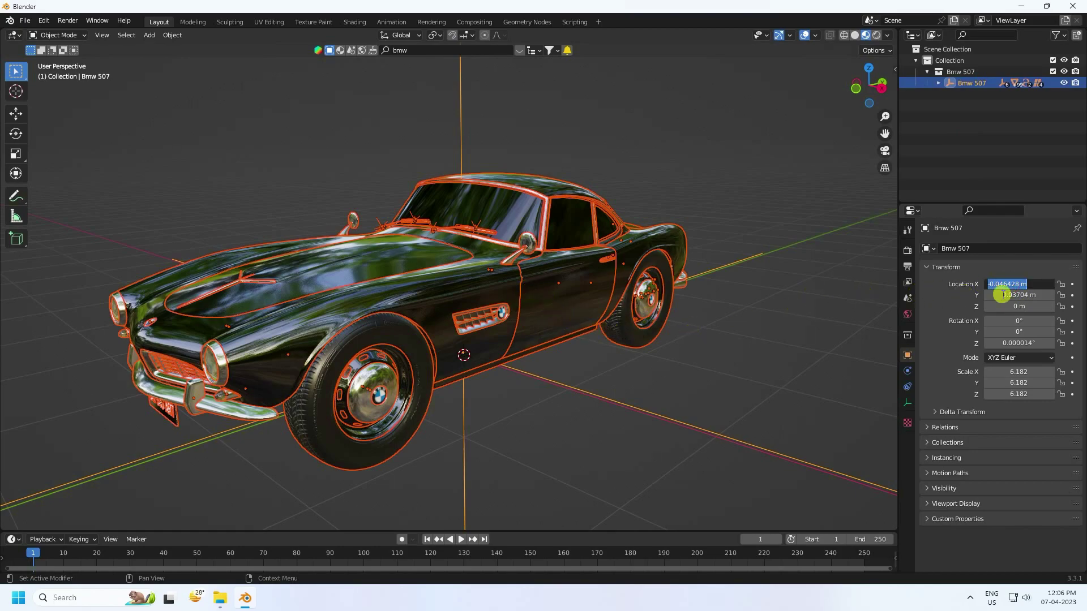
left_click(990, 300)
key("Return")
middle_click_drag(736, 357, 716, 337)
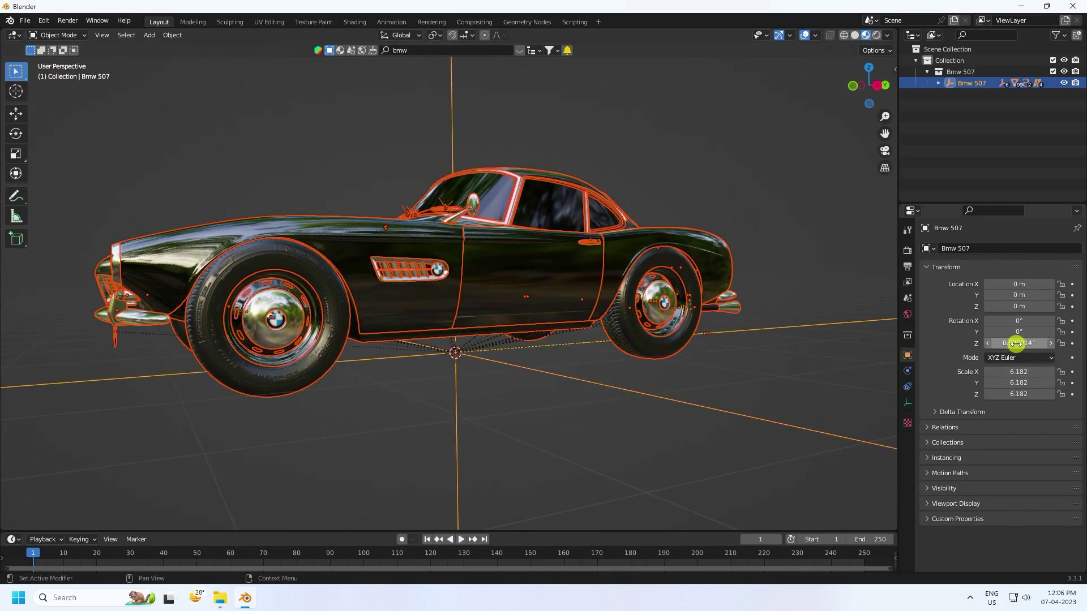
left_click(776, 355)
mouse_move(468, 337)
middle_mouse_down()
mouse_move(539, 349)
mouse_move(570, 334)
mouse_move(505, 315)
mouse_move(389, 323)
mouse_move(460, 333)
middle_mouse_up()
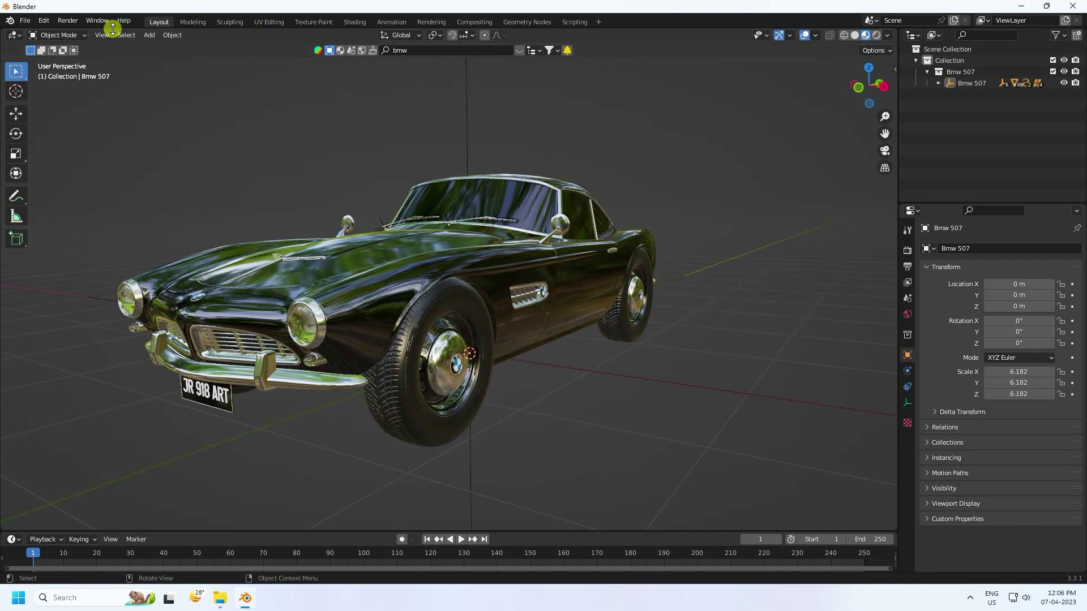
Step: Add a mesh plane under the car and scale it up to about 21 as a large ground
left_click(149, 35)
mouse_move(178, 46)
left_click(278, 51)
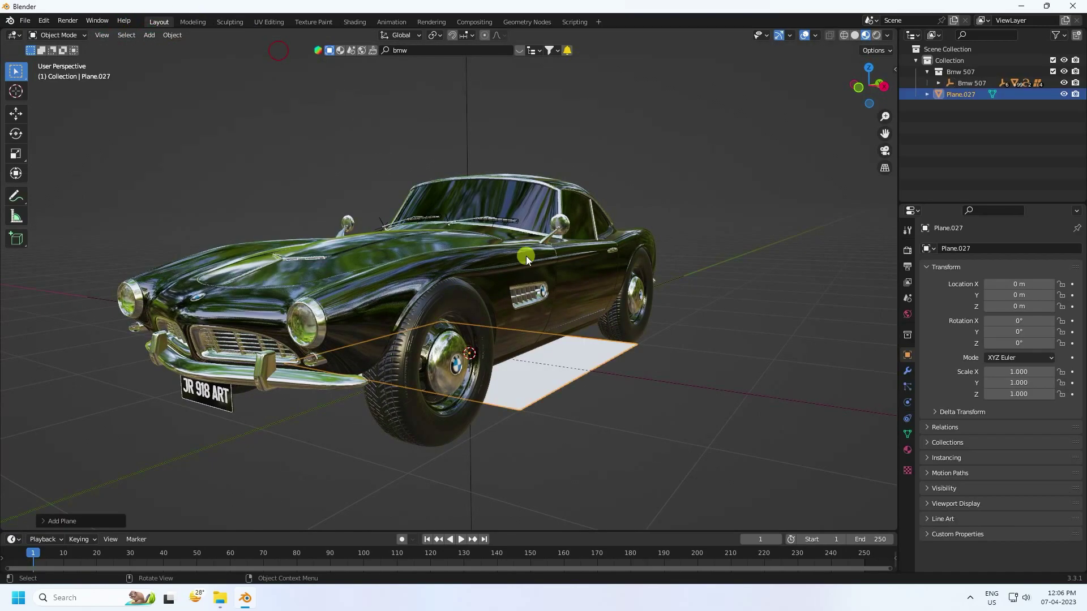
key("s")
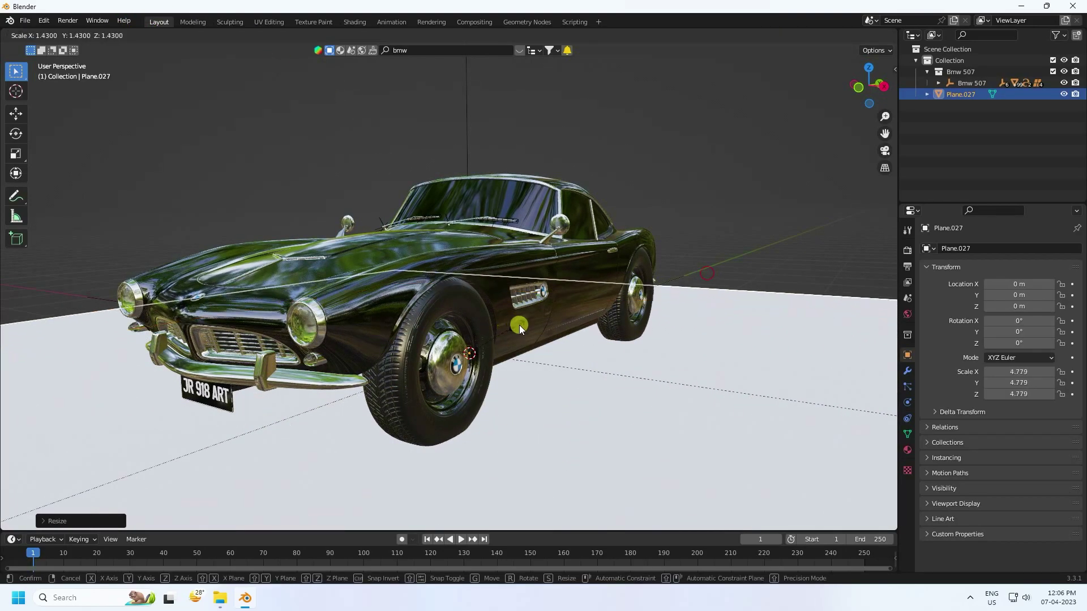
left_click(682, 277)
scroll(594, 283, "down", 5)
mouse_move(498, 296)
middle_mouse_down()
mouse_move(501, 350)
mouse_move(485, 310)
middle_mouse_up()
scroll(485, 310, "down", 5)
scroll(484, 297, "up", 10)
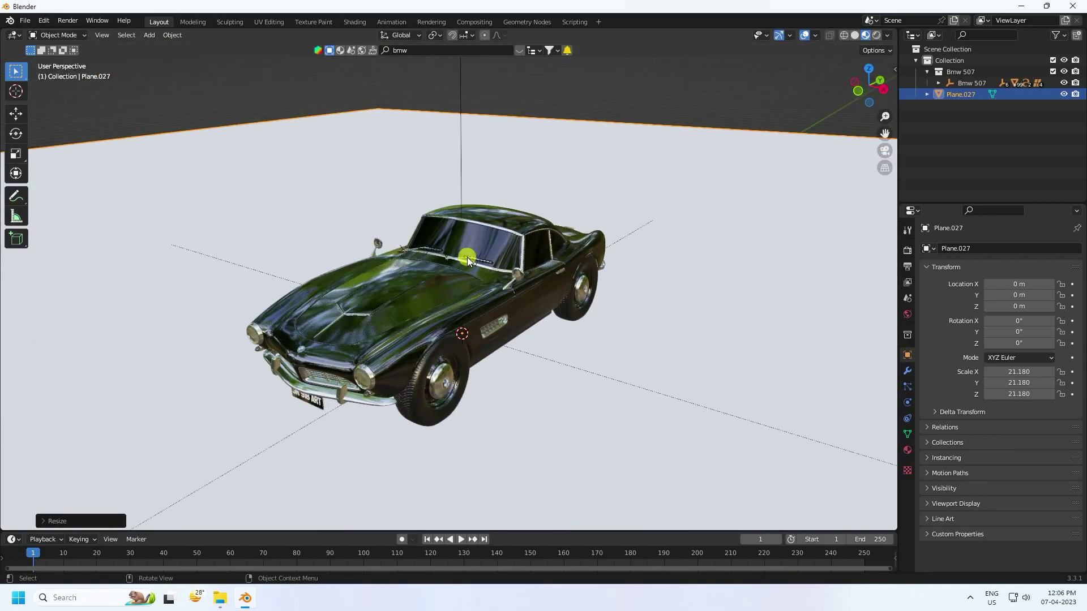
Step: Switch to solid shading and raise the whole Bmw 507 hierarchy about 0.046 m along Z so its tyres rest on the ground plane
left_click(962, 82)
right_click(962, 82)
left_click(937, 104)
scroll(570, 233, "up", 3)
middle_click_drag(553, 264, 618, 306)
scroll(604, 310, "down", 6)
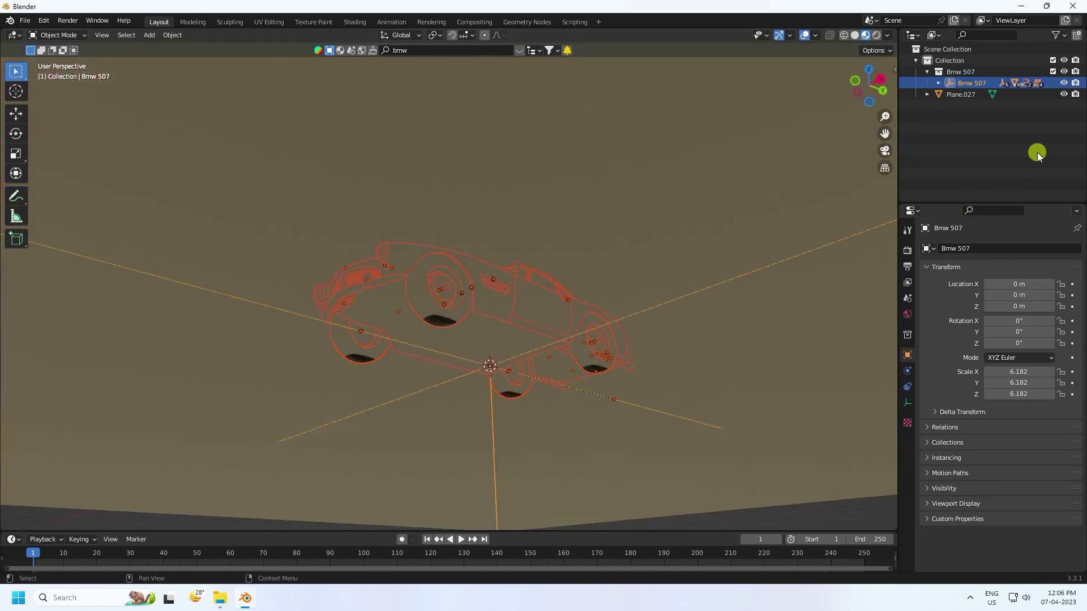
left_click(16, 113)
scroll(533, 369, "up", 5)
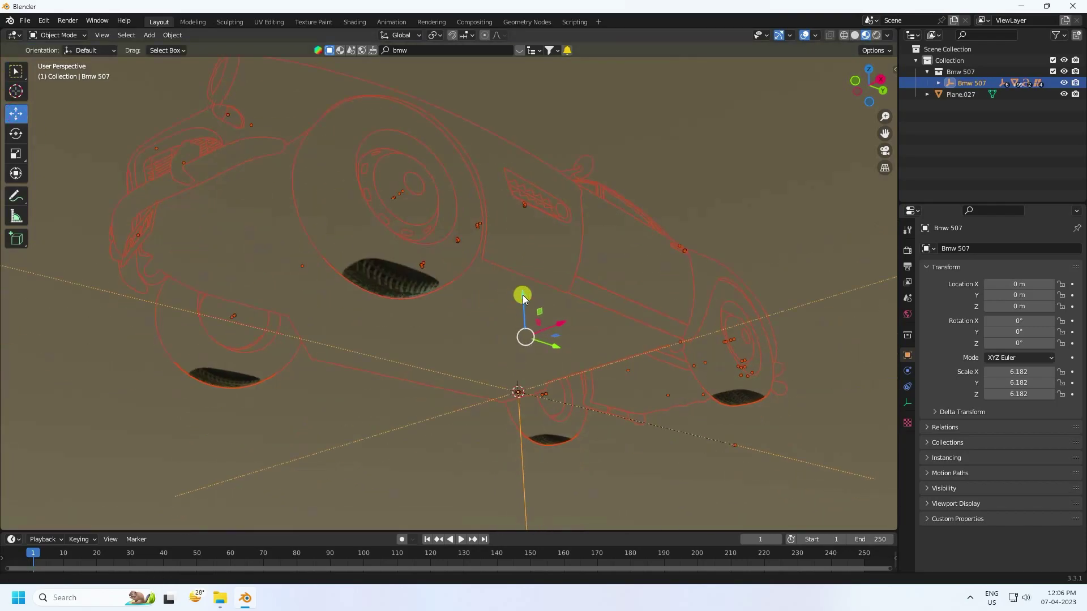
left_click(855, 35)
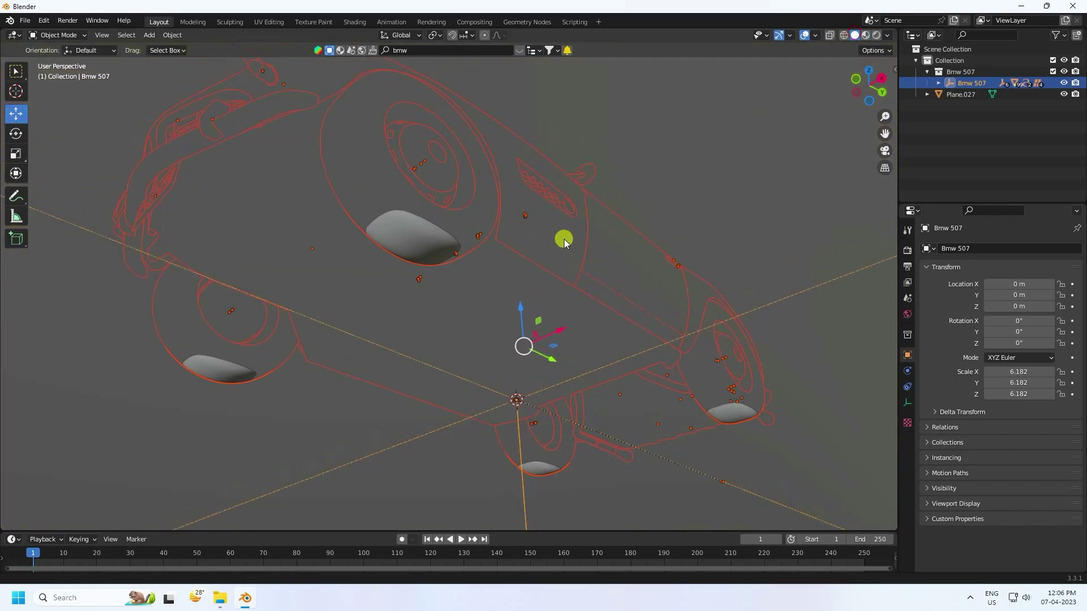
scroll(544, 272, "up", 3)
left_click_drag(551, 364, 552, 345)
scroll(545, 352, "down", 8)
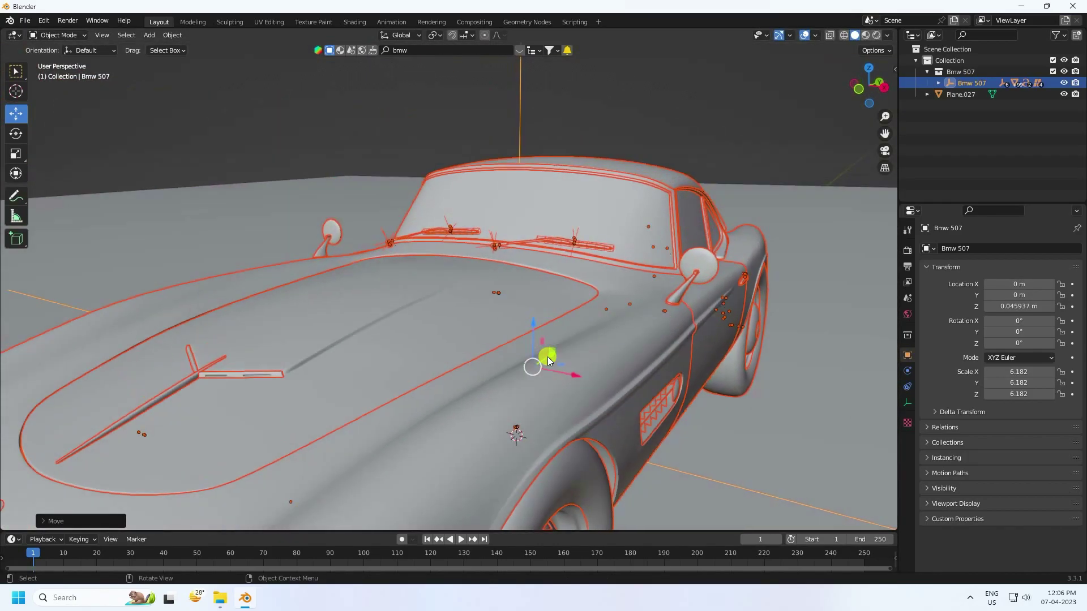
key("alt+a")
scroll(466, 308, "down", 5)
middle_click_drag(466, 308, 423, 103)
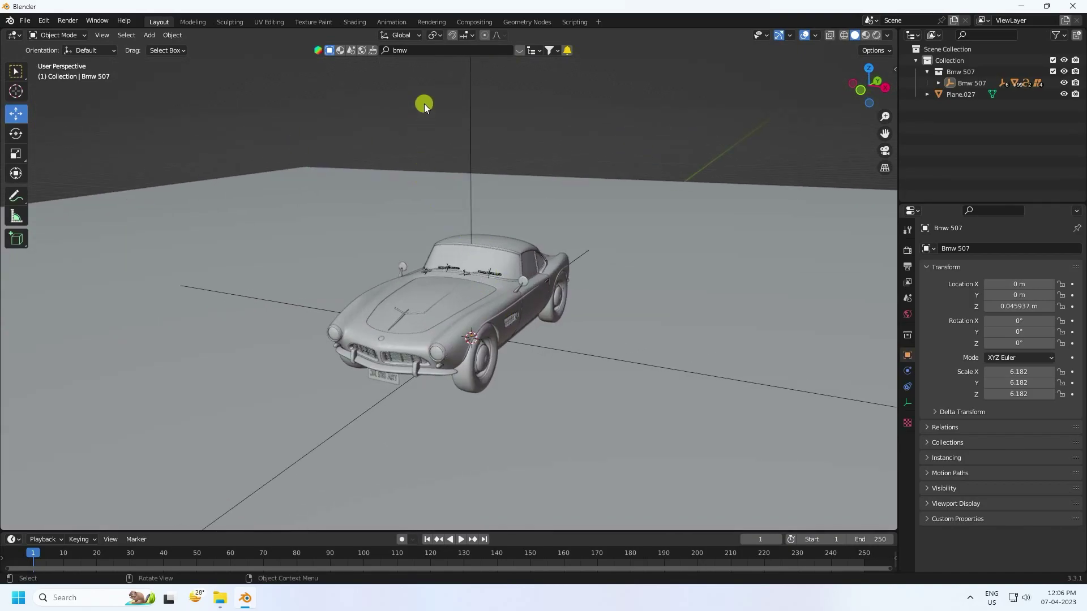
Step: Search the BlenderKit models for "tree" and place the first tree on the ground plane beside the car
left_click(434, 53)
type("tree")
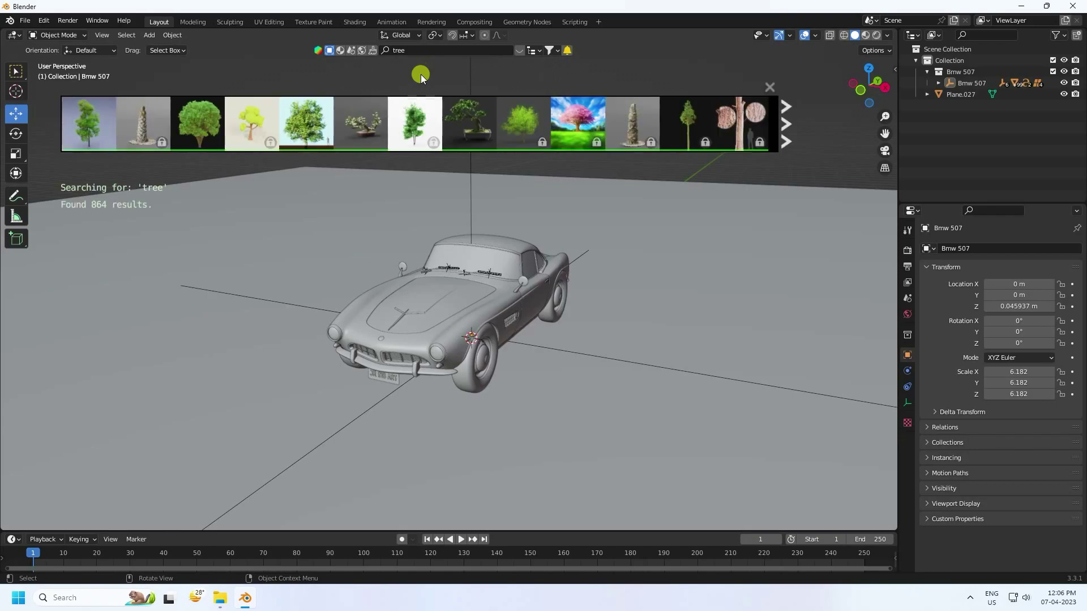
mouse_move(724, 127)
left_click_drag(97, 131, 189, 268)
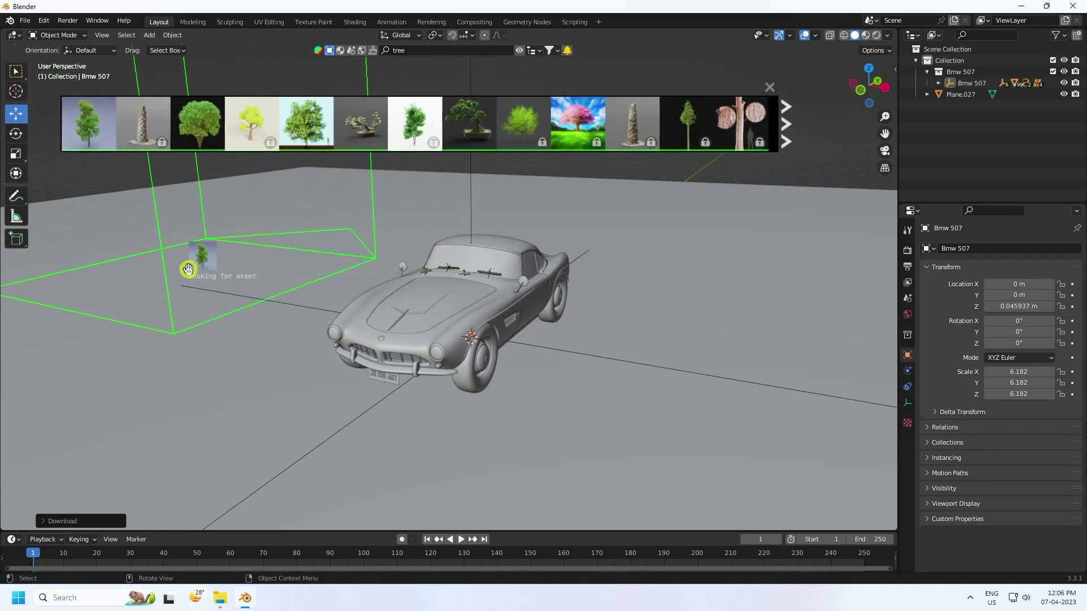
scroll(187, 267, "down", 5)
middle_click_drag(187, 266, 396, 300)
Step: Move the imported tree close to the car's side, at about X -2.33 m and Y -0.60 m
left_click(957, 106)
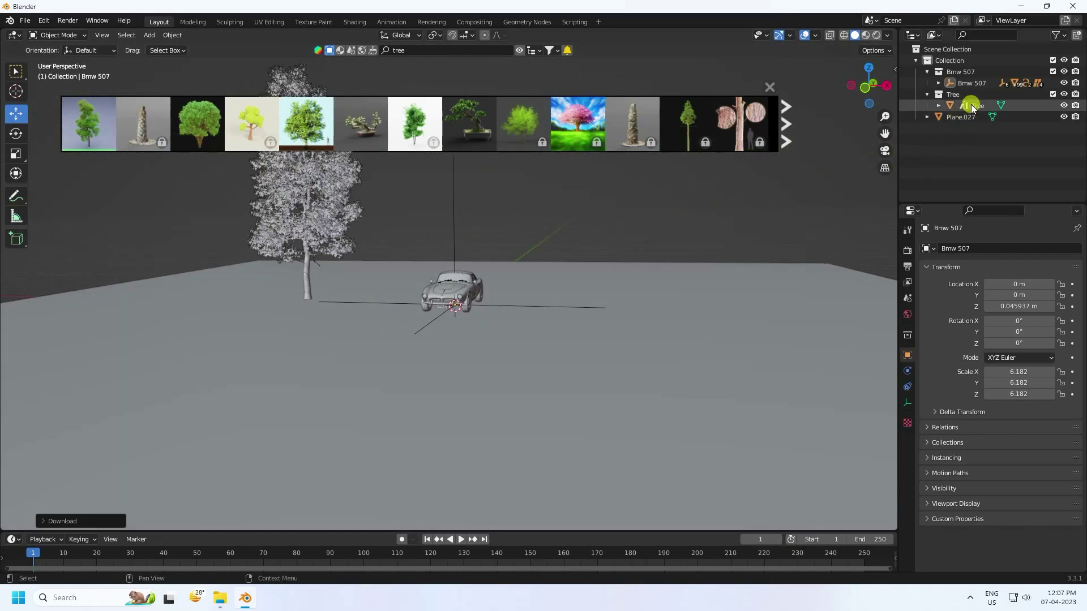
left_click_drag(345, 304, 432, 279)
scroll(431, 266, "up", 5)
middle_click_drag(431, 266, 297, 308)
left_click_drag(263, 308, 274, 300)
key("alt+a")
middle_click_drag(373, 257, 407, 294)
left_click(980, 106)
scroll(477, 274, "down", 3)
middle_click_drag(478, 274, 463, 240)
left_click_drag(463, 240, 394, 272)
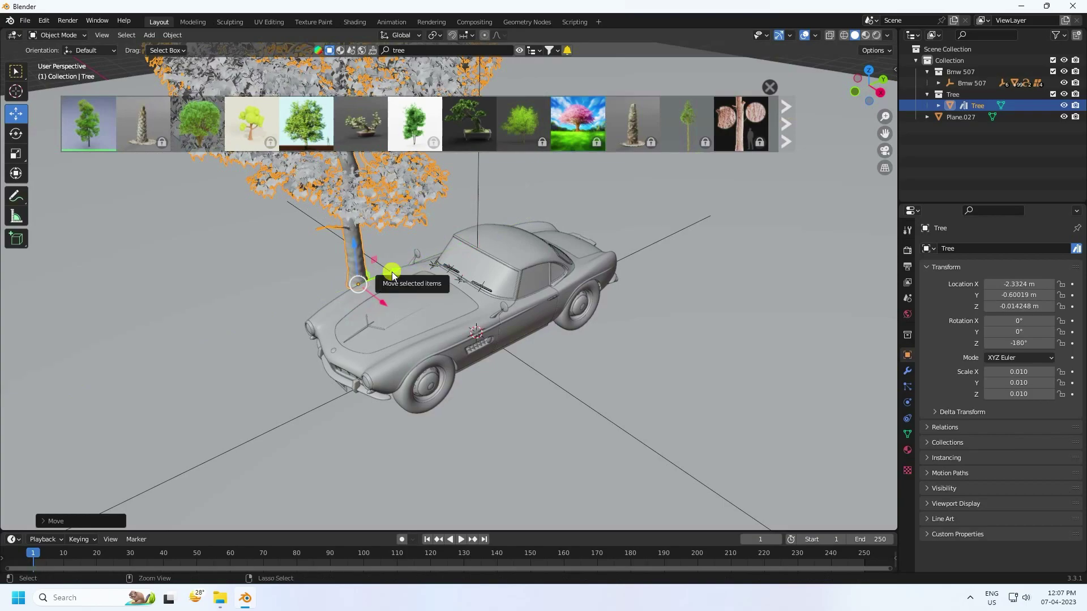
Step: Paste two copies of the tree and move them along the car's side to form a row of three
key("ctrl+v")
left_click_drag(393, 268, 452, 254)
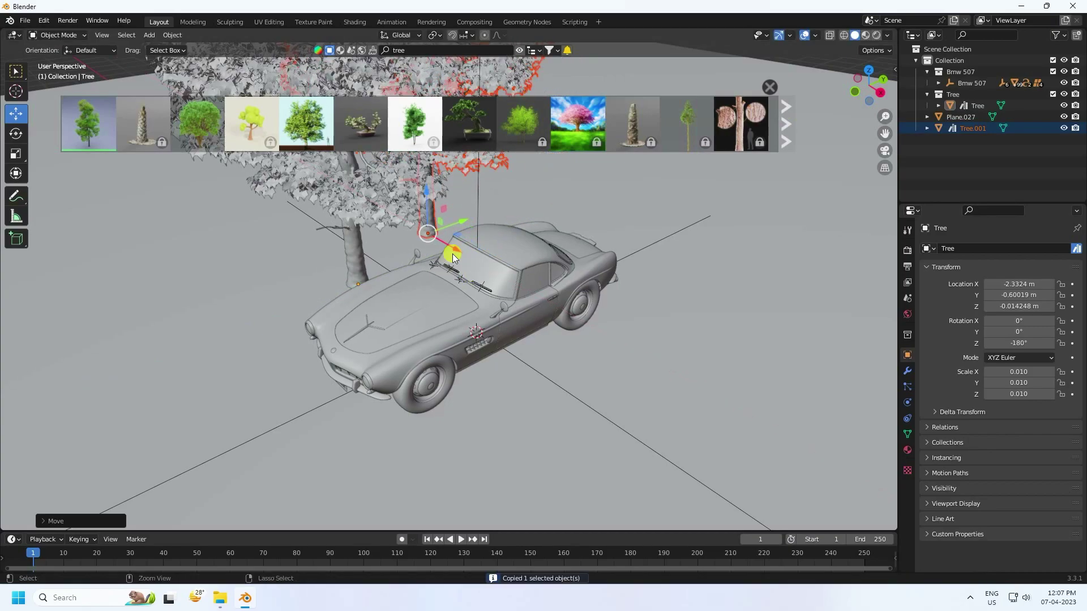
left_click_drag(463, 223, 553, 243)
middle_click_drag(553, 243, 510, 237)
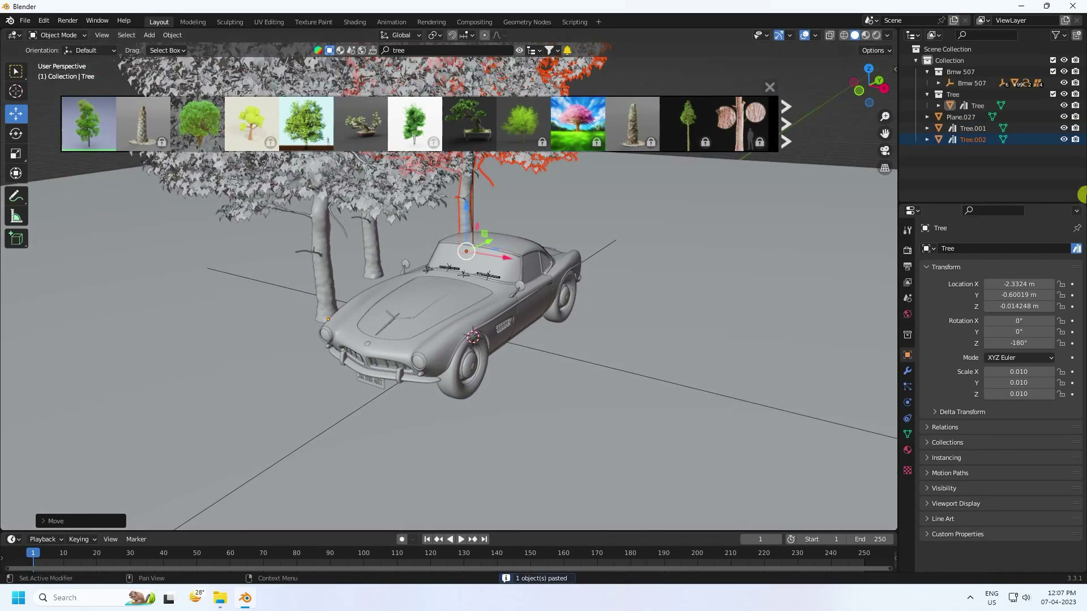
Step: Move the two copied trees, Tree.001 and Tree.002, into the Tree collection
left_click(978, 136)
left_click(953, 129, "ctrl")
left_click_drag(973, 129, 962, 102)
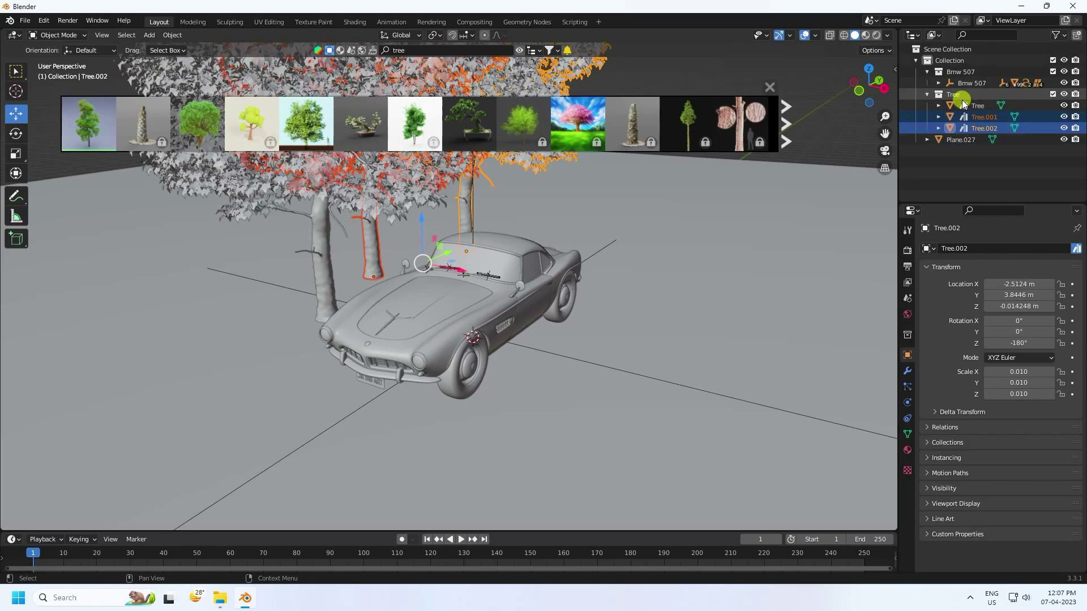
Step: Duplicate all three trees and move the copies along X to the opposite side of the car
left_click(967, 106, "ctrl")
middle_click_drag(430, 220, 345, 235)
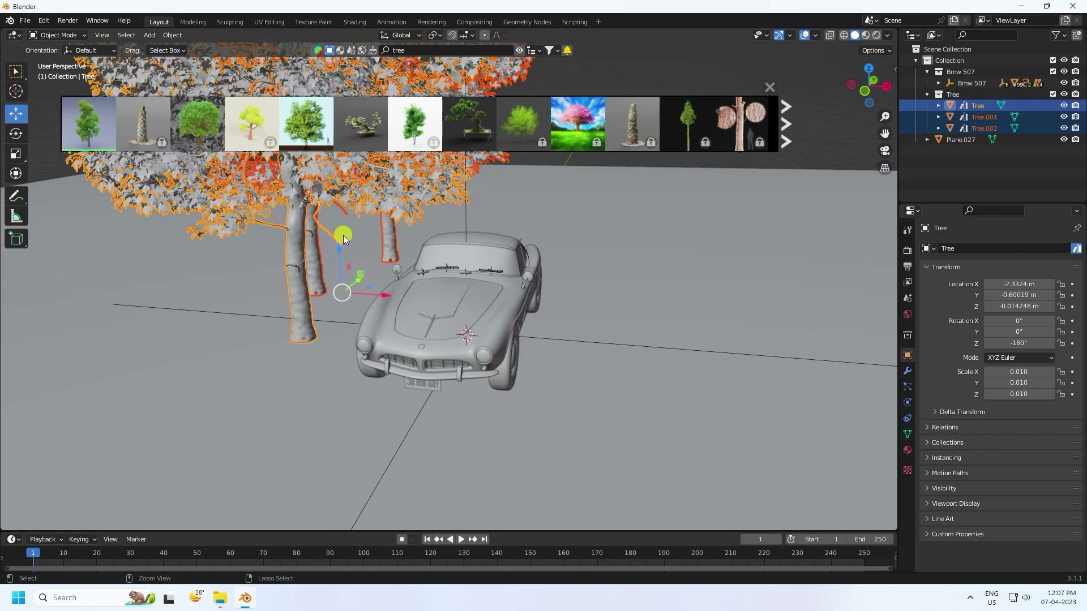
key("ctrl+v")
left_click(973, 150)
left_click(972, 173, "shift")
left_click_drag(386, 294, 688, 360)
middle_click_drag(626, 388, 528, 399)
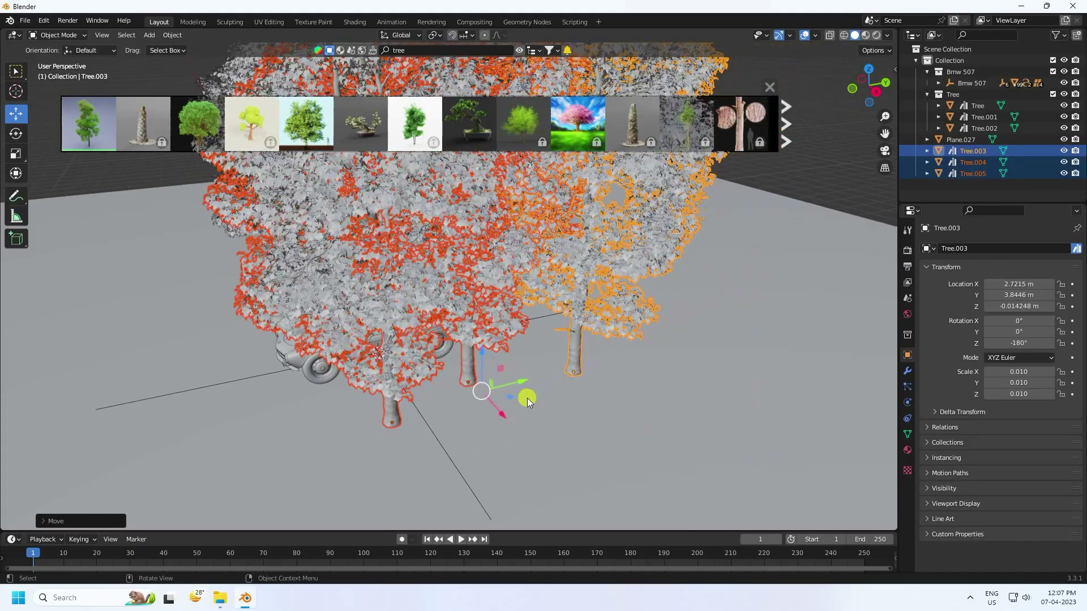
Step: Duplicate the three trees on that opposite side and move the copies along Y towards the rear of the car
key("ctrl+c")
key("ctrl+v")
key("g")
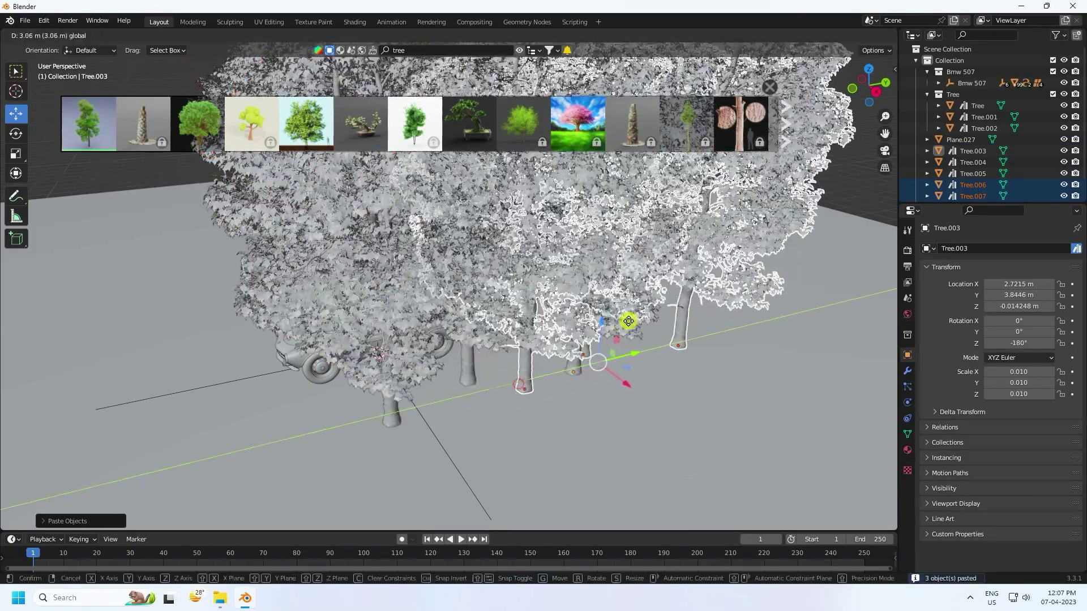
middle_click_drag(672, 304, 633, 285)
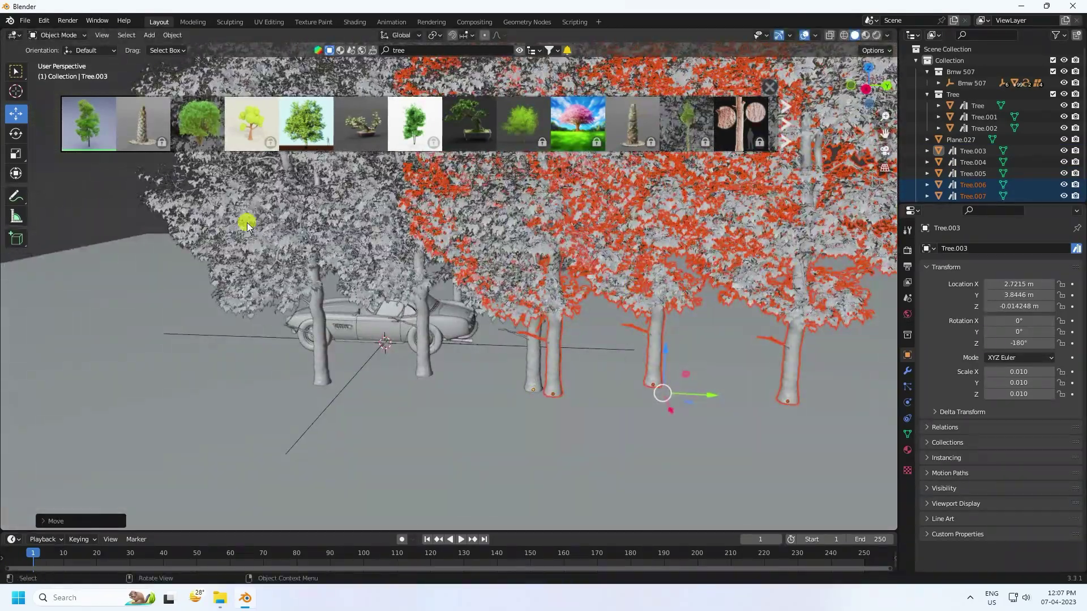
Step: Rotate the newest group of three trees around the Z axis to vary their arrangement
left_click(21, 137)
left_click_drag(645, 407, 677, 408)
left_click_drag(672, 412, 672, 412)
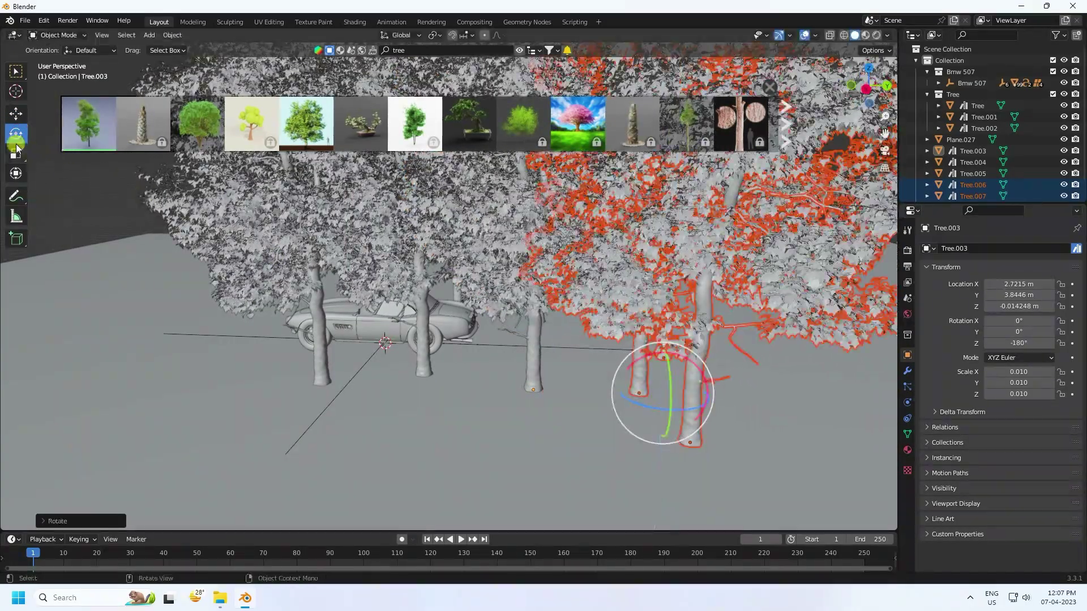
Step: Reposition the newest group of three trees behind the car, shifting it across to fill the background
left_click(16, 113)
middle_click_drag(454, 260, 671, 260)
left_click_drag(528, 326, 467, 327)
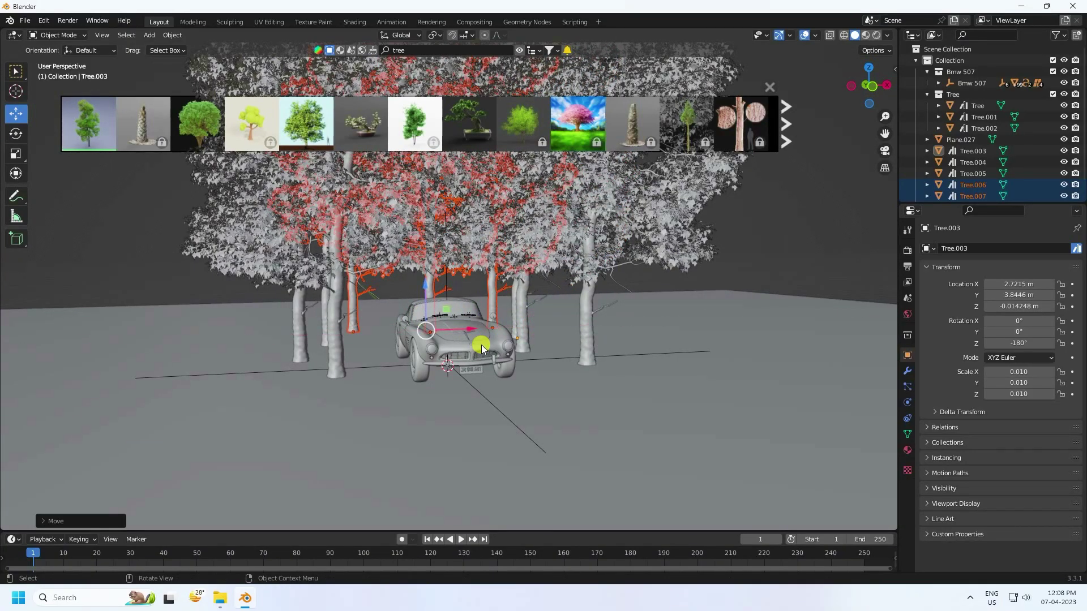
middle_click_drag(484, 354, 652, 334)
left_click_drag(652, 338, 544, 362)
Step: Dismiss the BlenderKit asset results covering the viewport
middle_click_drag(544, 363, 586, 365)
scroll(382, 314, "up", 5)
middle_click_drag(383, 314, 486, 302, "shift")
left_click(295, 249)
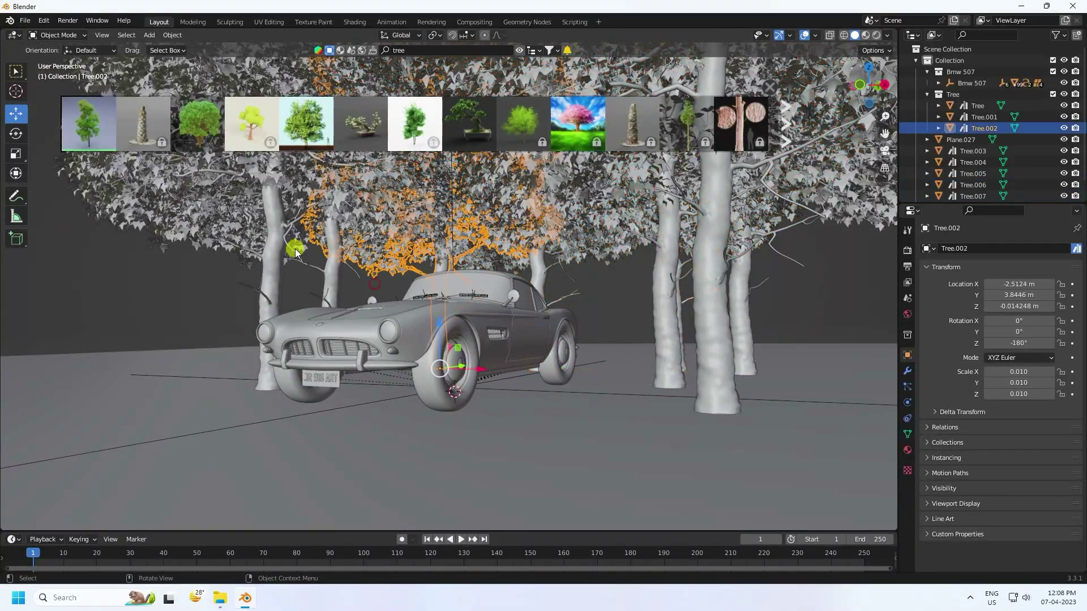
left_click(770, 87)
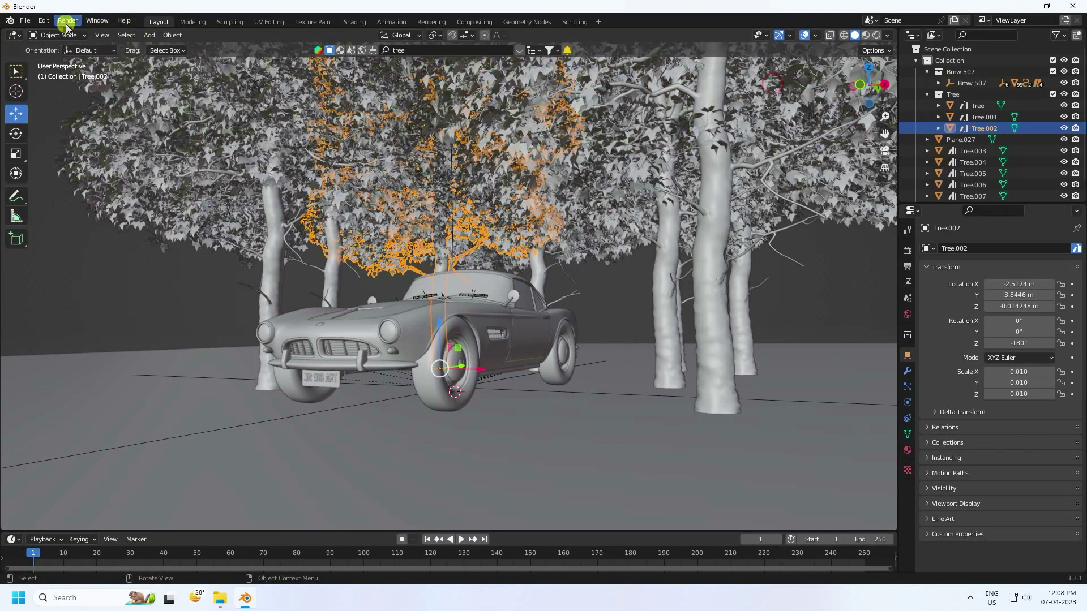
Step: Import the Wavefront OBJ file "[21-03-18] - Spots.obj" from the CAR folder on the Desktop
left_click(25, 21)
mouse_move(51, 178)
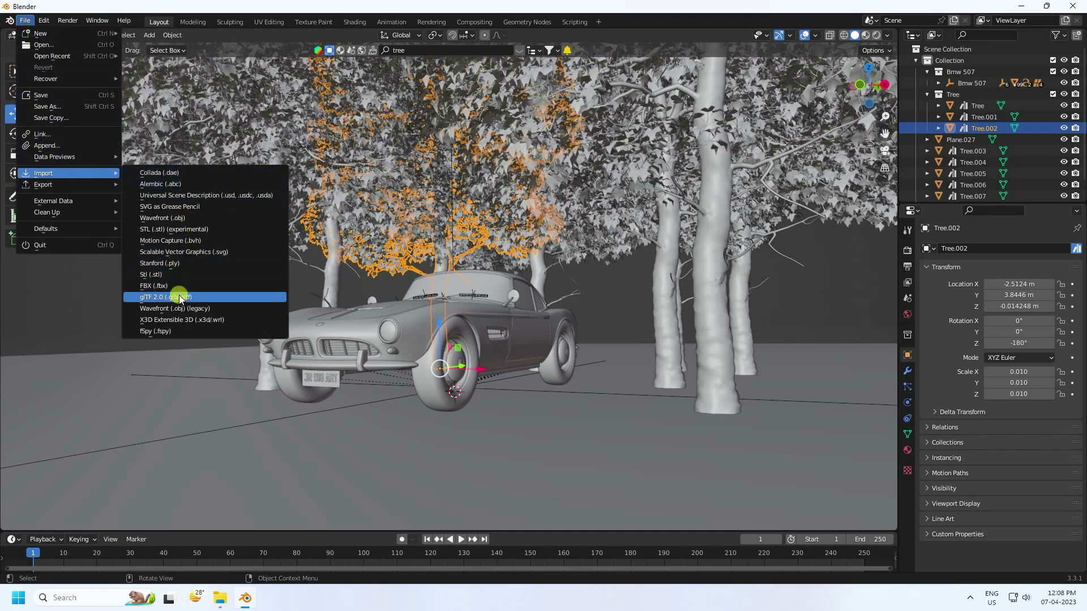
left_click(175, 219)
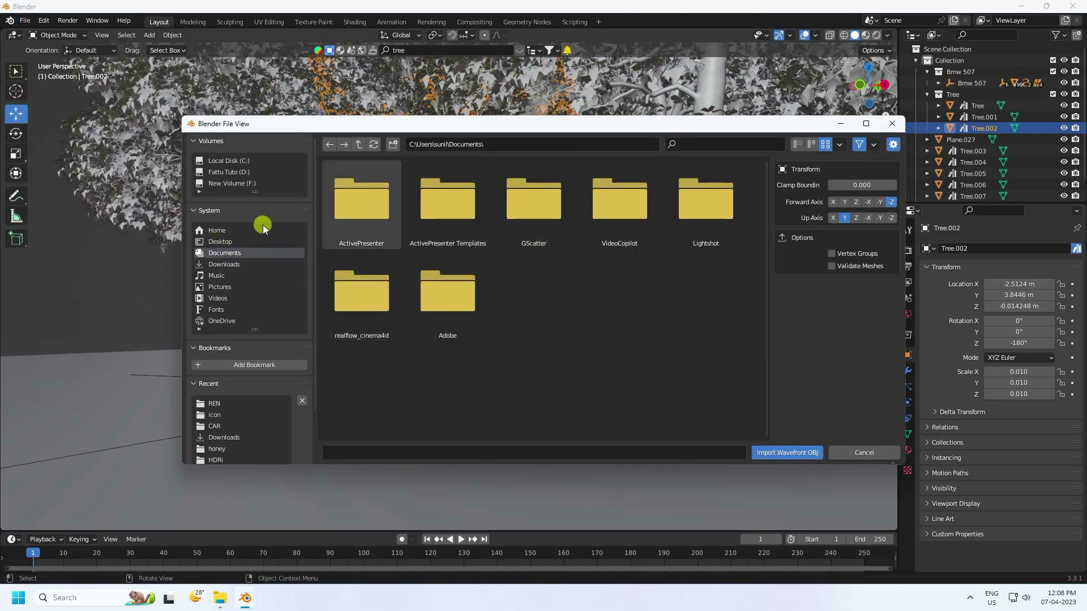
left_click(219, 241)
double_click(377, 216)
left_click(677, 223)
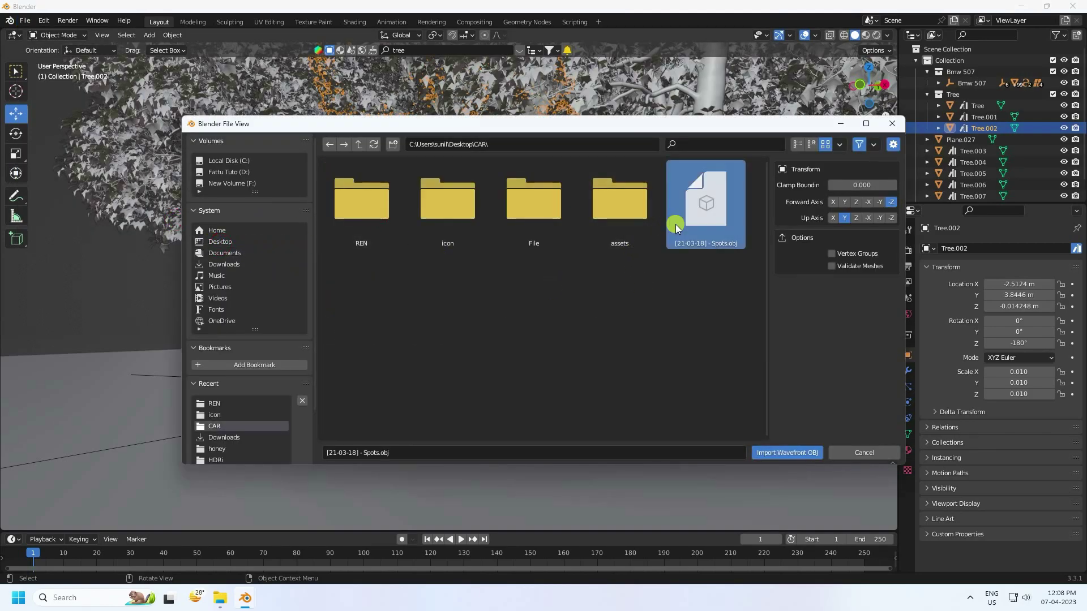
left_click(765, 453)
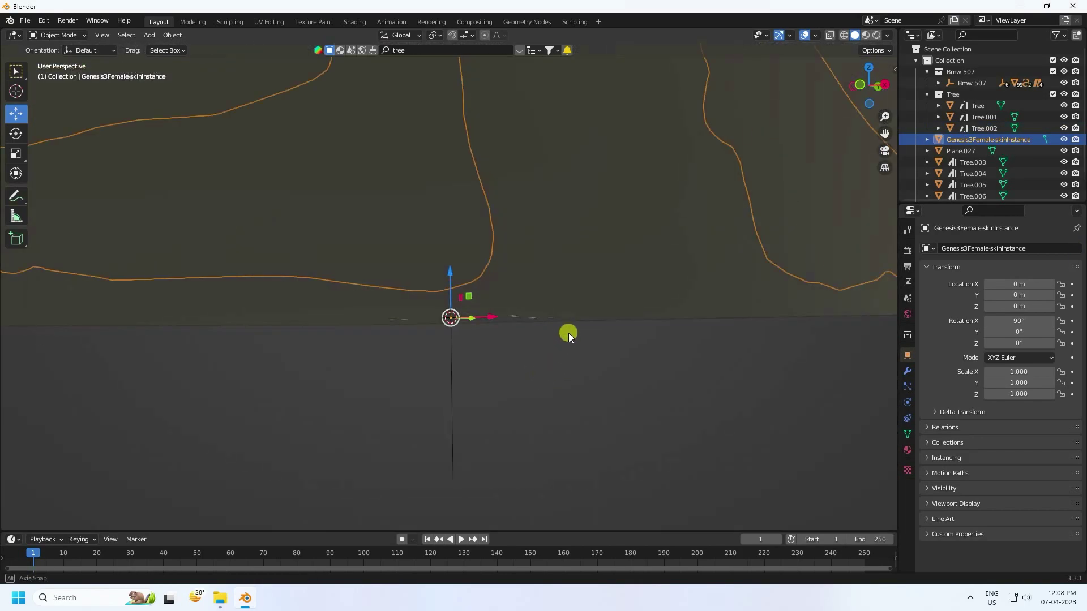
Step: Scale the imported female figure down uniformly to about 0.011 so it matches the car's size
scroll(569, 332, "down", 6)
key("s")
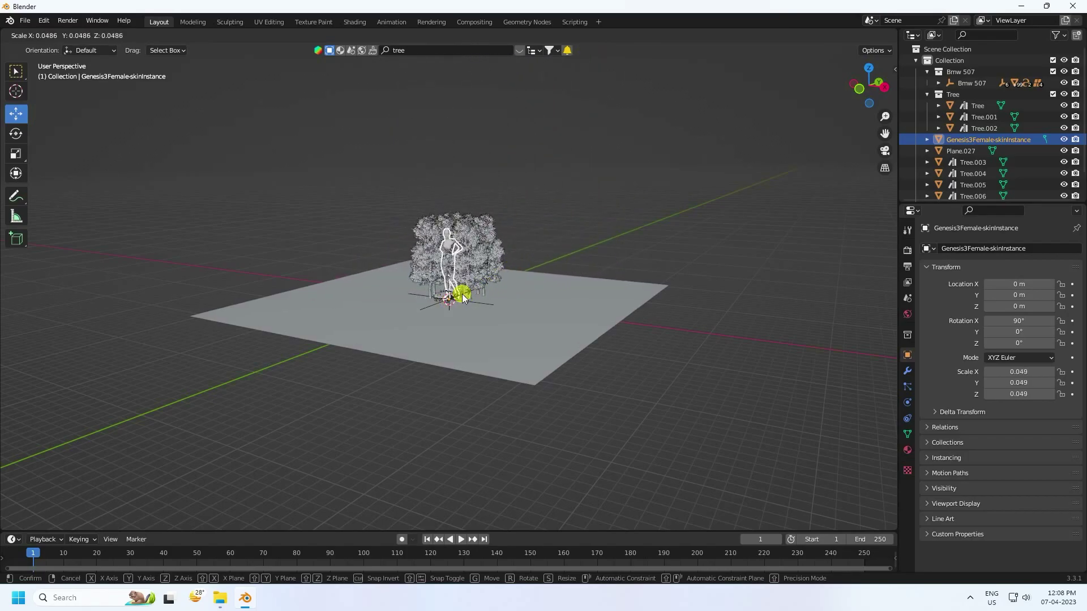
left_click(458, 279)
scroll(474, 285, "up", 5)
scroll(473, 285, "down", 3)
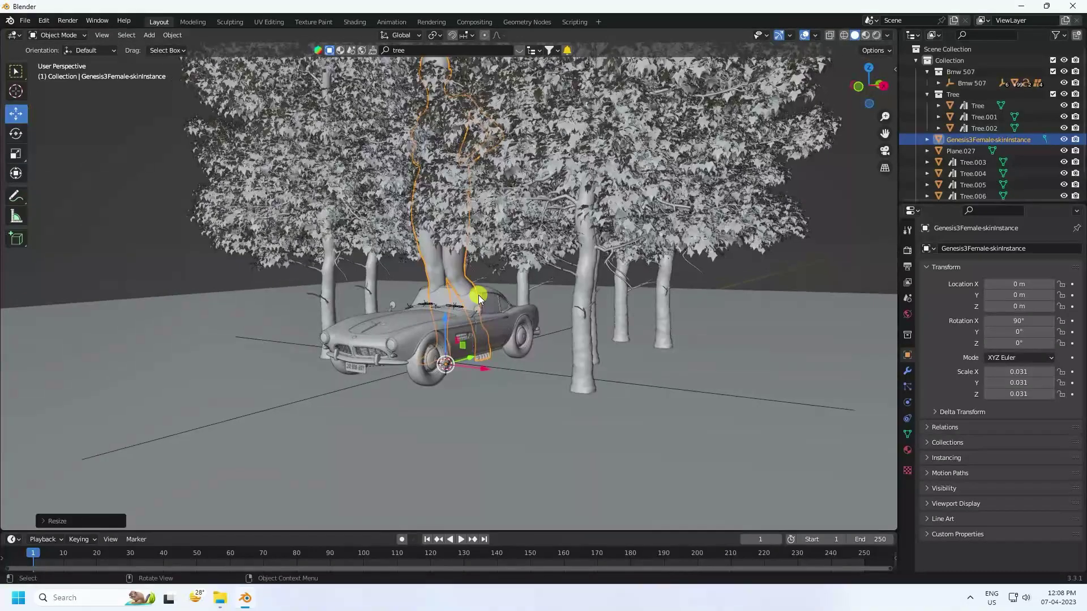
key("s")
left_click(528, 320)
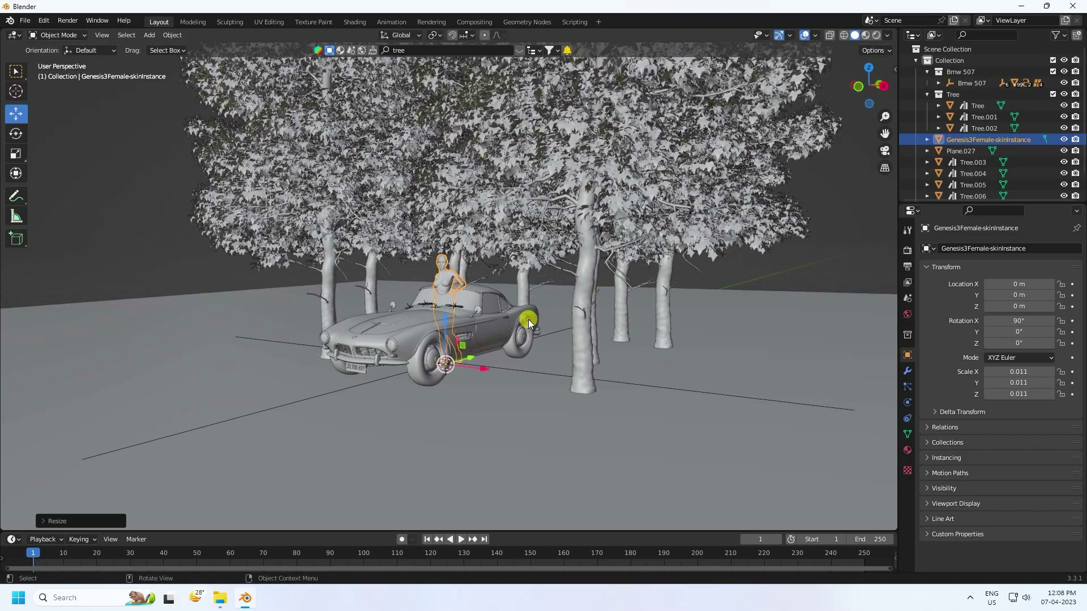
Step: Move the figure along X to about 1.72 m beside the car and rotate it around Z to about -148°
middle_click_drag(555, 313, 595, 355)
left_click_drag(534, 399, 683, 411)
middle_click_drag(684, 411, 667, 403)
left_click(16, 132)
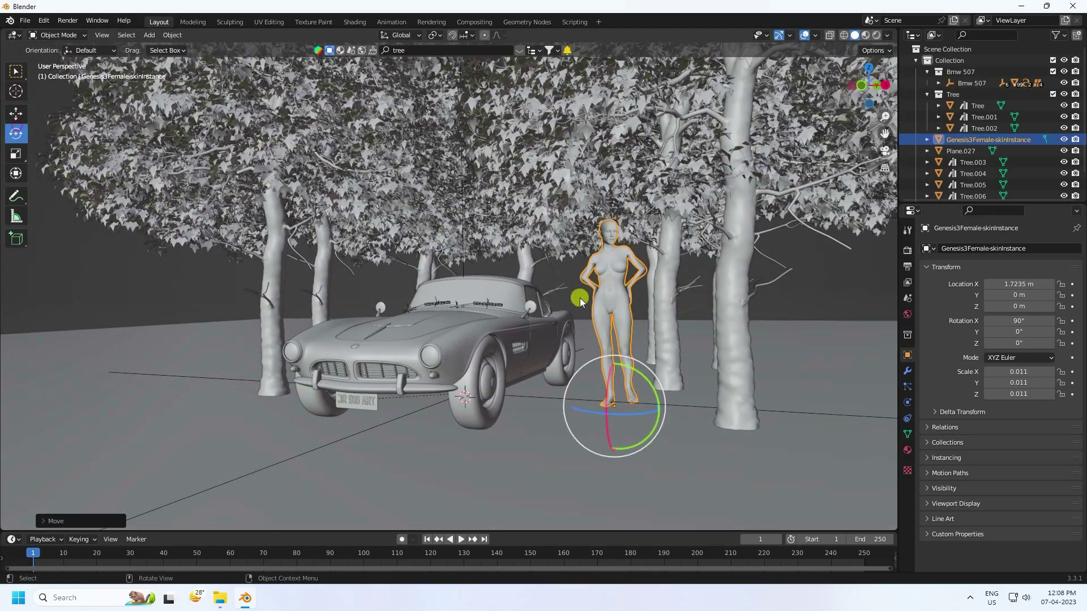
left_click_drag(634, 414, 614, 400)
Step: Move the figure closer to the car along X, to about 1.32 m
left_click(15, 117)
middle_click_drag(614, 400, 604, 399)
key("s")
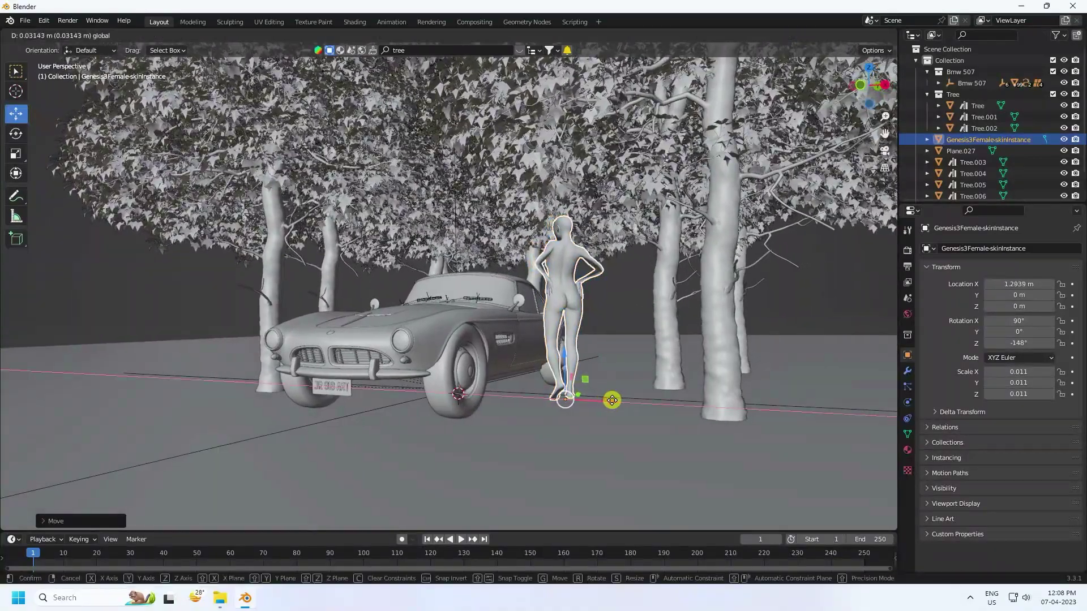
left_click(698, 263)
middle_click_drag(698, 262, 636, 291)
left_click(638, 297)
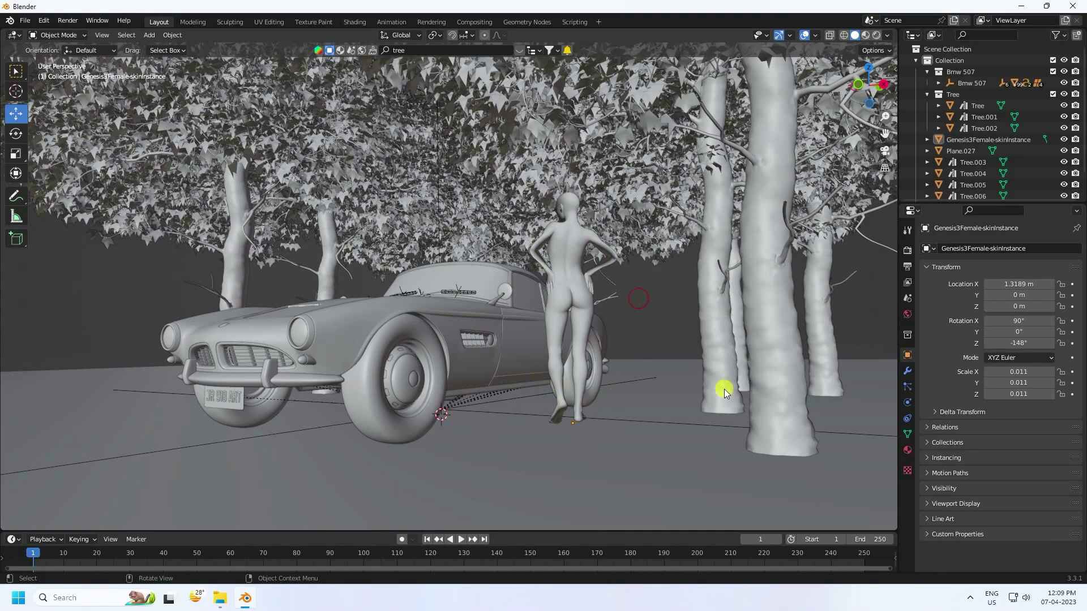
Step: Add a camera and align it to the current view of the car and figure
middle_click_drag(512, 286, 169, 136)
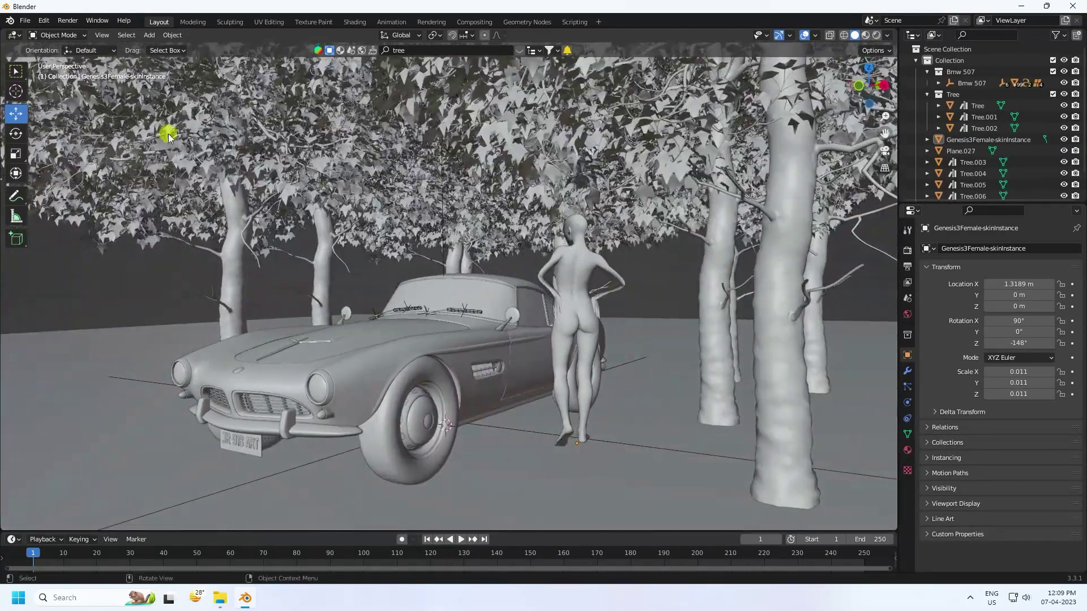
left_click(149, 35)
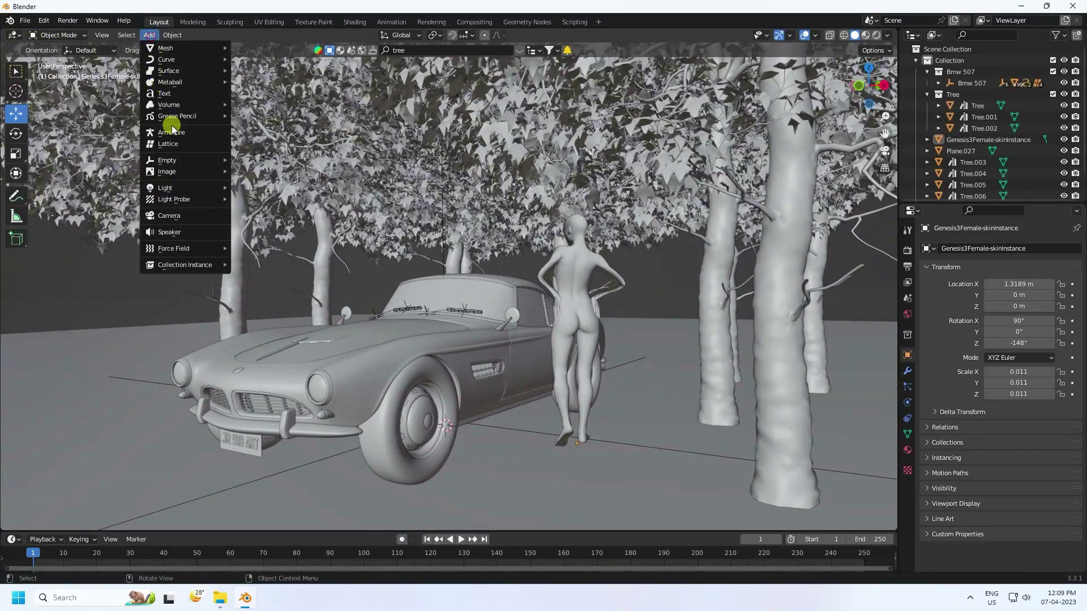
left_click(183, 215)
middle_click_drag(422, 332, 402, 283)
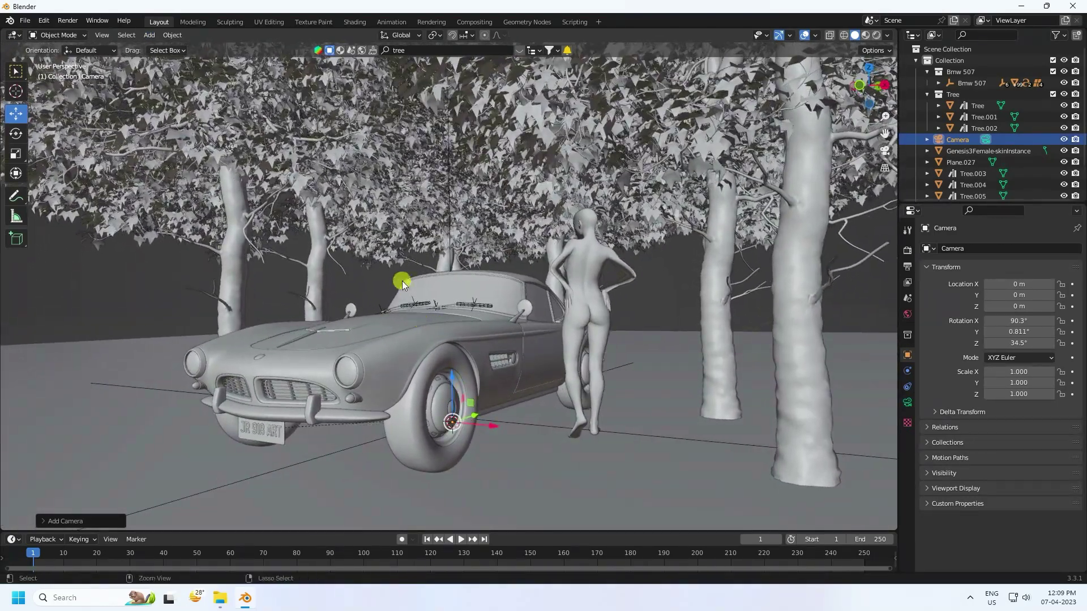
key("ctrl+alt+KP_0")
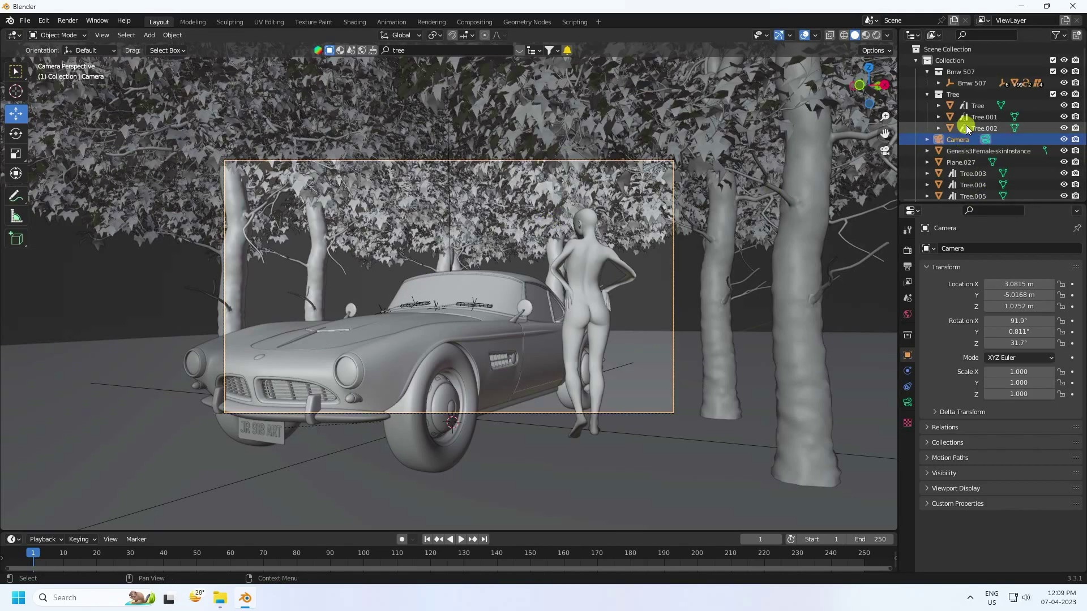
Step: Pull the camera back to about X 4.02 m, Y -6.48 m, Z 0.67 m and set its Y rotation to 0°
left_click_drag(1001, 278, 994, 310)
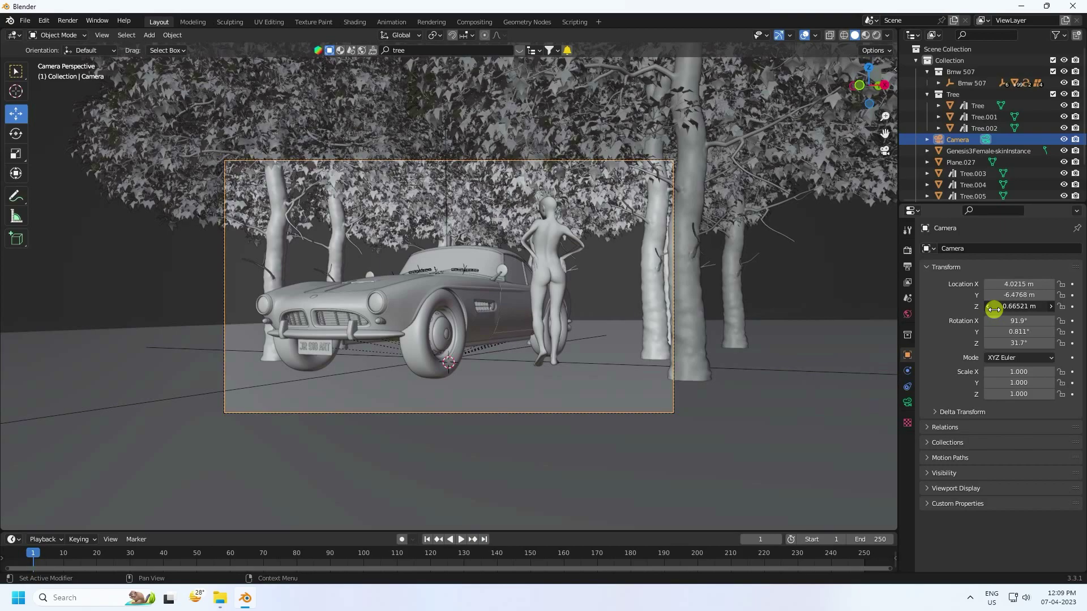
scroll(386, 273, "up", 3)
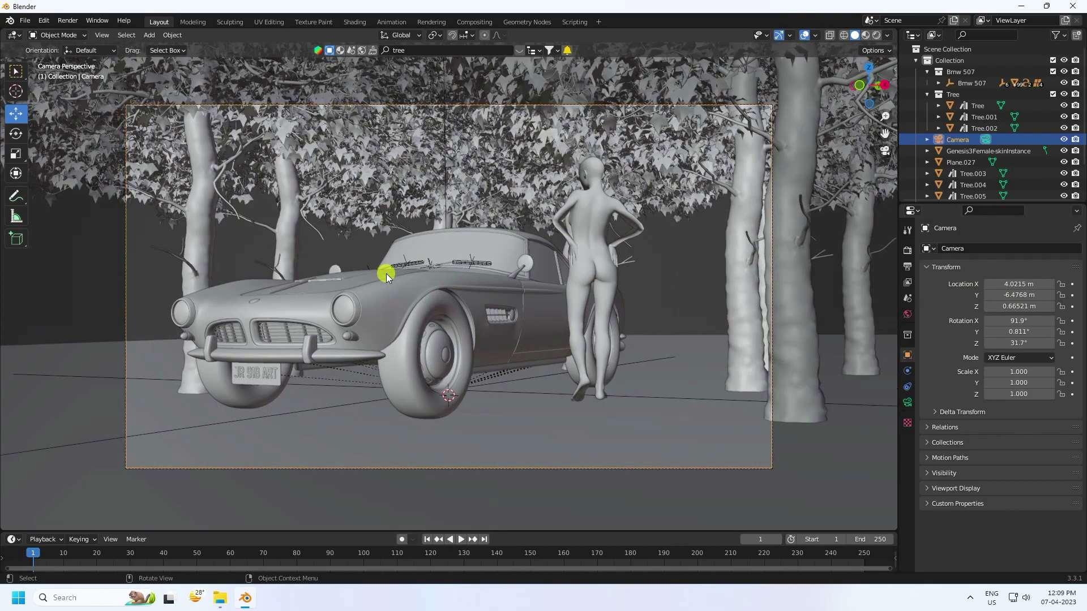
scroll(470, 279, "down", 3)
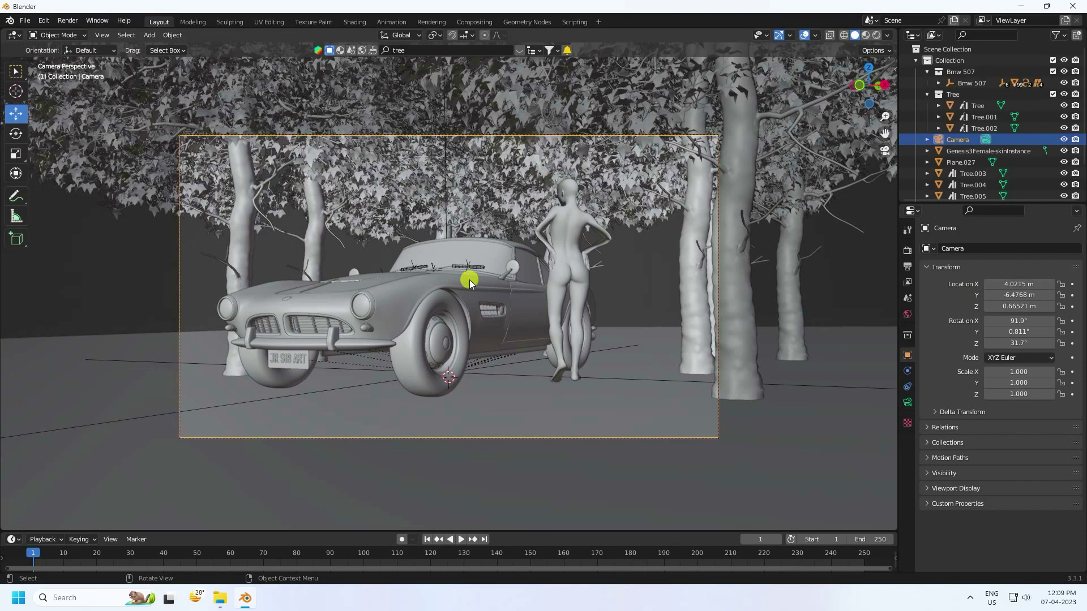
left_click(1030, 331)
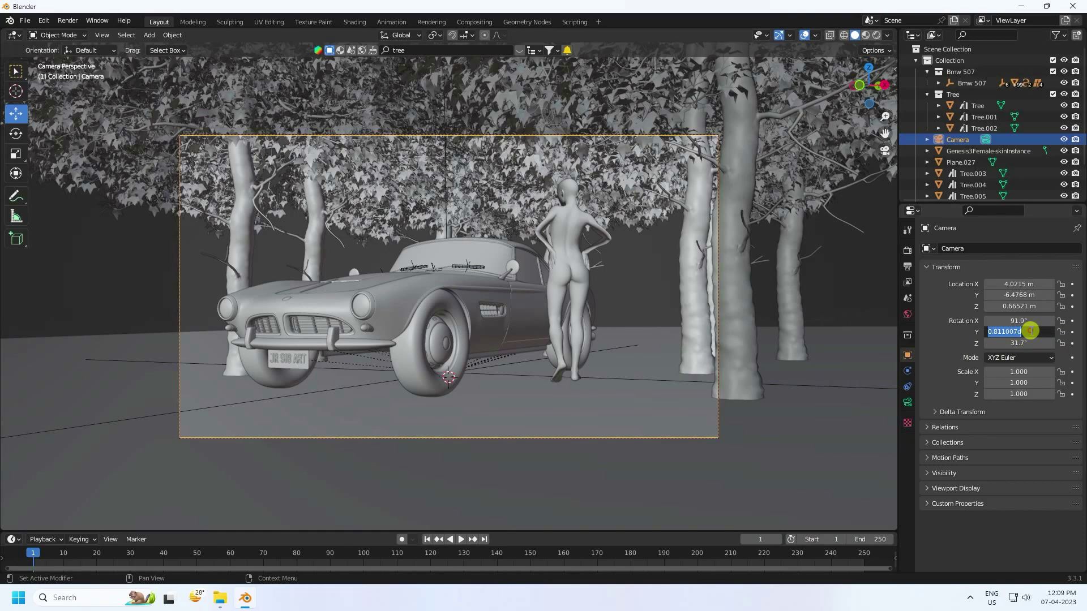
type("0")
key("Return")
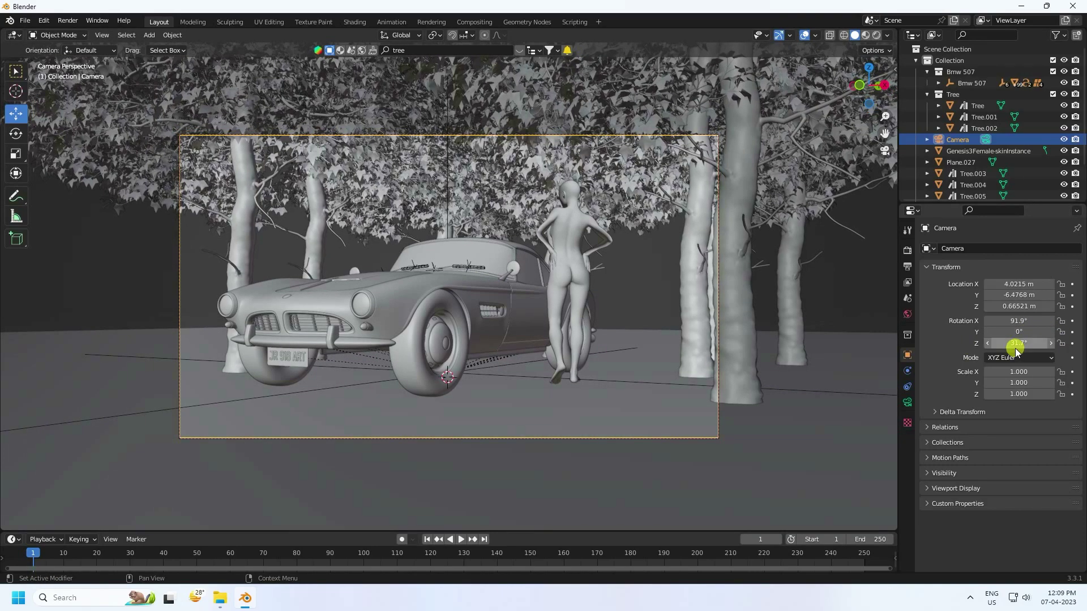
Step: Add a UV sphere to the scene and scale it down uniformly to about 0.119
left_click(220, 244)
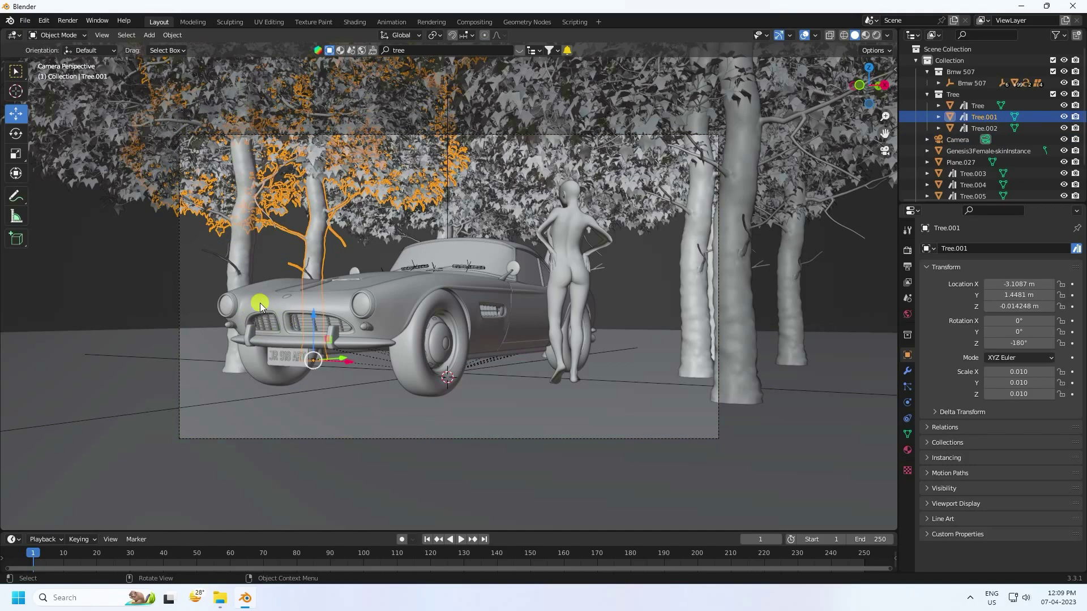
middle_click_drag(386, 328, 510, 349)
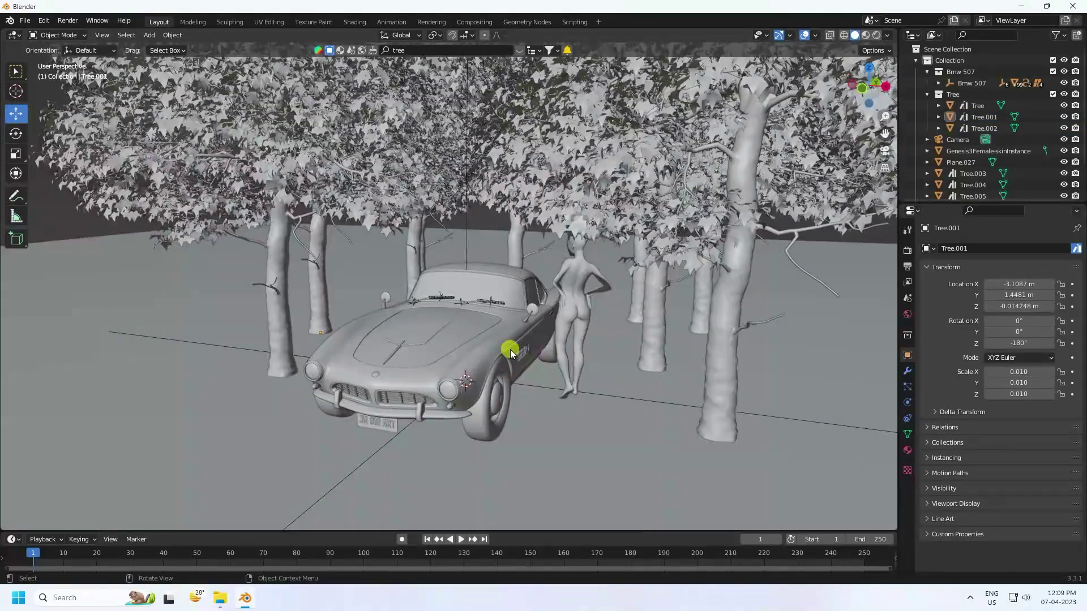
left_click(147, 35)
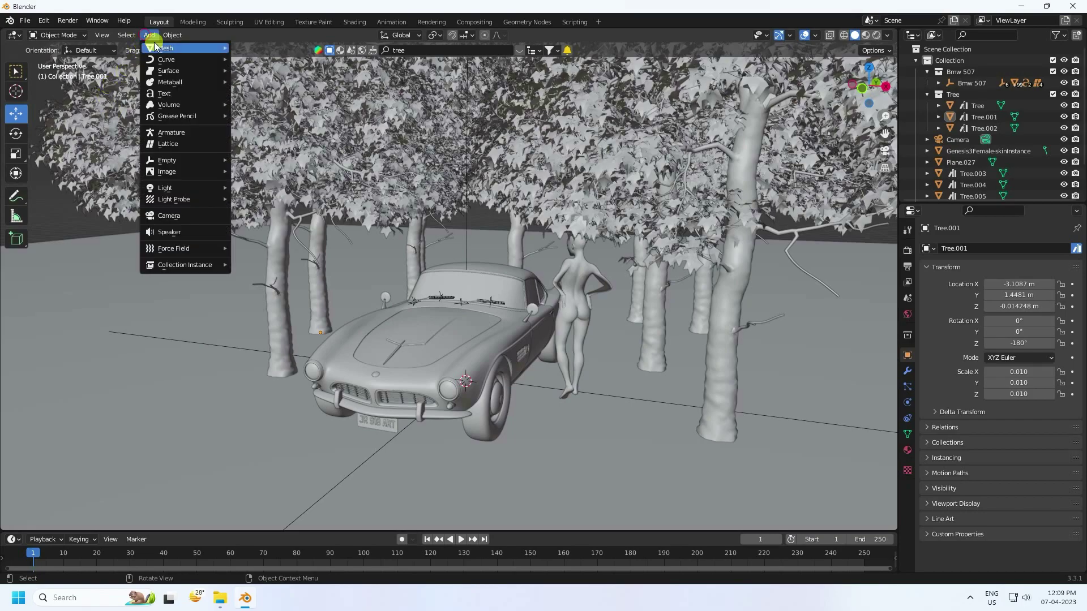
mouse_move(169, 47)
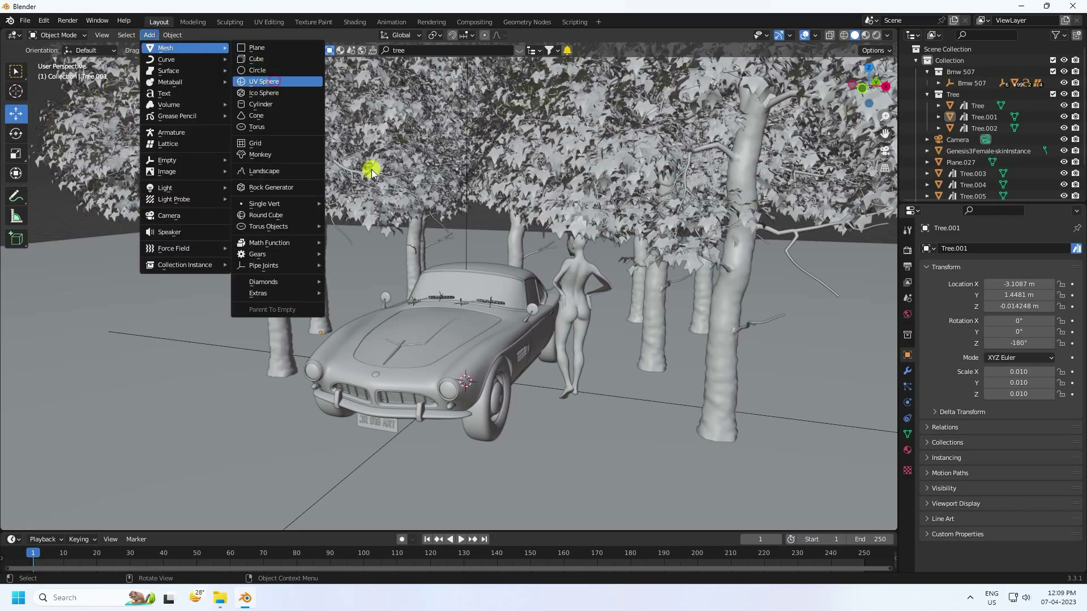
left_click(264, 81)
middle_click_drag(560, 337, 529, 359)
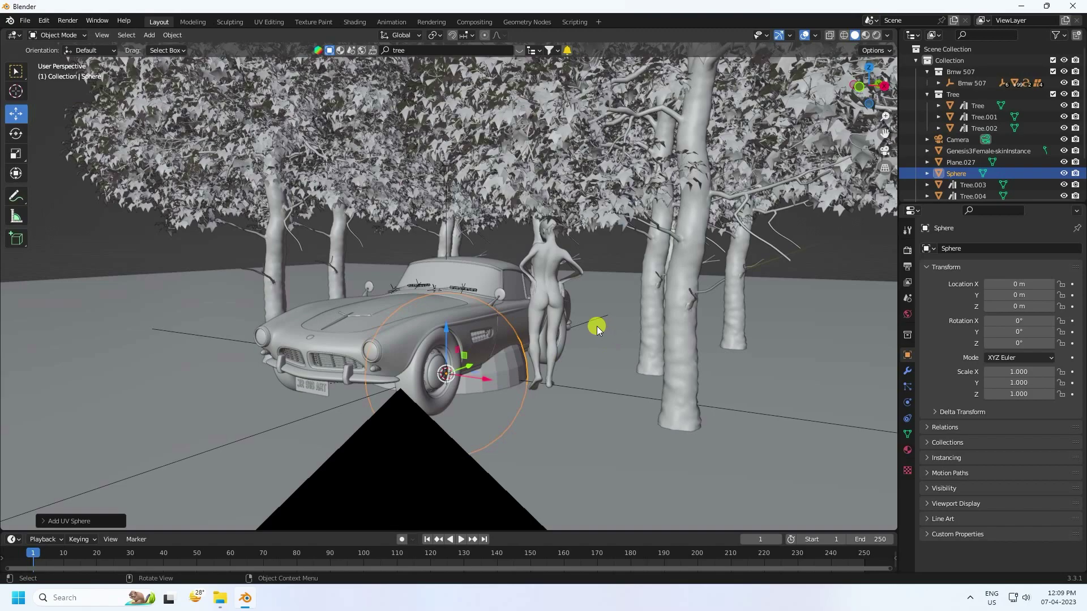
key("s")
left_click(468, 368)
Step: Move the sphere along X to about 1.45 m and raise it along Z to about 0.54 m
left_click_drag(478, 380, 591, 400)
key("g")
key("z")
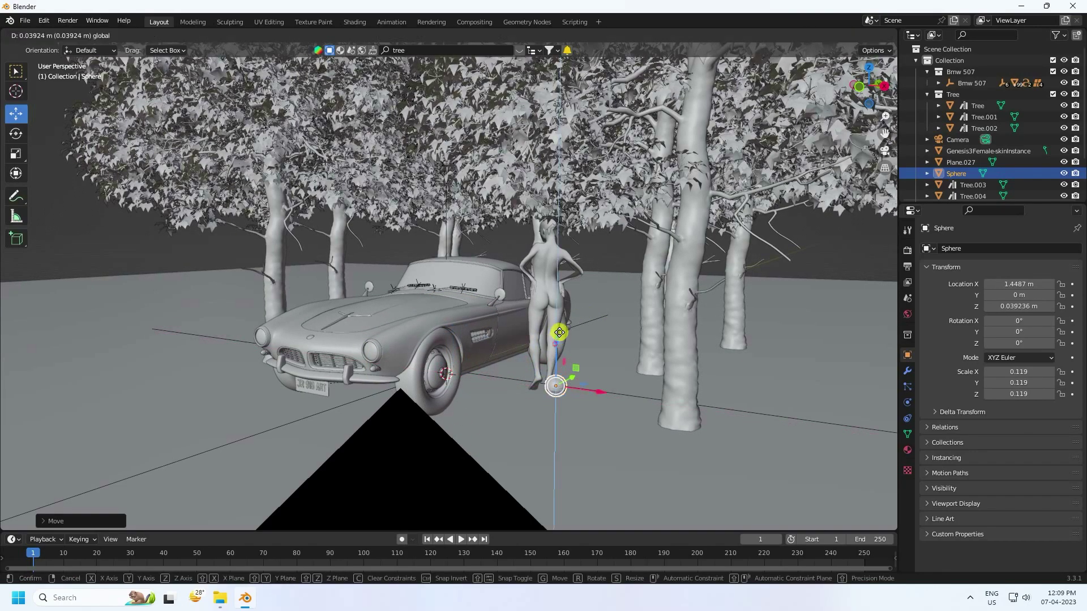
left_click(629, 289)
Step: Scale the sphere down to about 0.041 and move it along X to about 1.64 m, beside the figure
key("s")
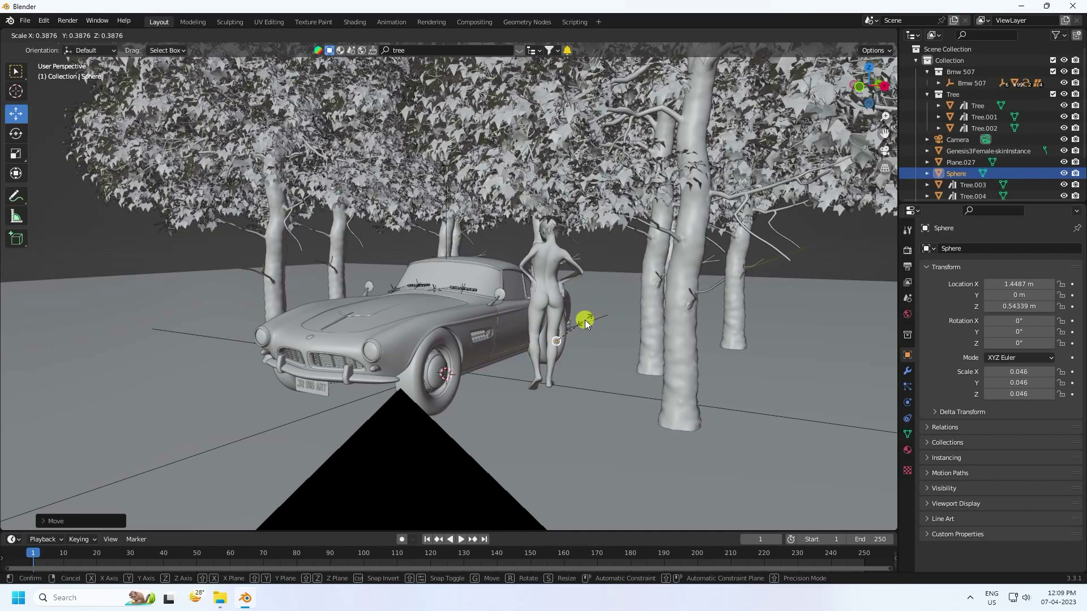
left_click(582, 323)
middle_click_drag(581, 323, 569, 355)
scroll(569, 354, "up", 3)
left_click_drag(647, 369, 671, 306)
left_click(680, 257)
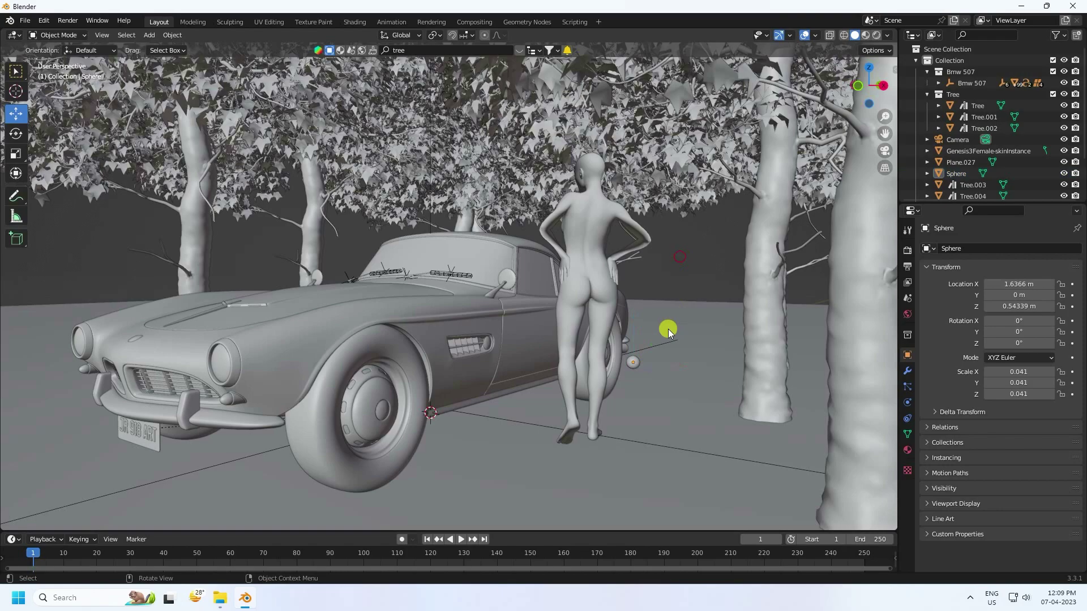
Step: Add an Array modifier to the small sphere beside the figure
left_click(641, 365)
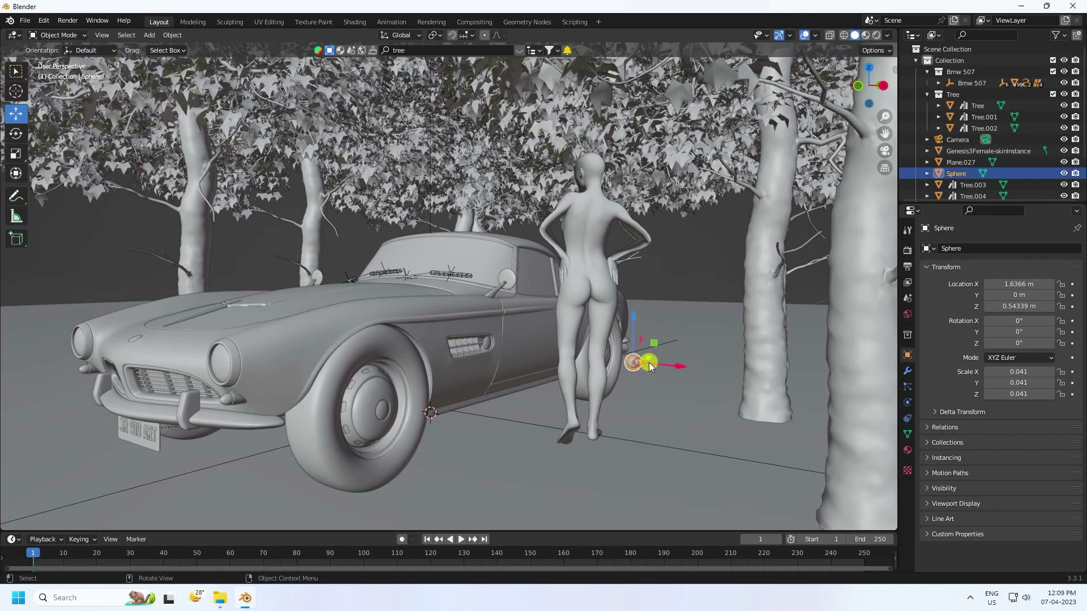
left_click(905, 374)
left_click(934, 249)
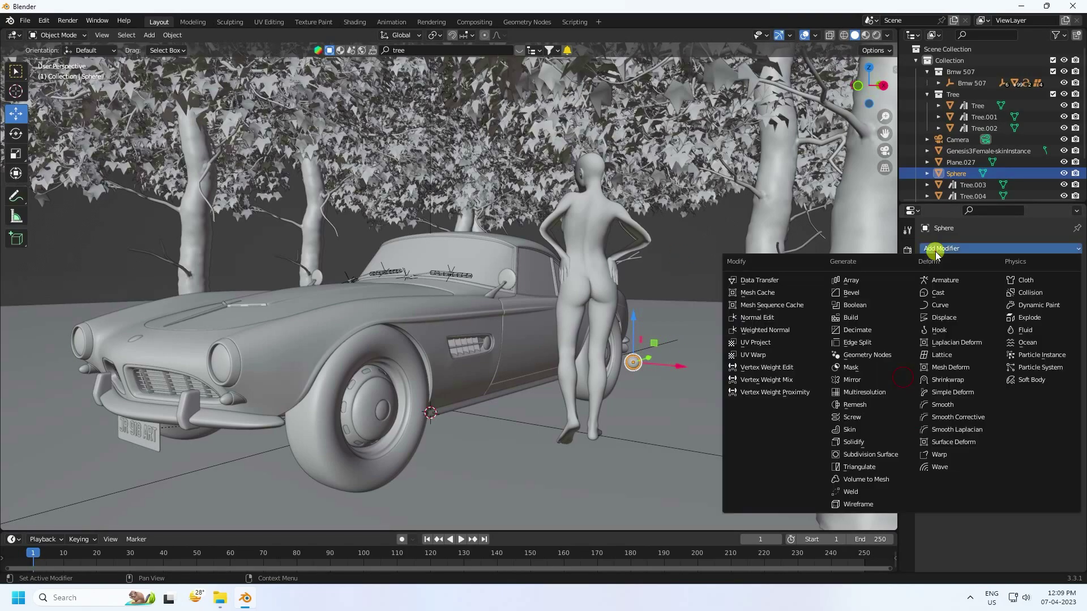
left_click(872, 284)
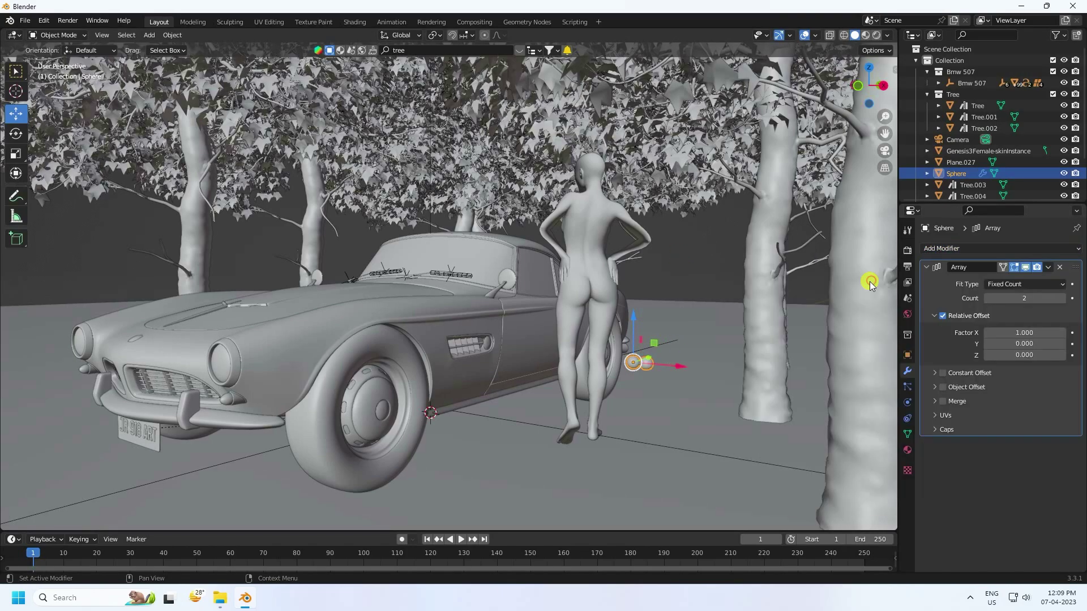
Step: Set the array's relative offset factors to X 0 and Y 5 and its count to 15
left_click(1033, 332)
type("0")
key("Return")
mouse_move(1026, 344)
left_mouse_down()
mouse_move(1050, 344)
mouse_move(1026, 343)
left_mouse_up()
left_click(1027, 343)
type("5")
key("Return")
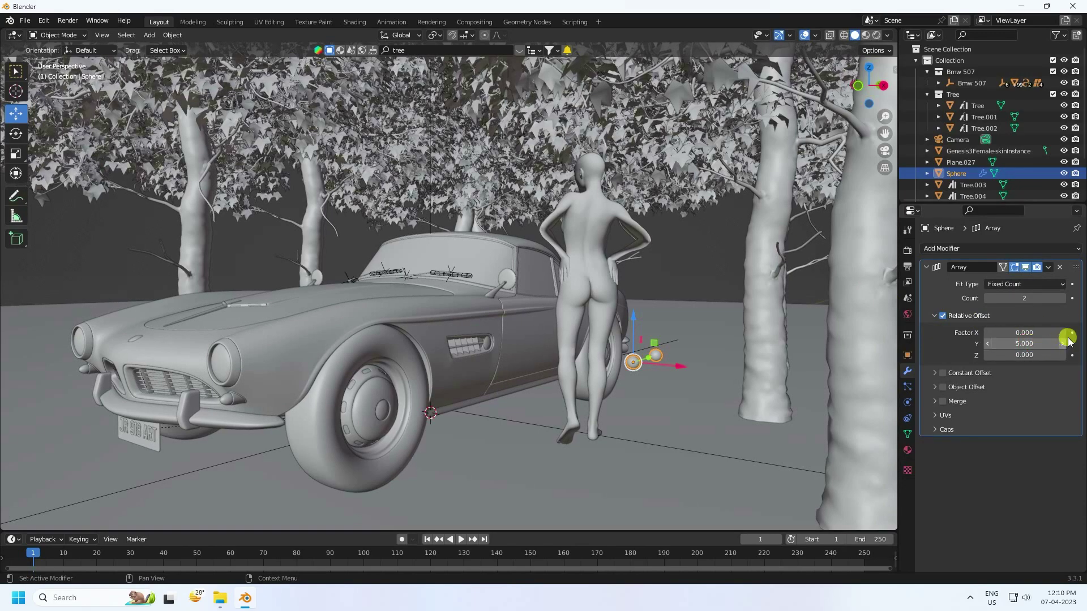
left_click(1030, 299)
type("15")
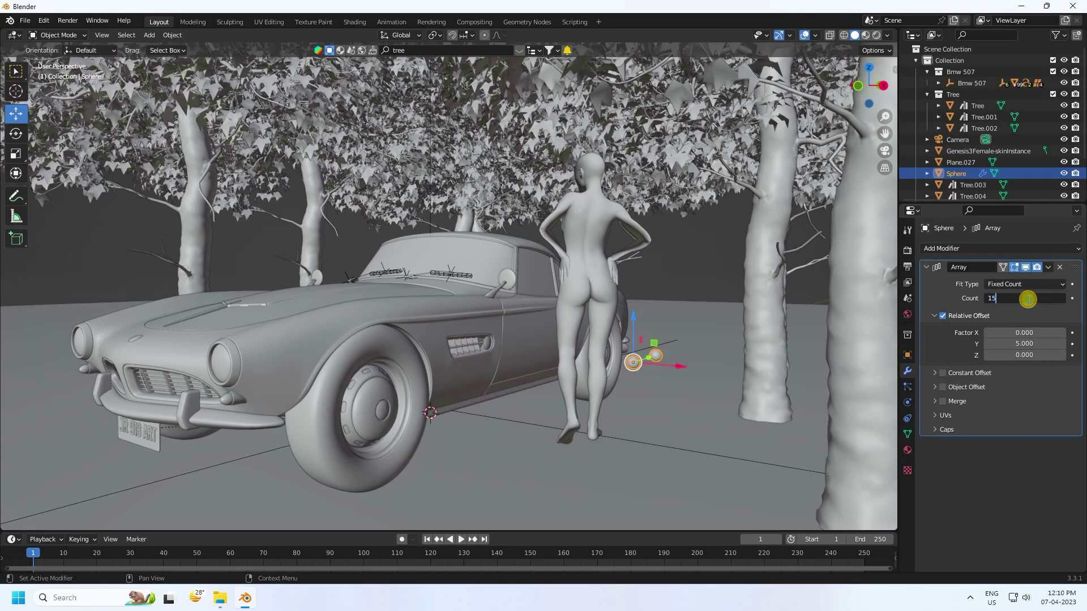
key("Return")
Step: Move the sphere row along Y to start at the car's front wheel and set the array's Y offset factor to 10
middle_click_drag(821, 354, 613, 370)
left_click_drag(576, 388, 207, 479)
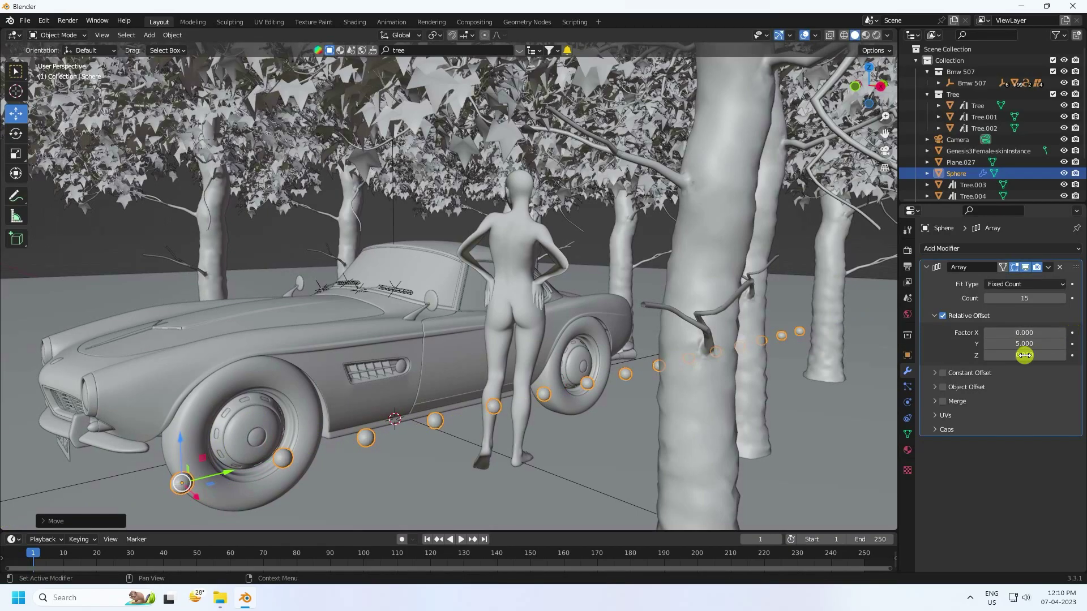
key("Return")
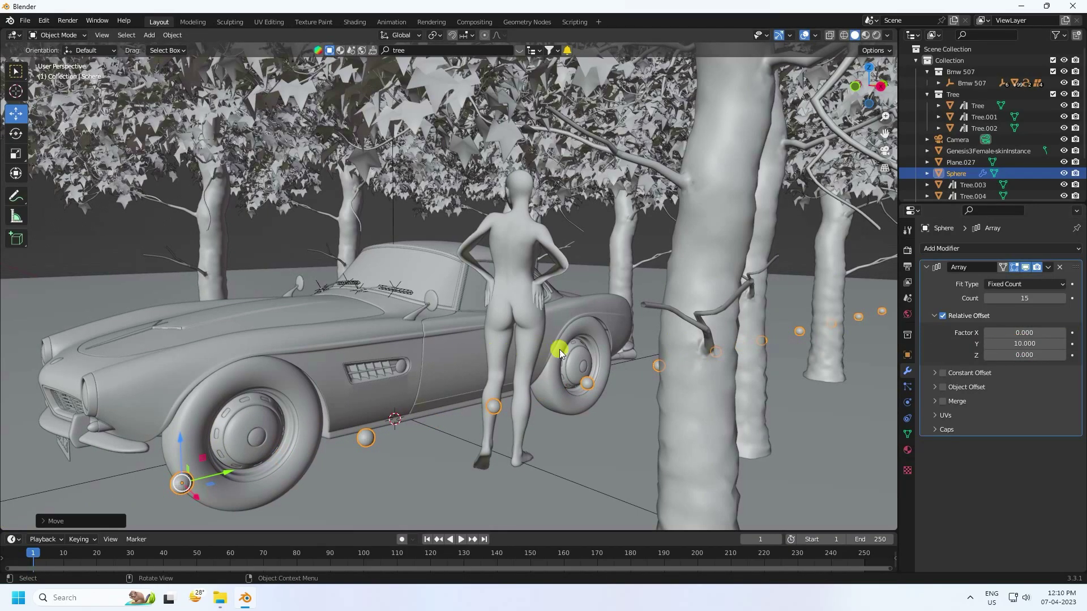
Step: Move the sphere row farther forward along Y so it starts ahead of the car's front wheel
key("KP_0")
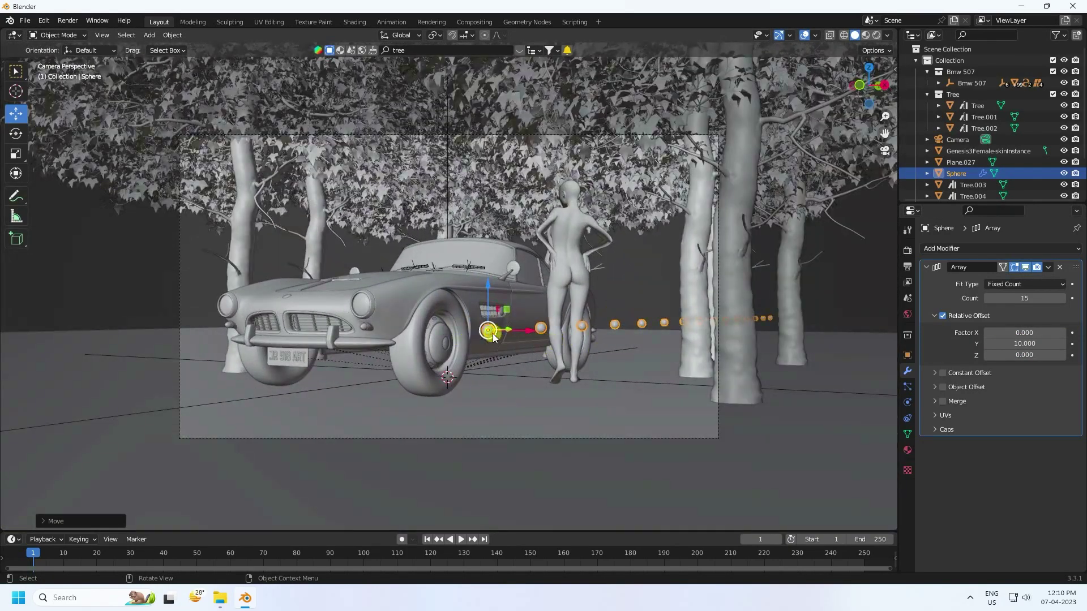
middle_click_drag(487, 358, 420, 459)
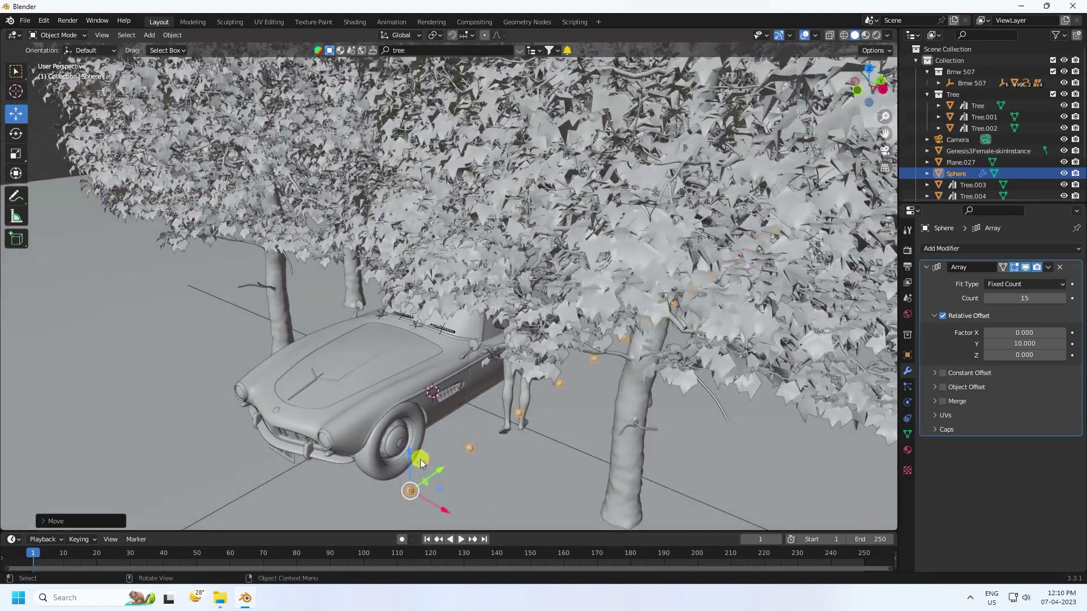
left_click_drag(444, 468, 407, 494)
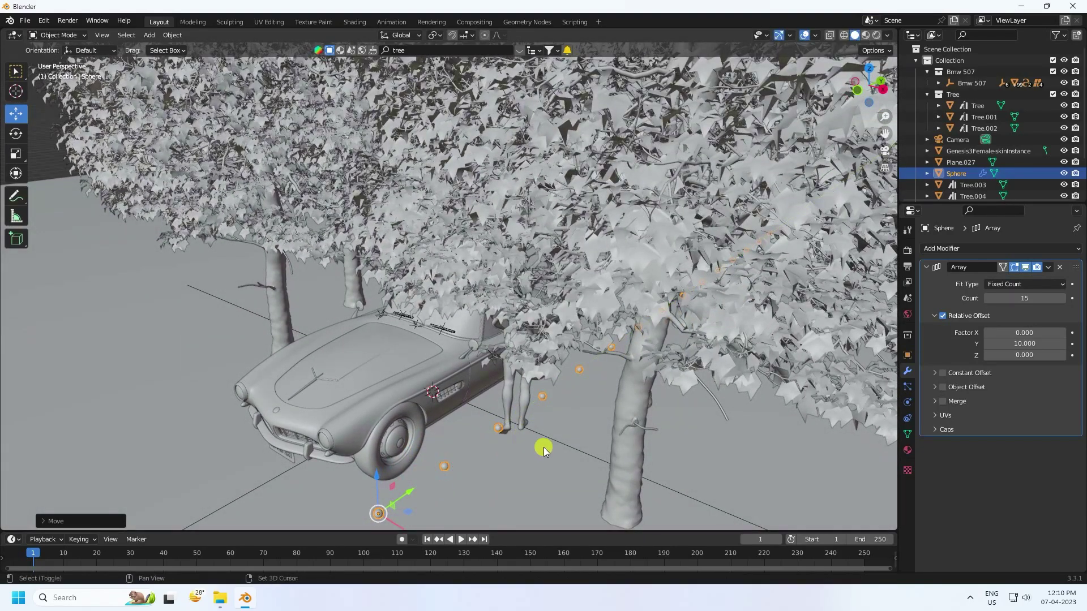
Step: Copy and paste the sphere row and shift the copy slightly along X to form a parallel second row
middle_click_drag(543, 447, 581, 358)
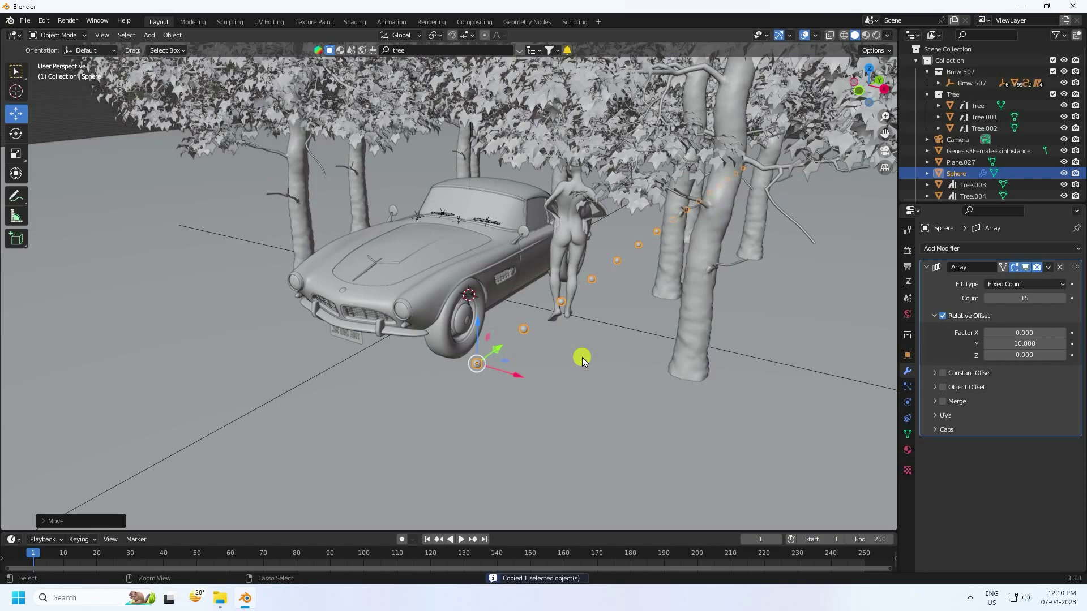
key("ctrl+v")
left_click_drag(516, 376, 536, 376)
middle_click_drag(536, 376, 611, 322)
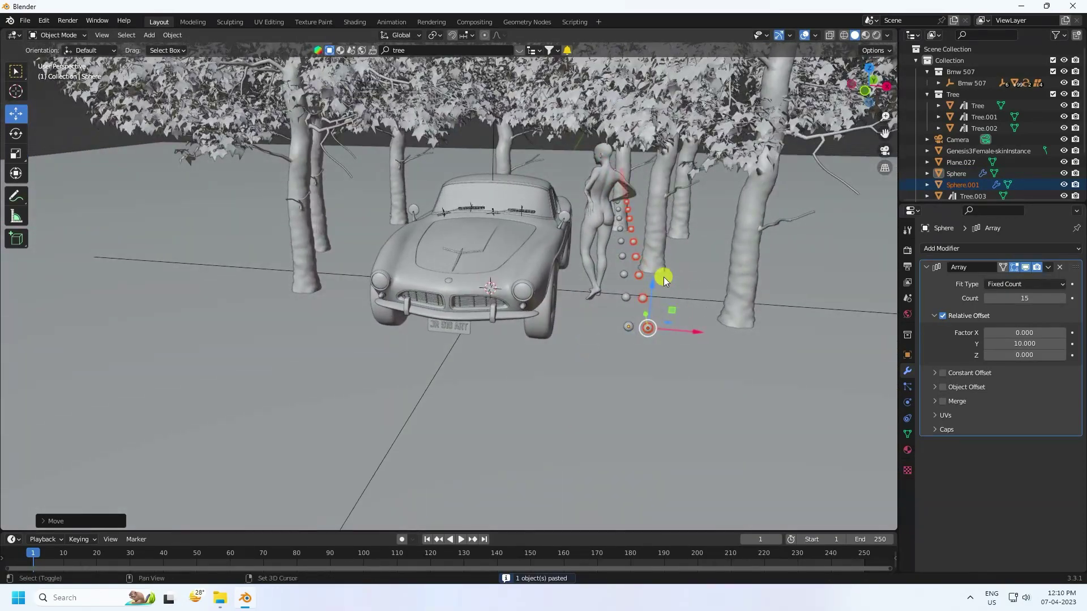
Step: Select both sphere rows, copy and paste them, and move the copies to the opposite side of the car
left_click(628, 303, "shift")
key("ctrl+c")
key("ctrl+v")
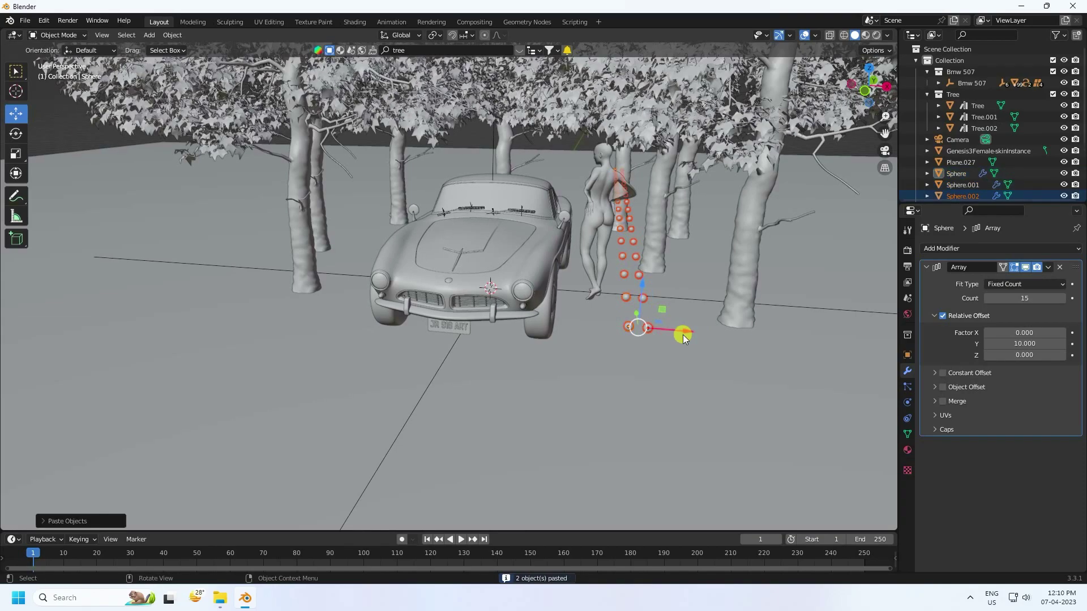
key("g")
left_click(335, 274)
Step: Move the tree standing in the sphere rows behind the car along X, and check the result through the camera
middle_click_drag(335, 274, 392, 244)
left_click(393, 246)
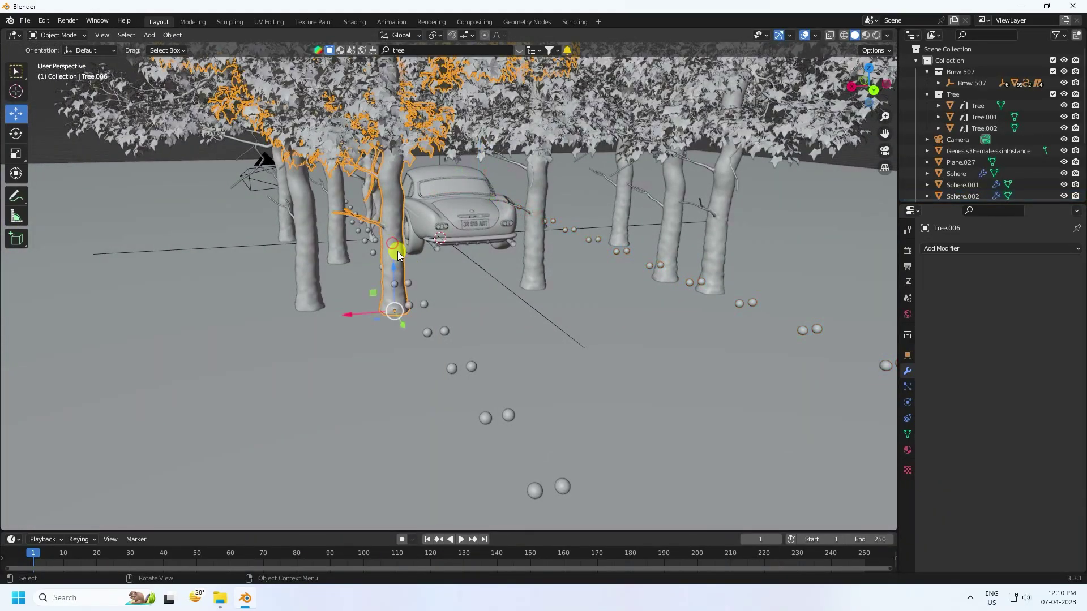
left_click_drag(350, 314, 409, 310)
key("KP_0")
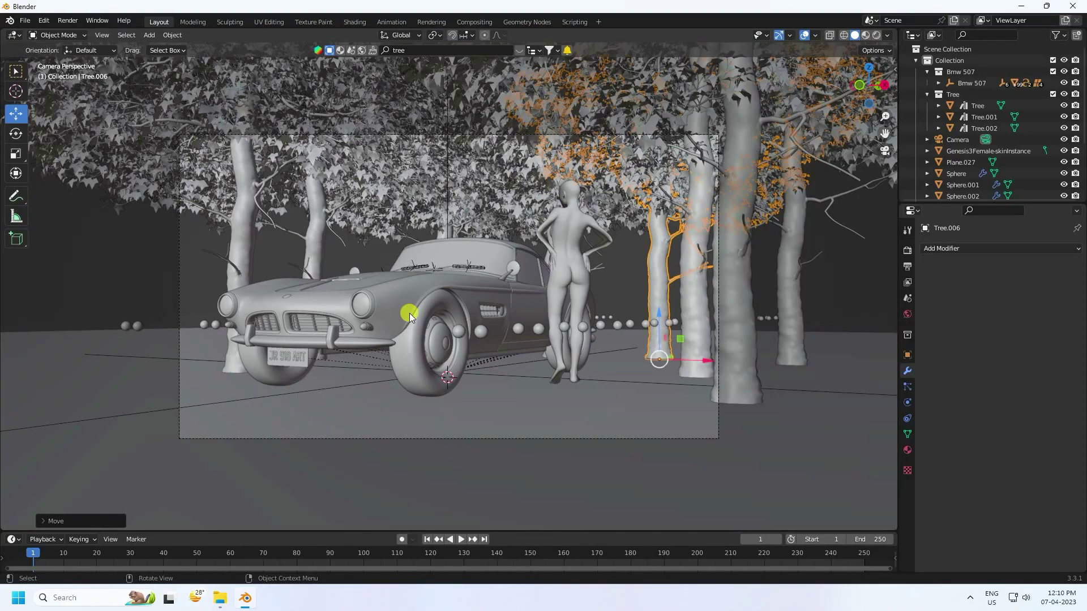
left_click(366, 250)
left_click(197, 232)
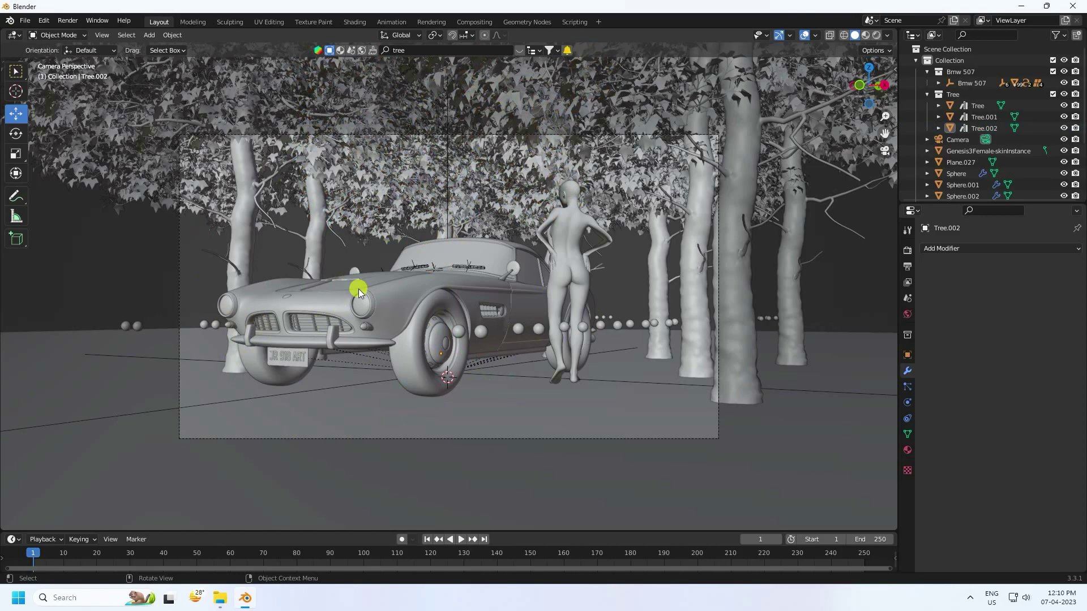
scroll(446, 274, "up", 2)
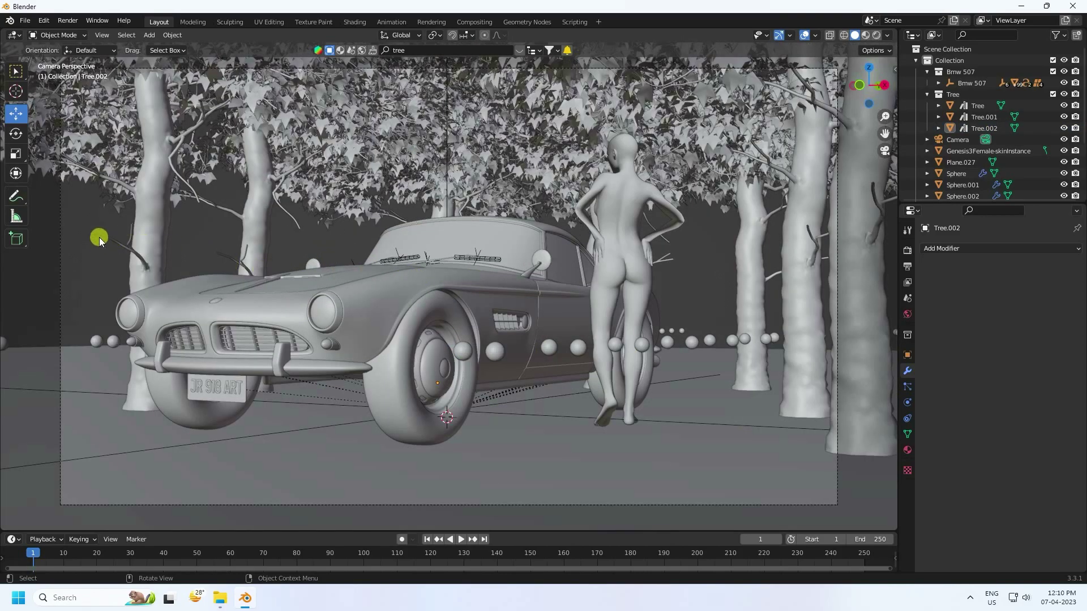
Step: Add a UV sphere, place it high up beside the trees, and scale it down uniformly to about 0.318
key("KP_0")
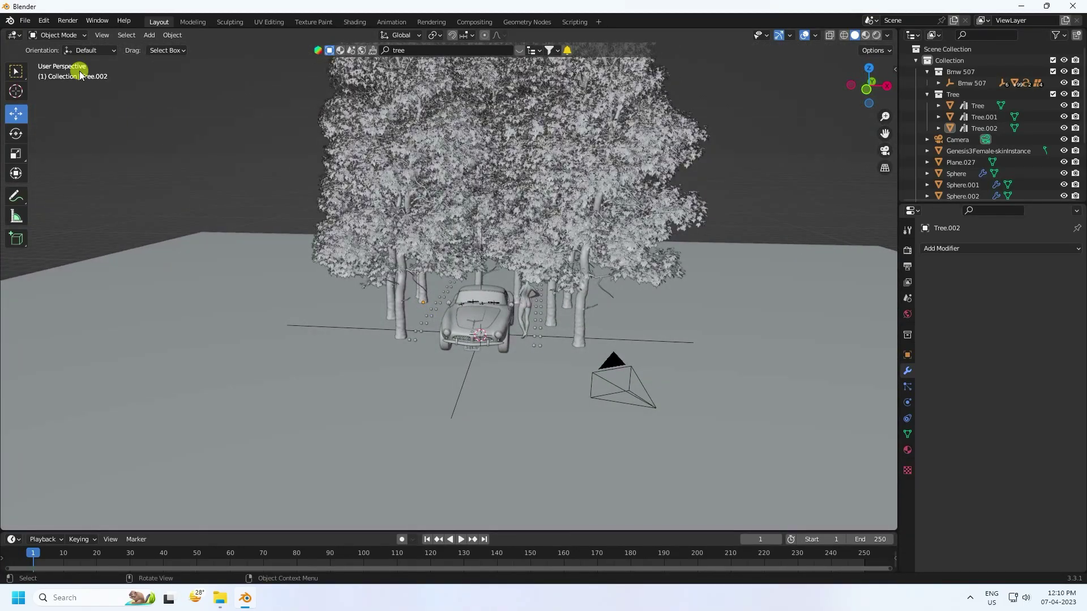
left_click_drag(529, 340, 224, 167)
key("x")
key("s")
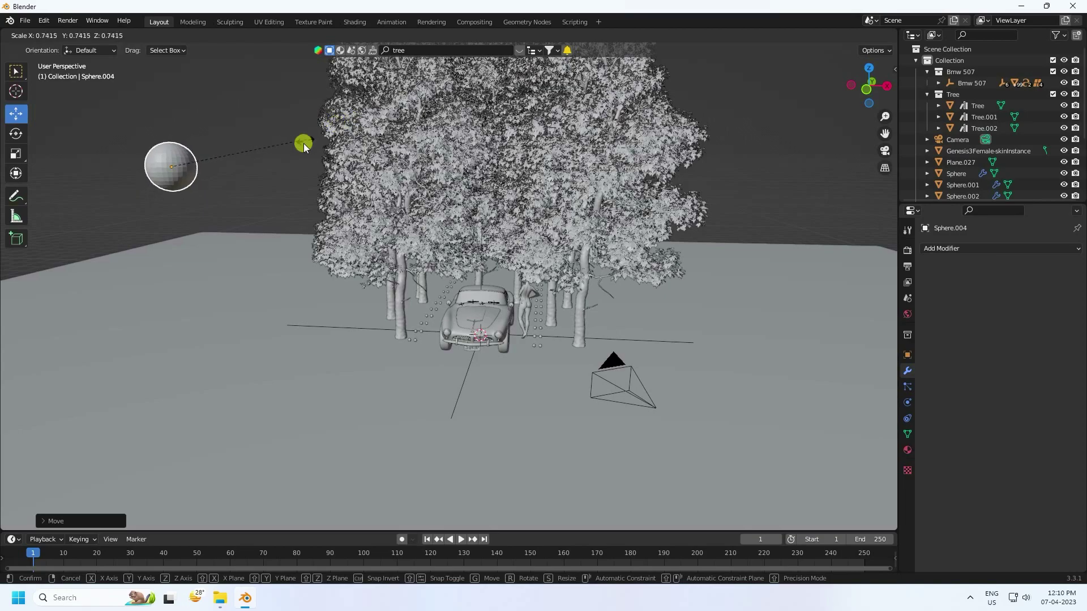
left_click(230, 171)
middle_click_drag(243, 192, 275, 193)
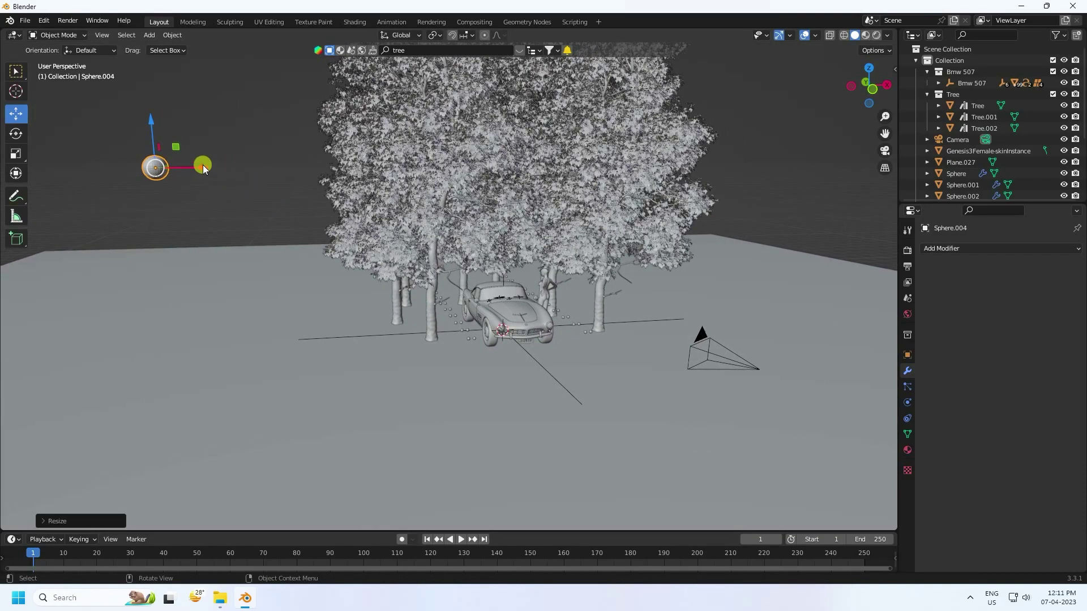
Step: Move the new sphere along X to about -5.86 m and lower it along Z beside the tree crowns
left_click_drag(203, 165, 356, 201)
left_click_drag(299, 121, 284, 183)
middle_click_drag(284, 183, 328, 237)
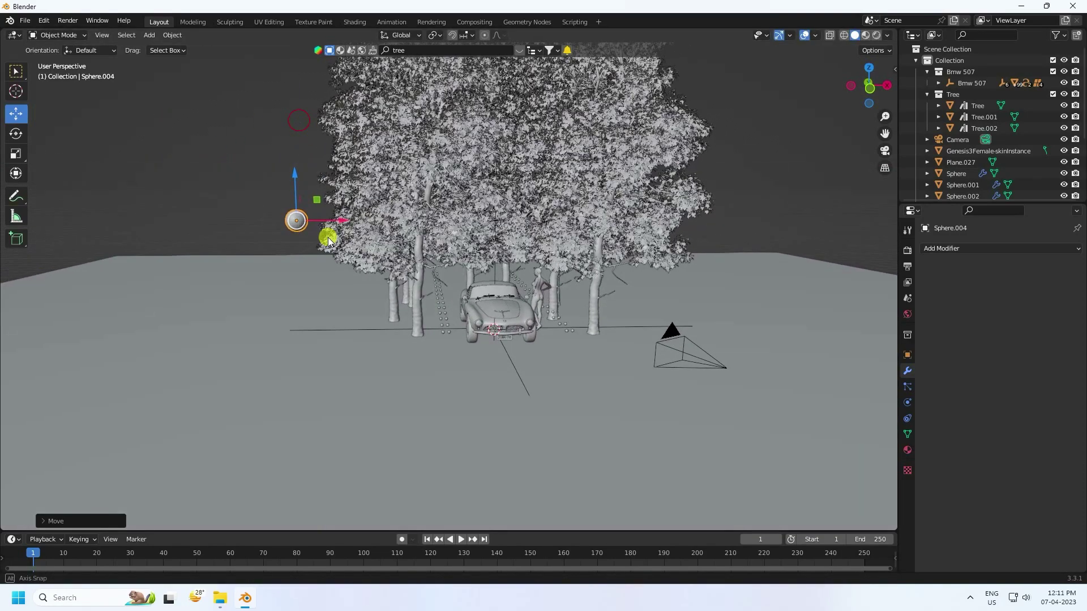
Step: Paste a copy of the large sphere and move it along X to the opposite side of the trees
key("ctrl+v")
left_click_drag(341, 219, 776, 227)
middle_click_drag(776, 227, 748, 221)
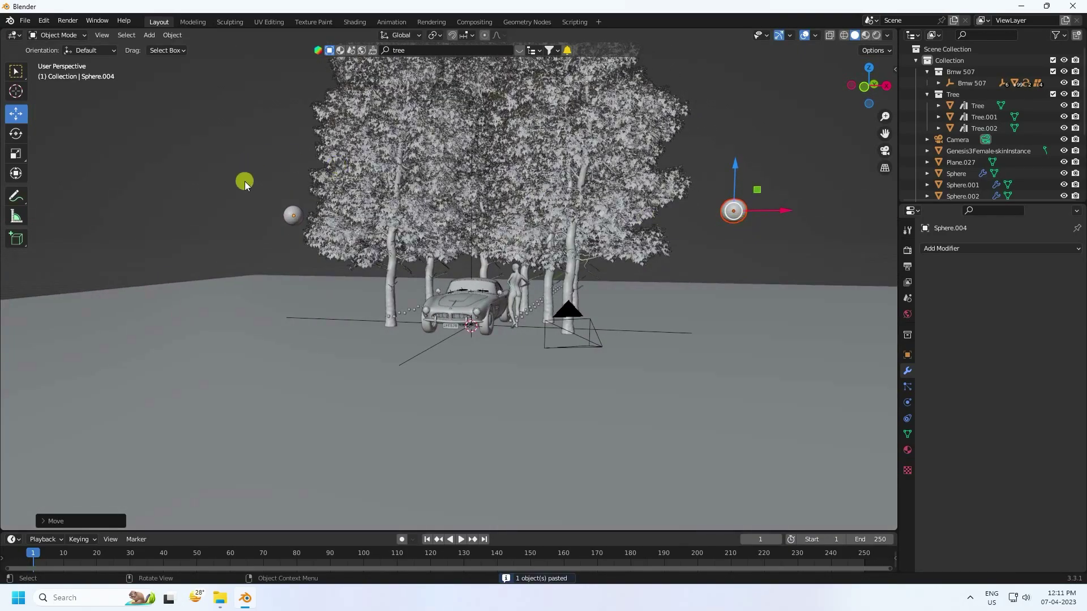
Step: Select both large spheres and raise them along Z to about 4.36 m
left_click(293, 219)
left_click(746, 207, "shift")
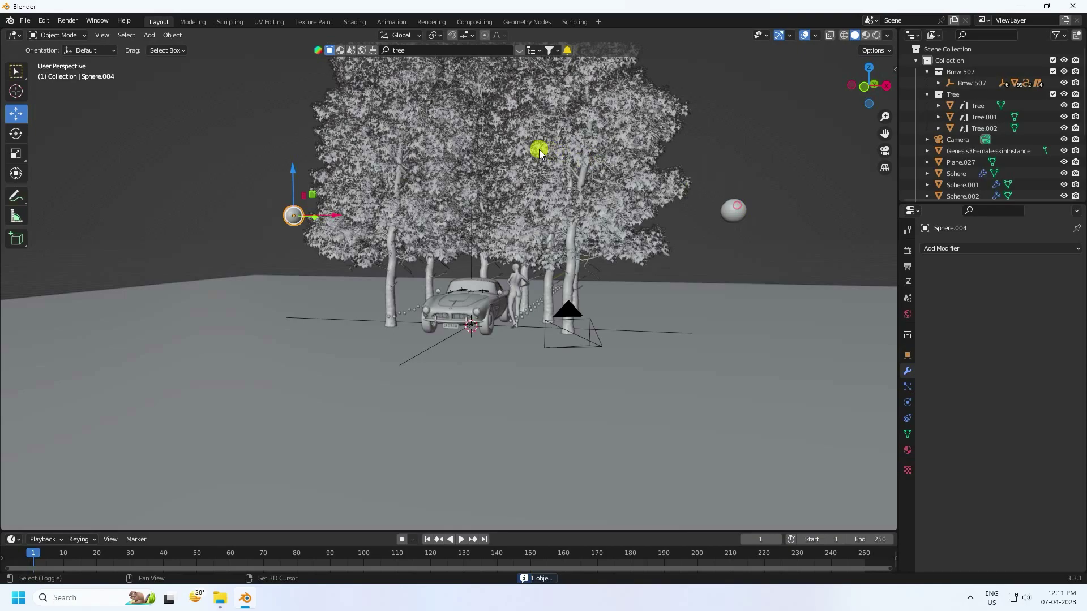
left_click_drag(494, 167, 497, 121)
left_click(773, 220)
left_click(288, 183)
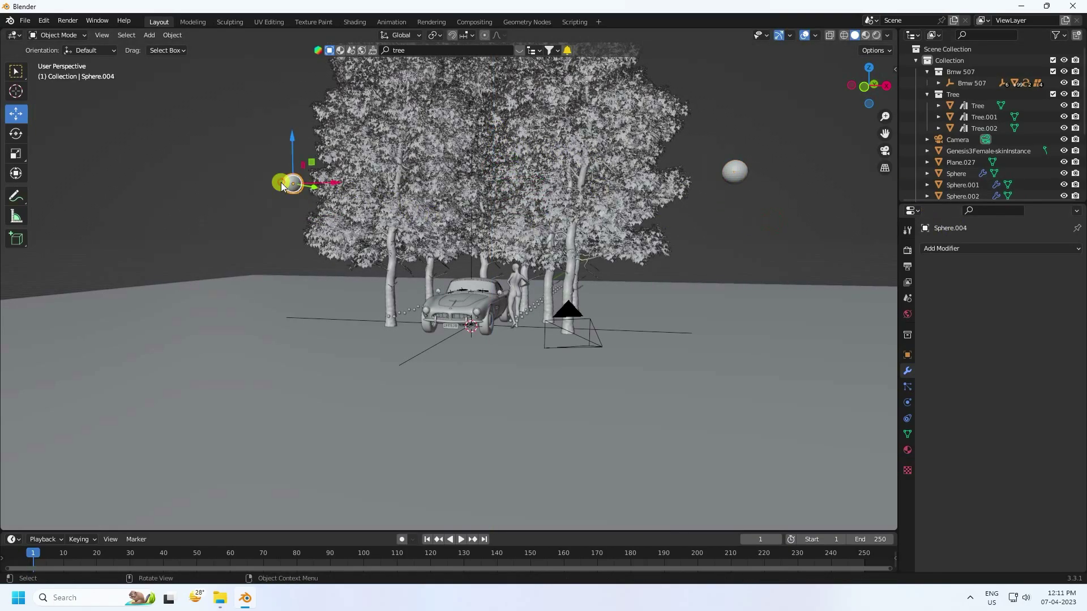
Step: Create GeoCables hanging between the two large spheres with a cable count of 5
left_click(894, 69)
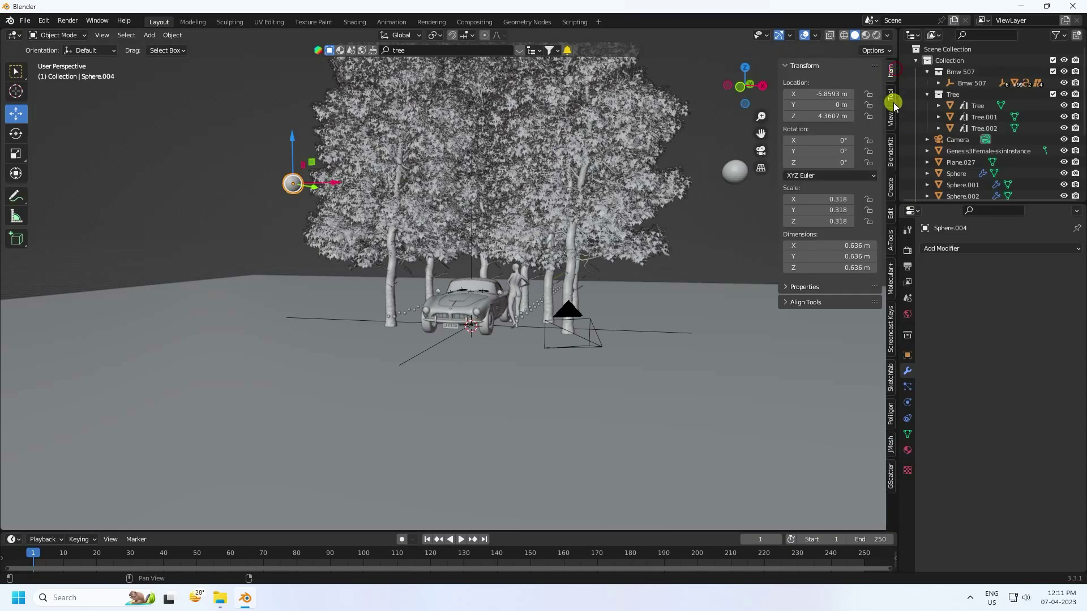
left_click(894, 243)
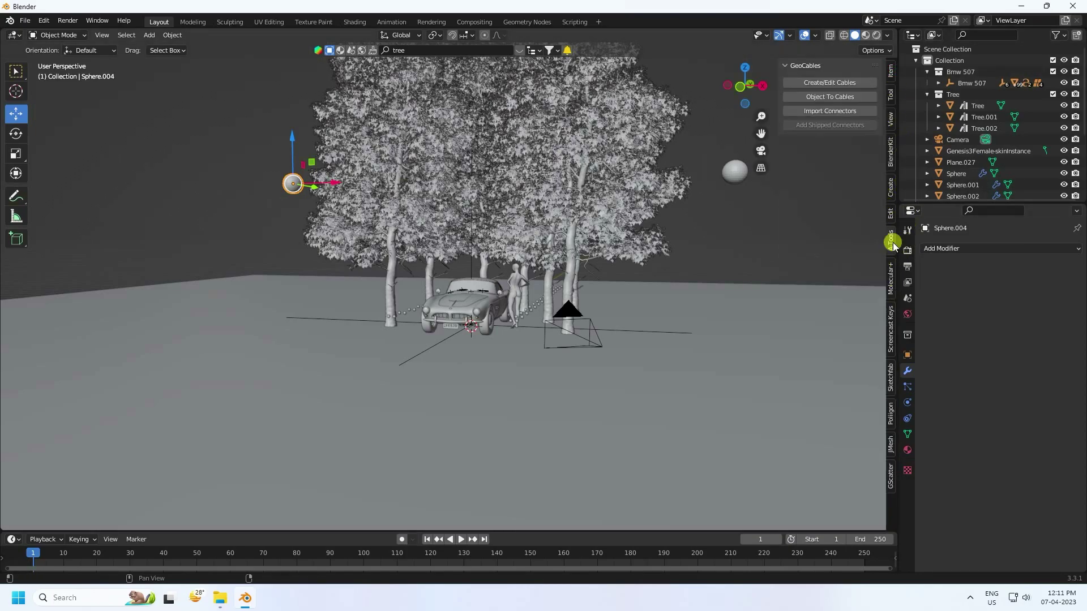
left_click(811, 84)
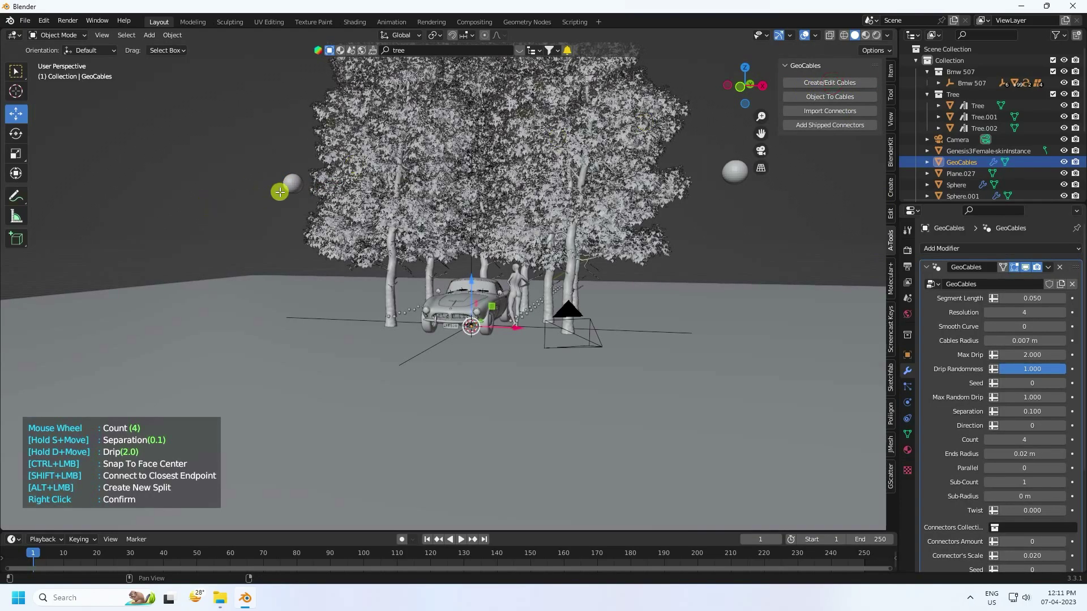
left_click(730, 174)
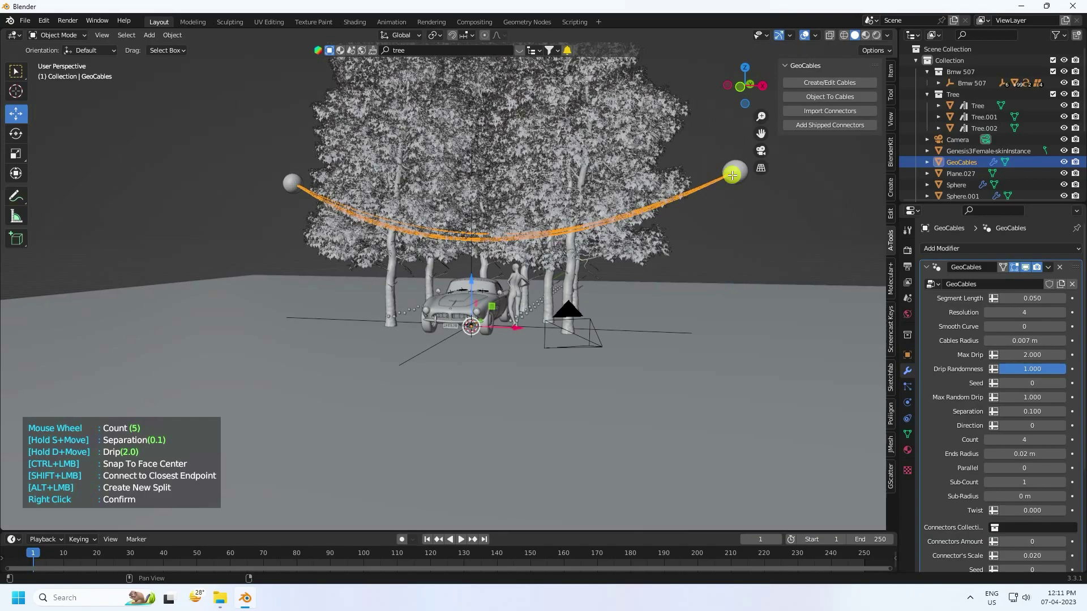
right_click(732, 174)
Step: Apply smooth shading to the GeoCables object and inspect the cables from another angle
right_click(734, 172)
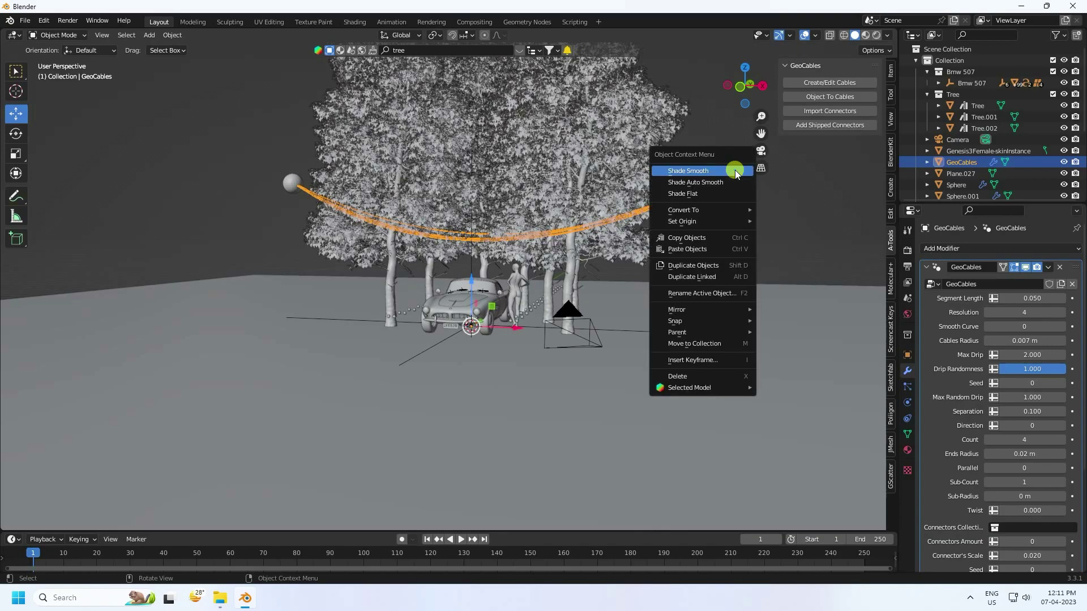
left_click(718, 172)
left_click(691, 106)
middle_click_drag(691, 105, 517, 379)
left_click(601, 172)
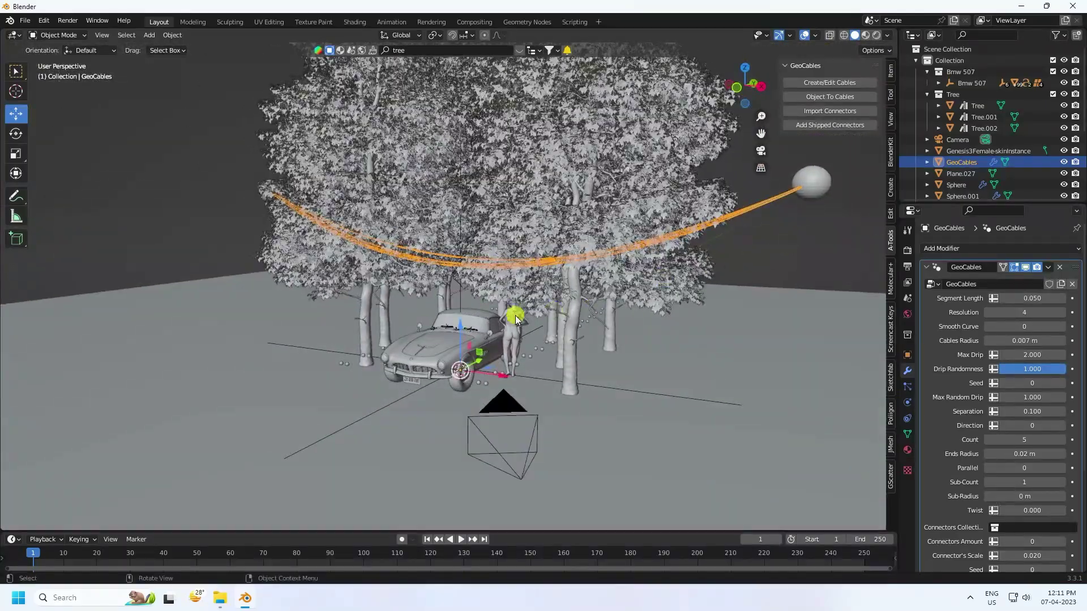
Step: Select the cables with both end spheres and lower them along Z into the camera frame
scroll(521, 345, "down", 5)
left_click_drag(617, 209, 638, 250)
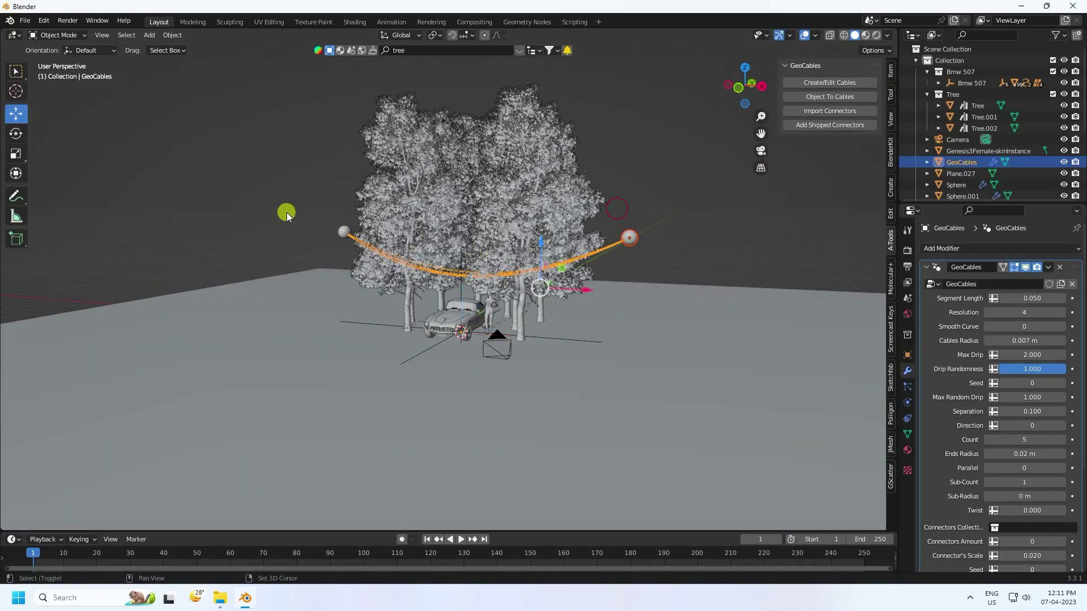
left_click_drag(302, 205, 354, 253, "shift")
middle_click_drag(404, 274, 365, 274)
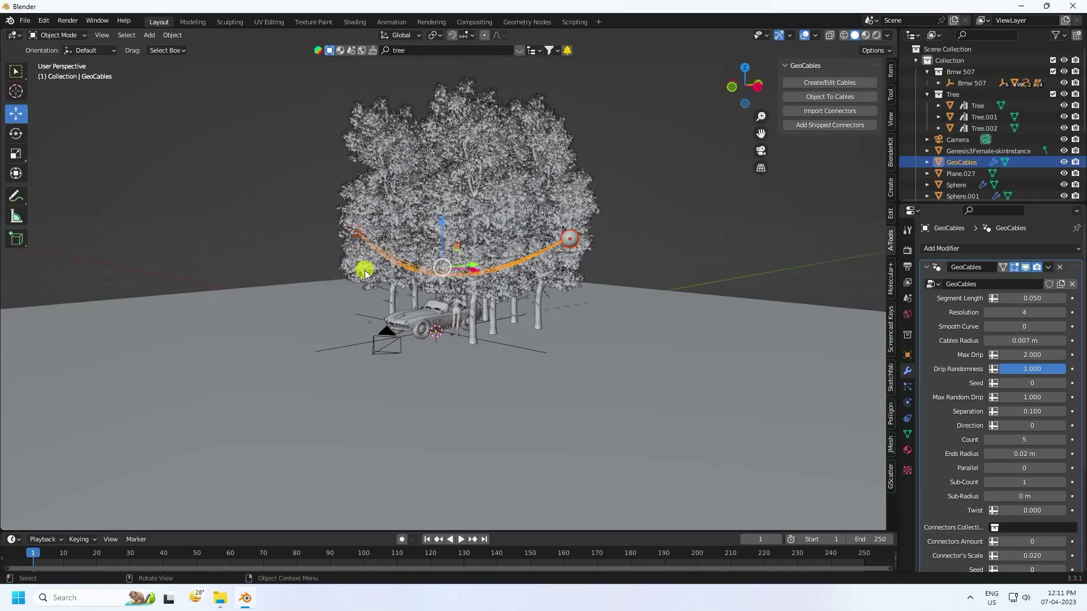
key("KP_0")
left_click_drag(478, 91, 466, 126)
left_click(244, 242)
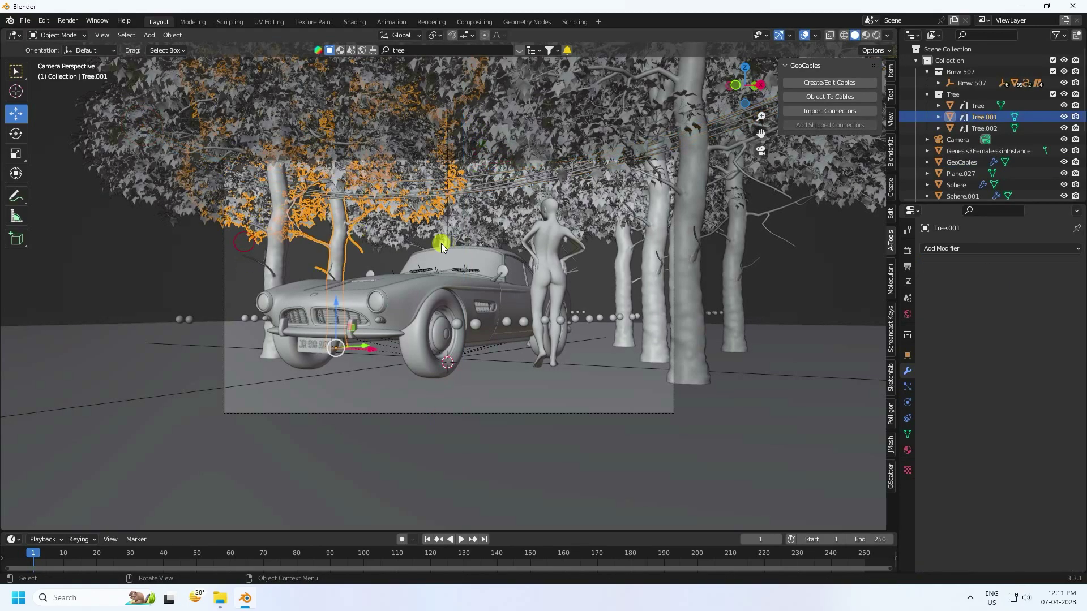
left_click(594, 262)
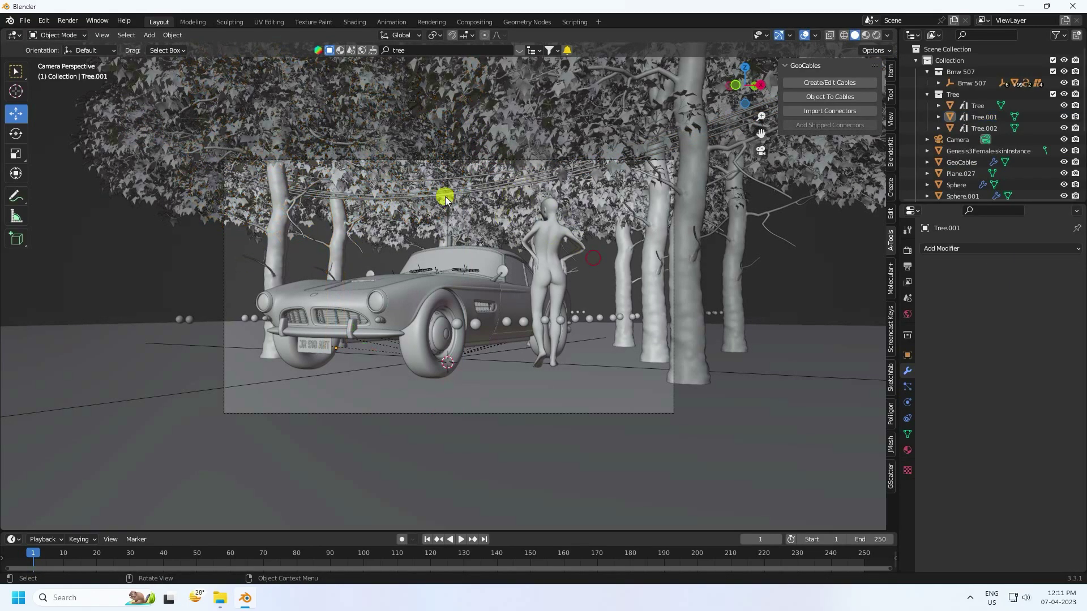
Step: Copy and paste the cables with both end spheres and move the copies along Y
middle_click_drag(429, 197, 668, 257)
scroll(417, 213, "down", 5)
left_click_drag(660, 236, 705, 295)
left_click_drag(273, 231, 309, 258)
middle_click_drag(379, 301, 353, 306)
key("ctrl+c")
key("ctrl+v")
key("g")
key("y")
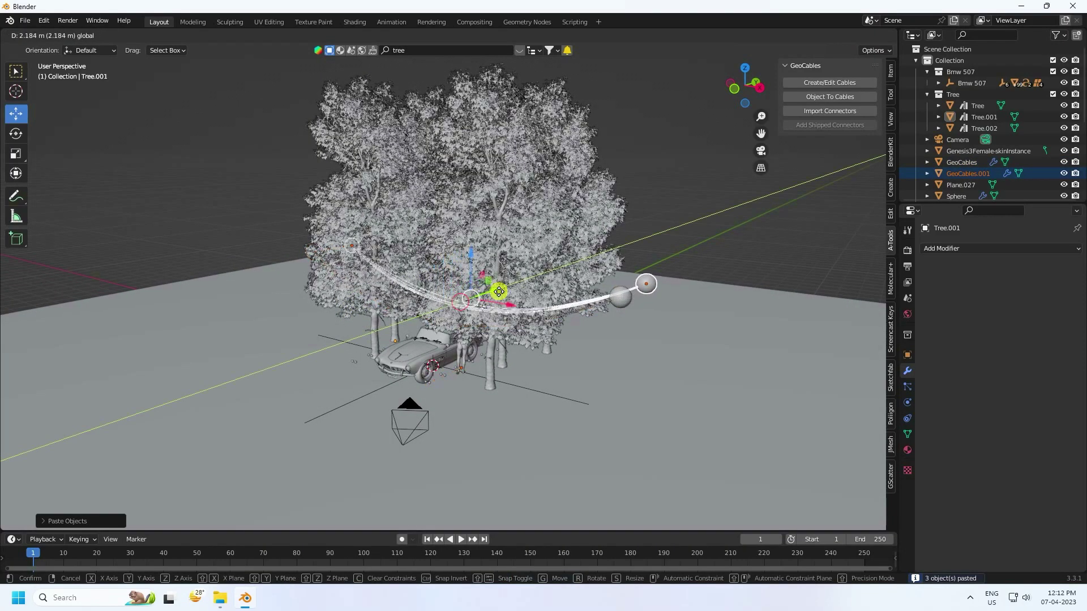
left_click(510, 288)
Step: Lower the copied cables and spheres along Z while looking through the camera, and deselect them
key("KP_0")
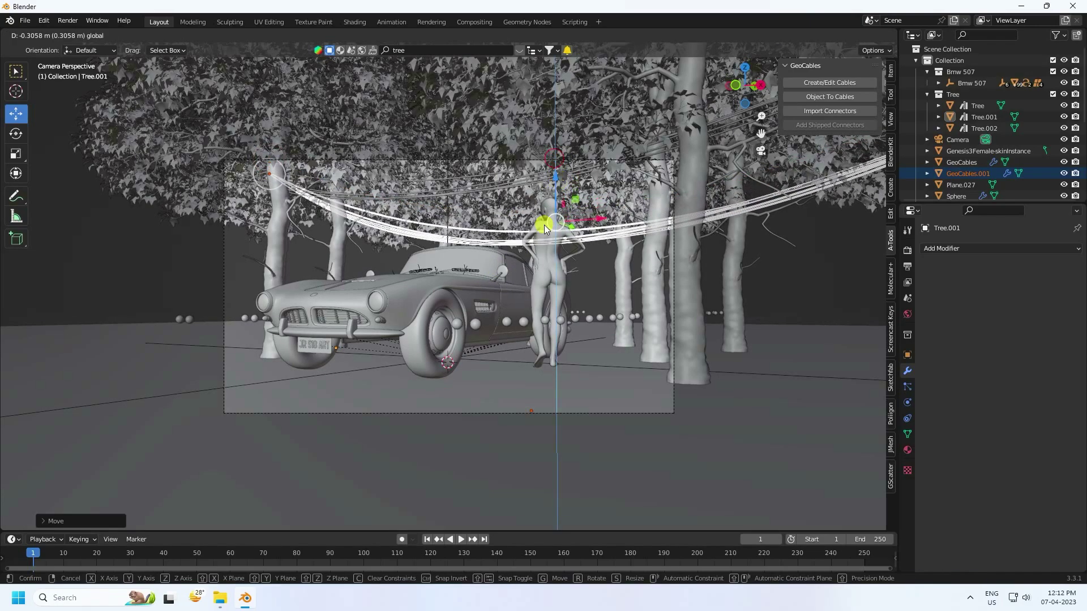
left_click(595, 267)
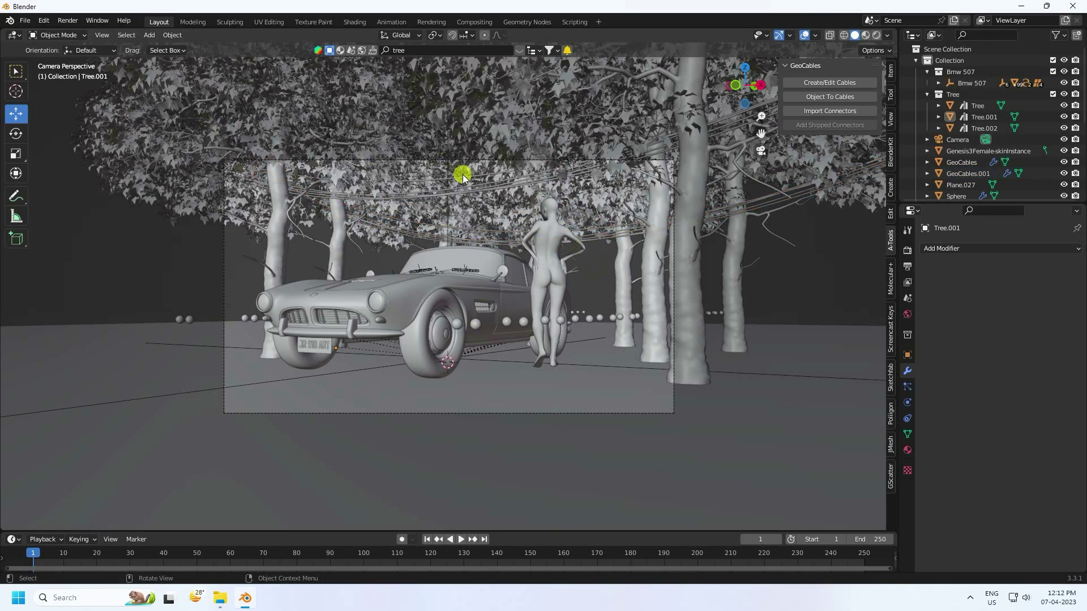
scroll(463, 175, "up", 3)
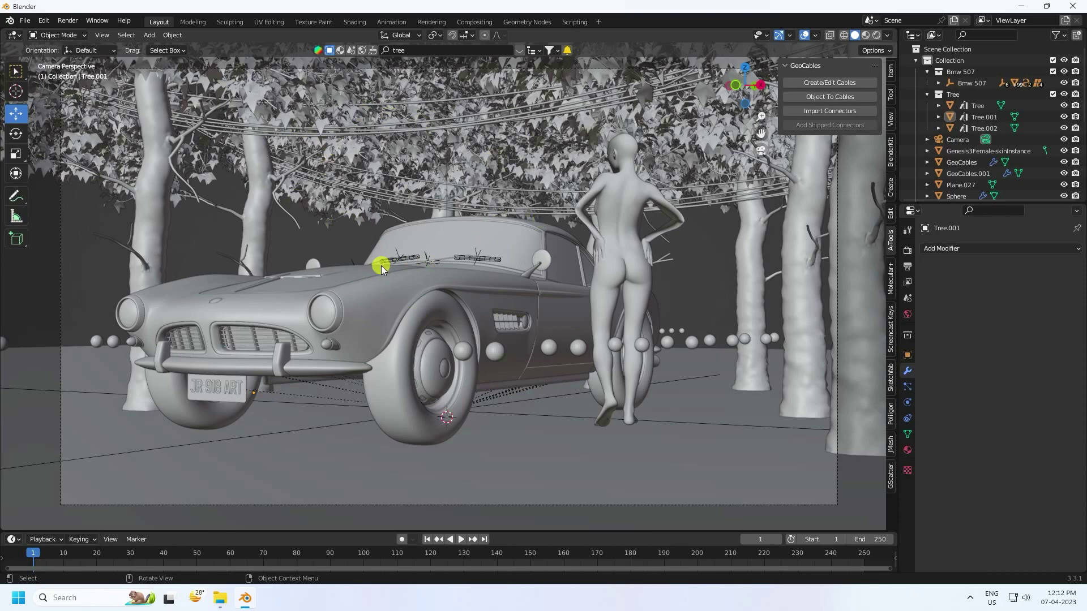
Step: Open the reference render Final.jpg from the CAR project's icon folder, examine it and return to the Blender scene
scroll(381, 266, "down", 2)
scroll(364, 178, "up", 1)
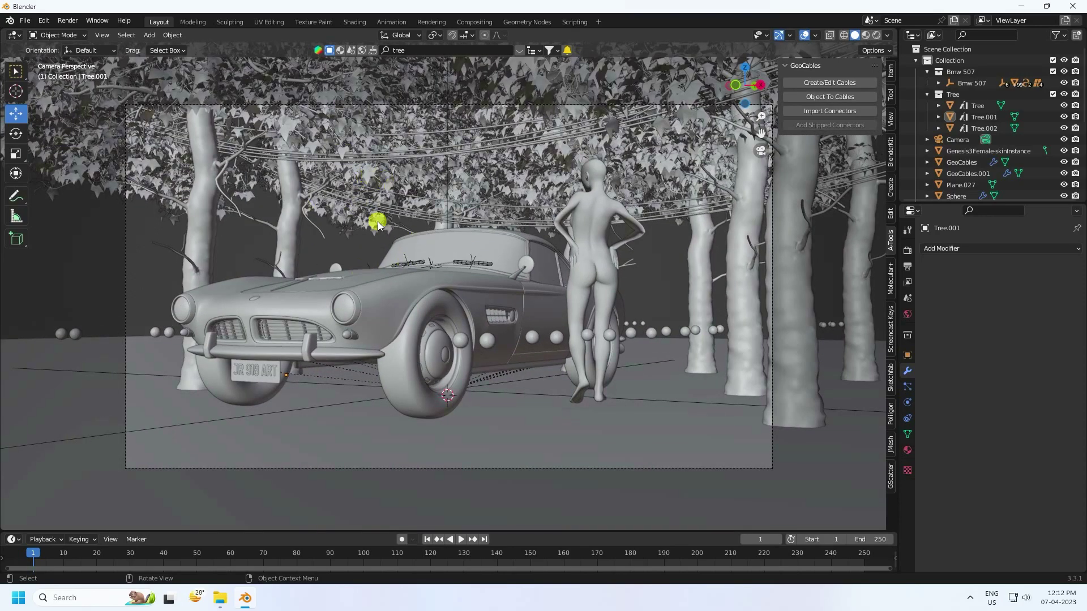
left_click(222, 598)
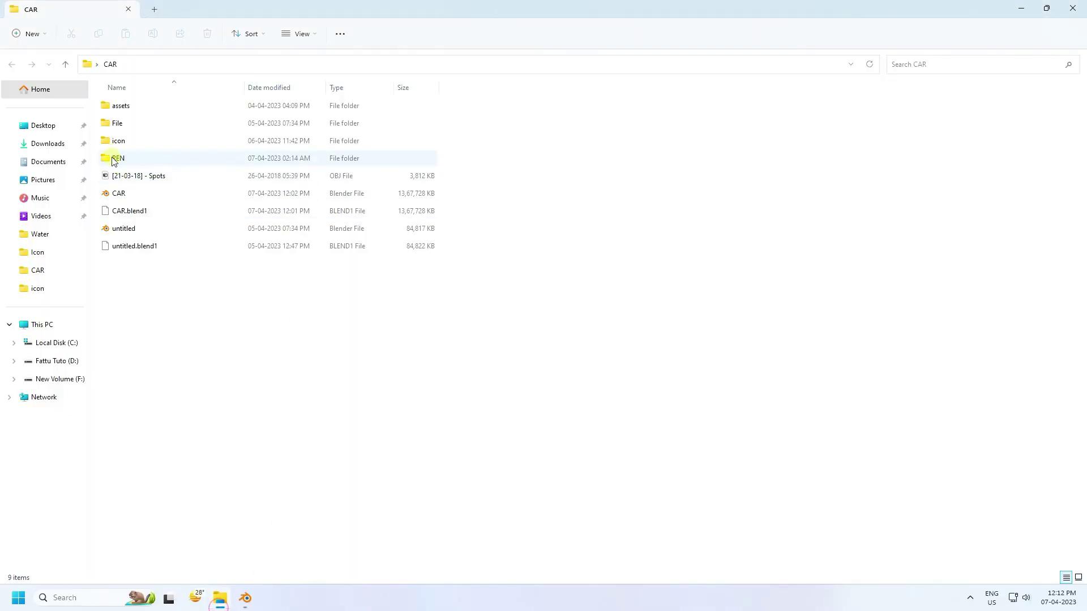
double_click(119, 138)
double_click(506, 123)
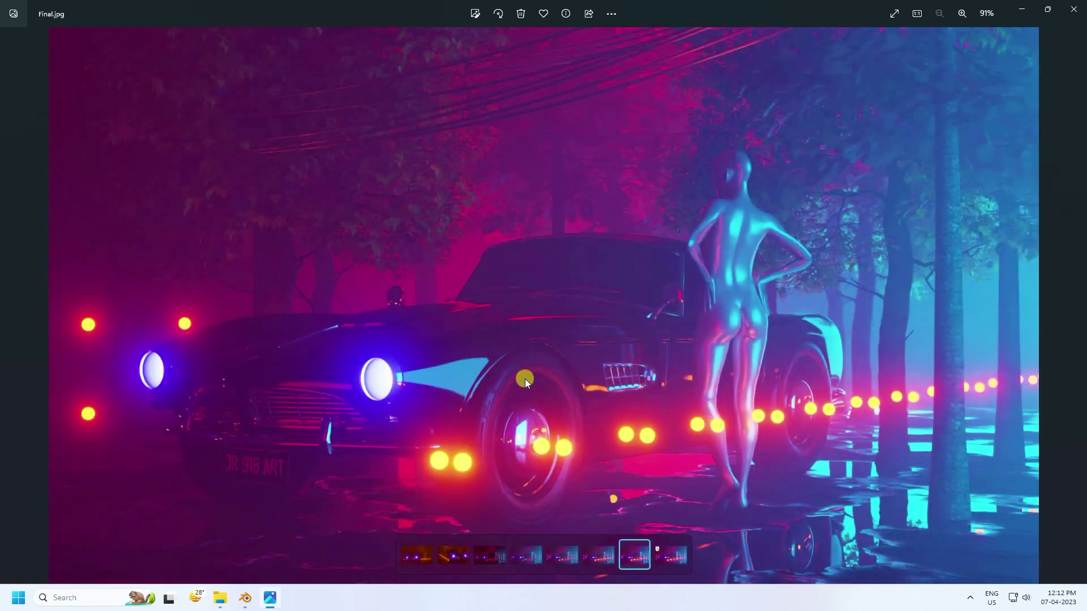
left_click(1074, 9)
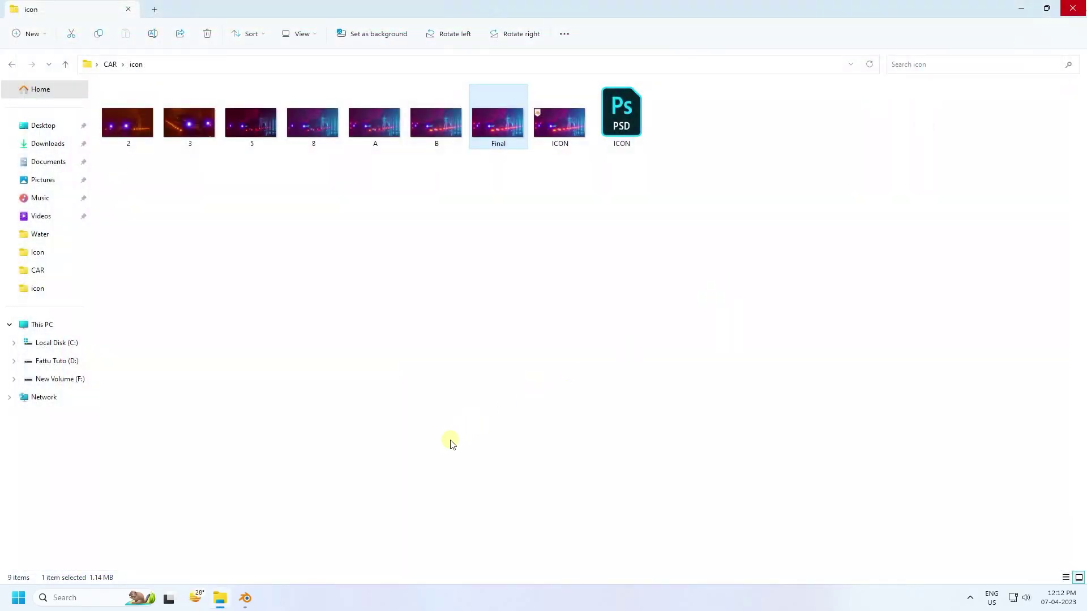
left_click(251, 598)
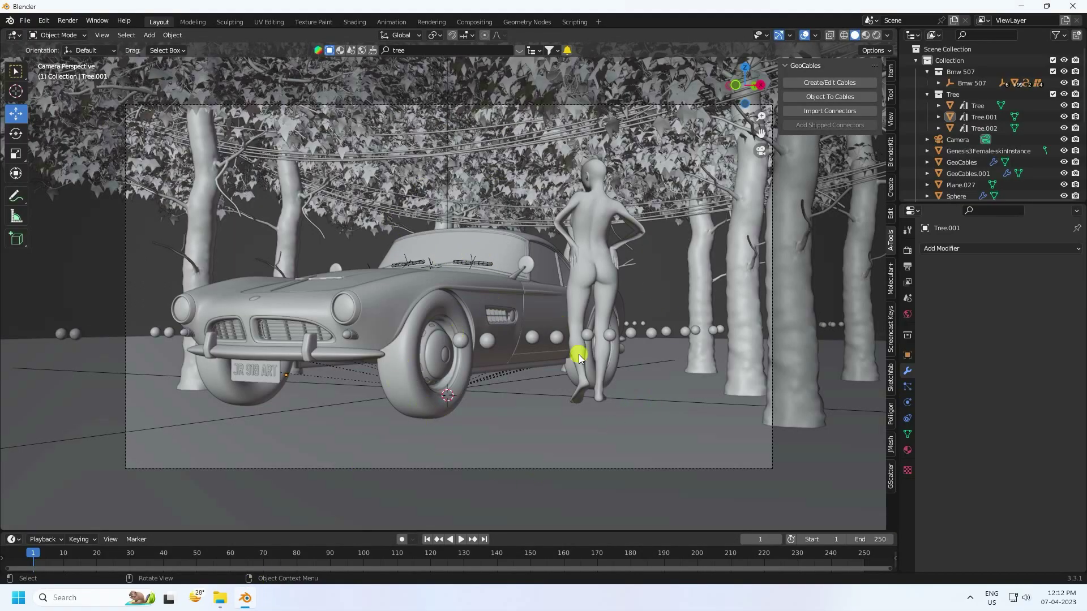
Step: Select the ground plane and create a new material for it in the Shading workspace
left_click(521, 434)
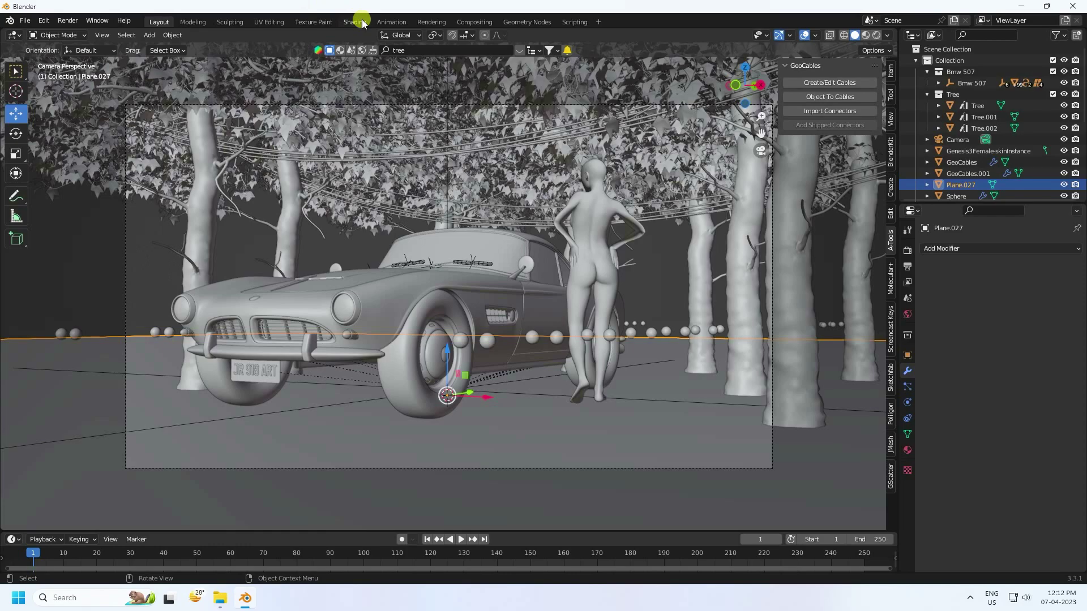
left_click(363, 22)
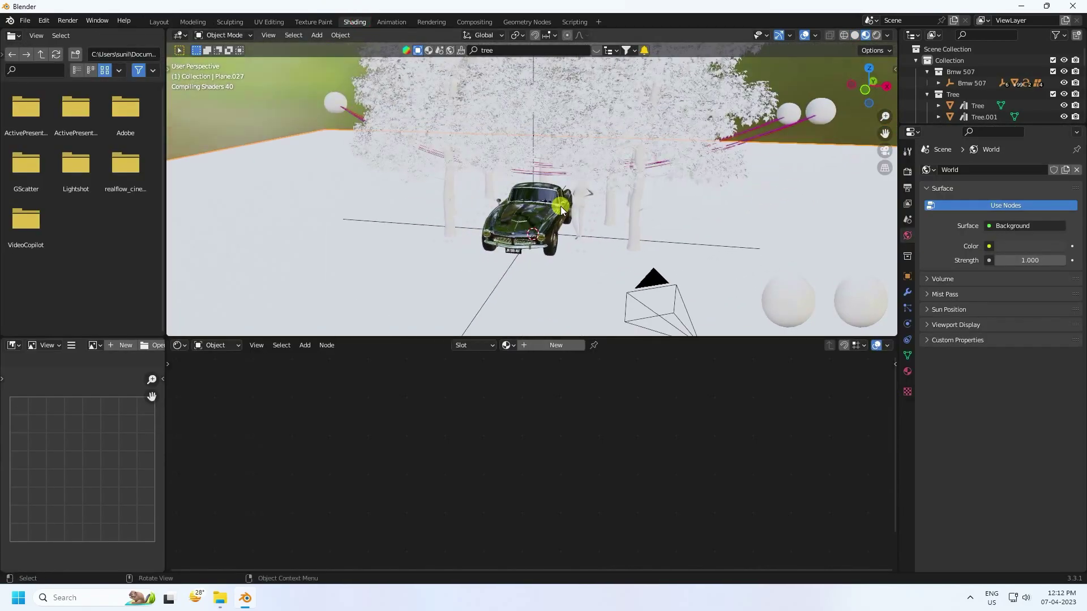
left_click(556, 345)
Step: Add a ColorRamp node before the Principled BSDF in the ground material
scroll(512, 501, "up", 6)
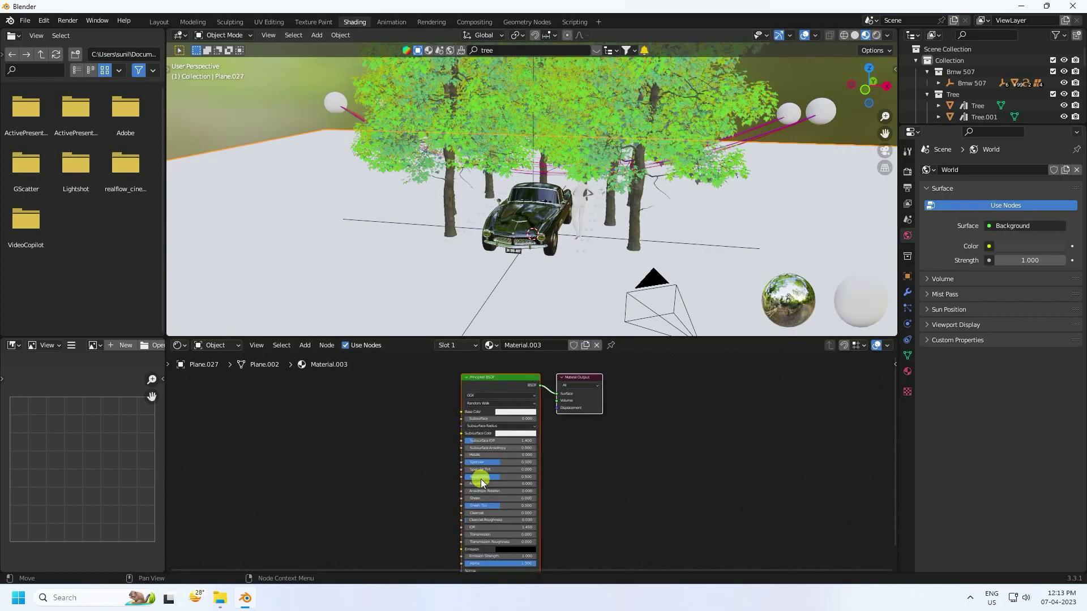
middle_click_drag(410, 440, 533, 470)
left_click(305, 345)
left_click(317, 356)
type("col")
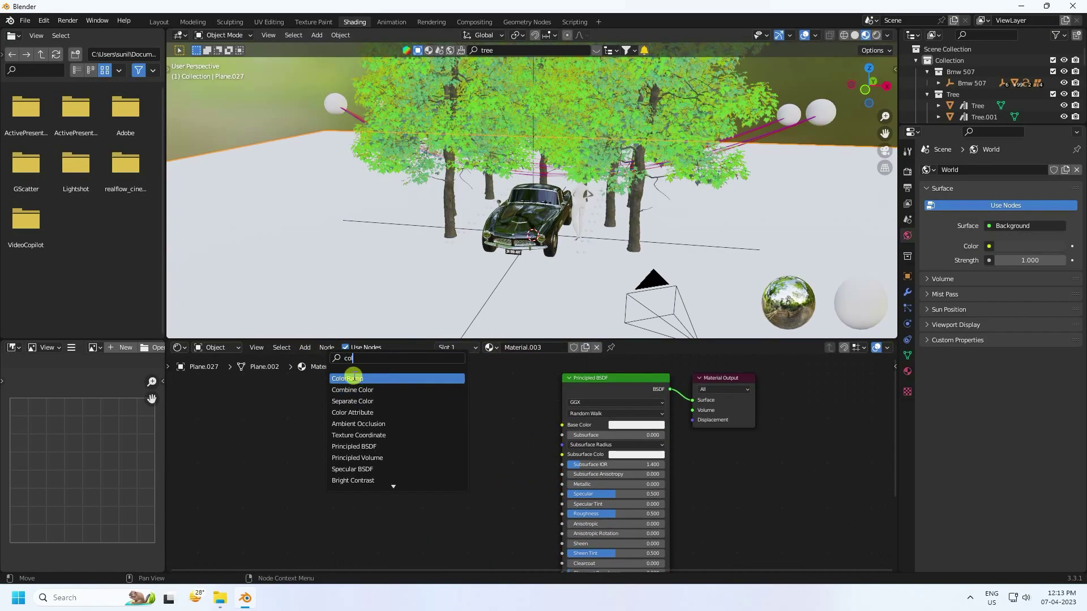
left_click(352, 377)
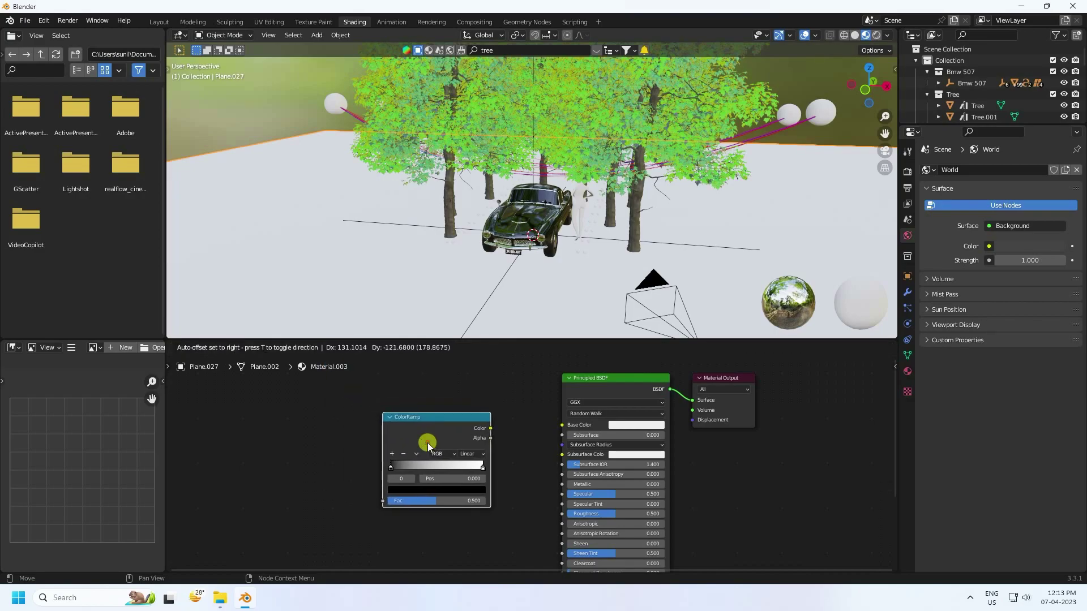
left_click(427, 442)
Step: Add a Noise Texture node before the ColorRamp in the ground material
left_click(305, 347)
left_click(318, 361)
type("n")
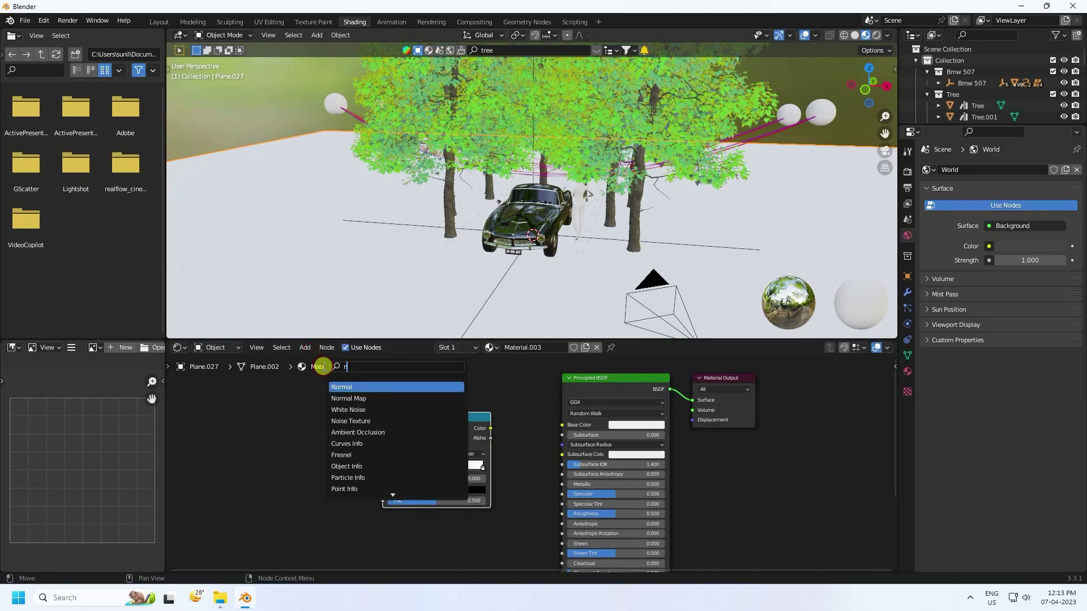
type("oi")
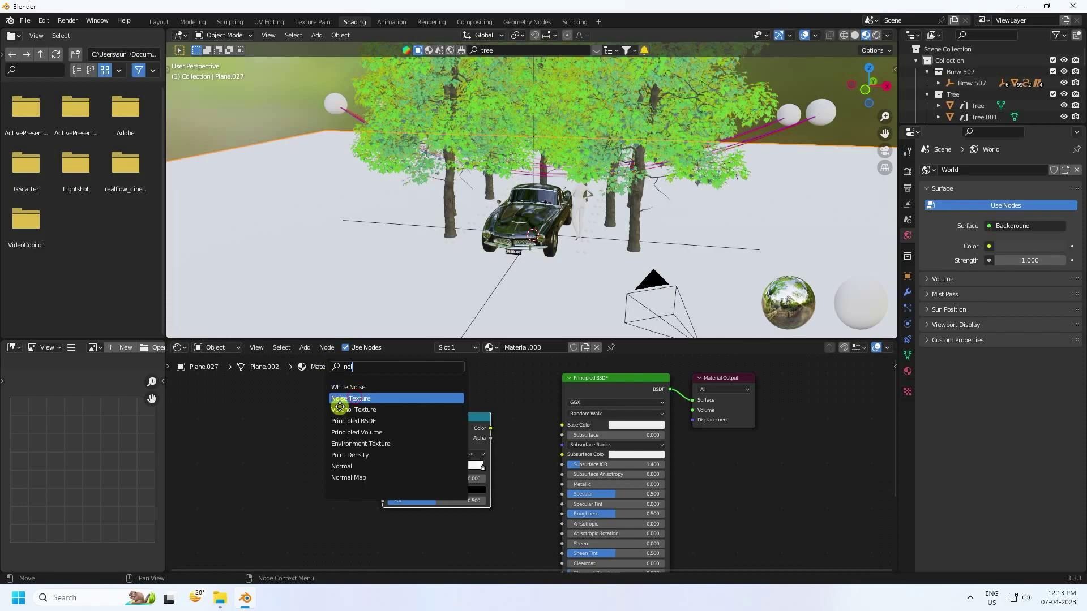
left_click(339, 398)
left_click(306, 421)
Step: Connect the ColorRamp's Color to the Principled BSDF's Roughness and the Noise Texture's Fac to the ColorRamp's Fac
scroll(453, 433, "up", 4)
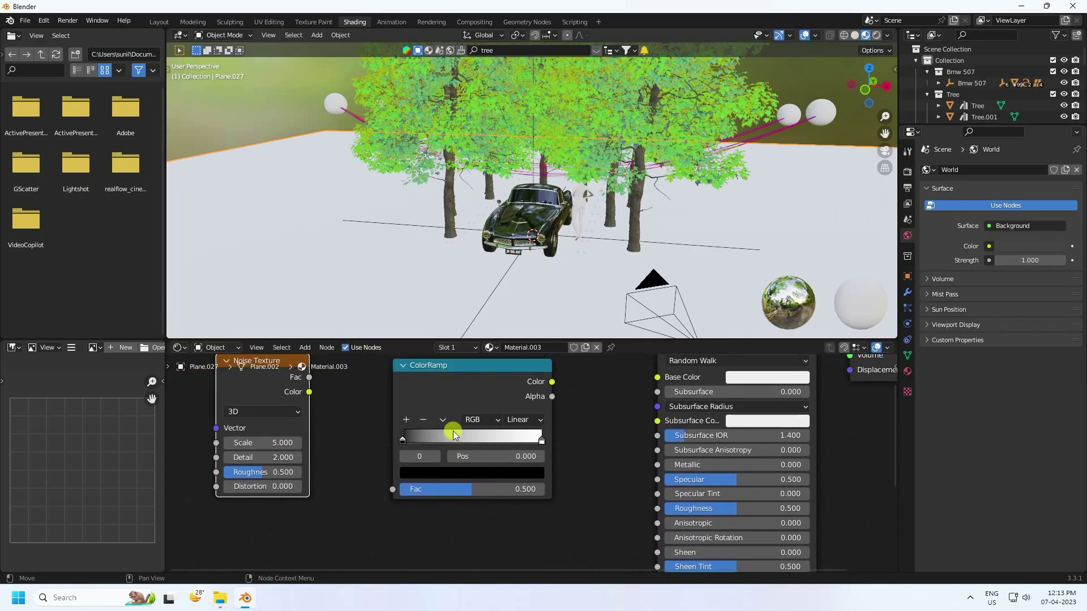
left_click(466, 369)
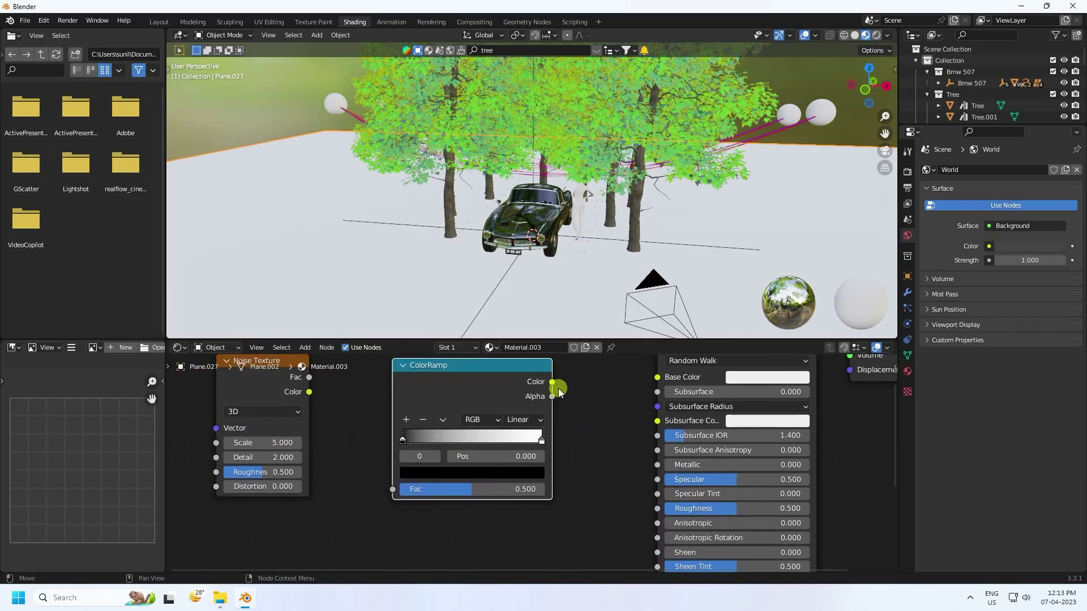
left_click_drag(552, 383, 657, 508)
left_click_drag(314, 382, 369, 491)
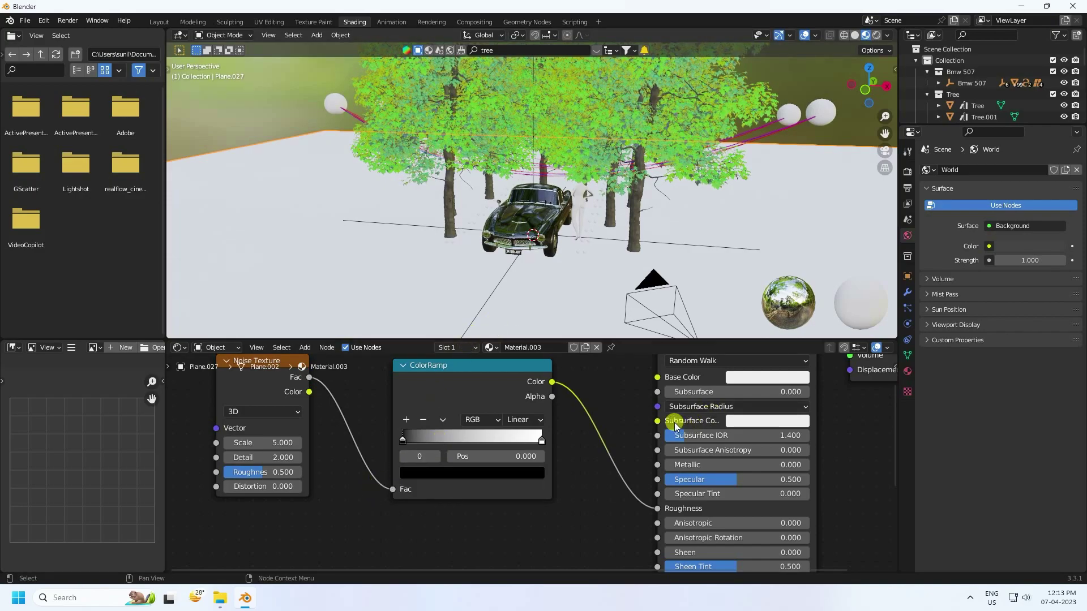
Step: Make the ground's Base Color black and narrow the ColorRamp to a white-to-black transition with the black stop at 0.527
left_click(756, 377)
left_click_drag(838, 261, 832, 295)
mouse_move(405, 438)
left_mouse_down()
mouse_move(486, 444)
mouse_move(452, 446)
left_mouse_up()
left_click(475, 440)
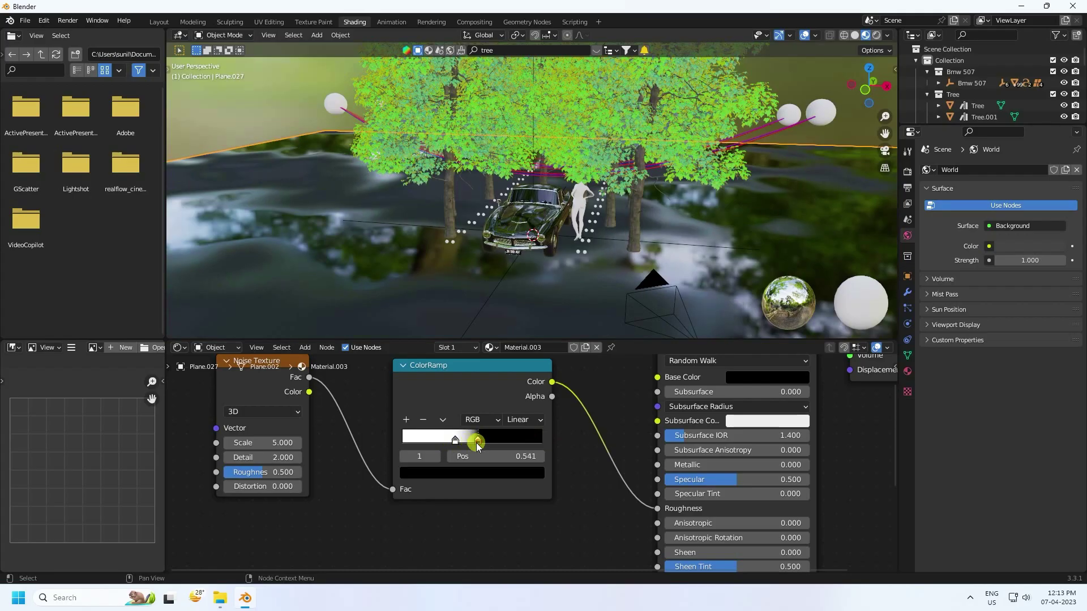
key("alt+Tab")
left_click(245, 598)
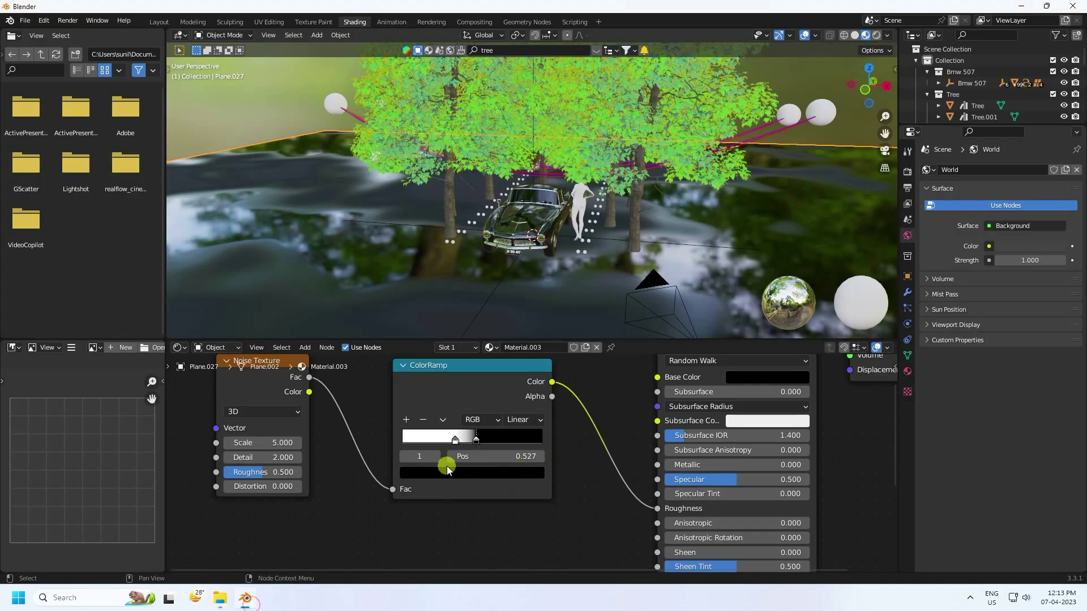
Step: Set the Noise Texture's Detail to 15 and its Scale to 30
left_click(267, 458)
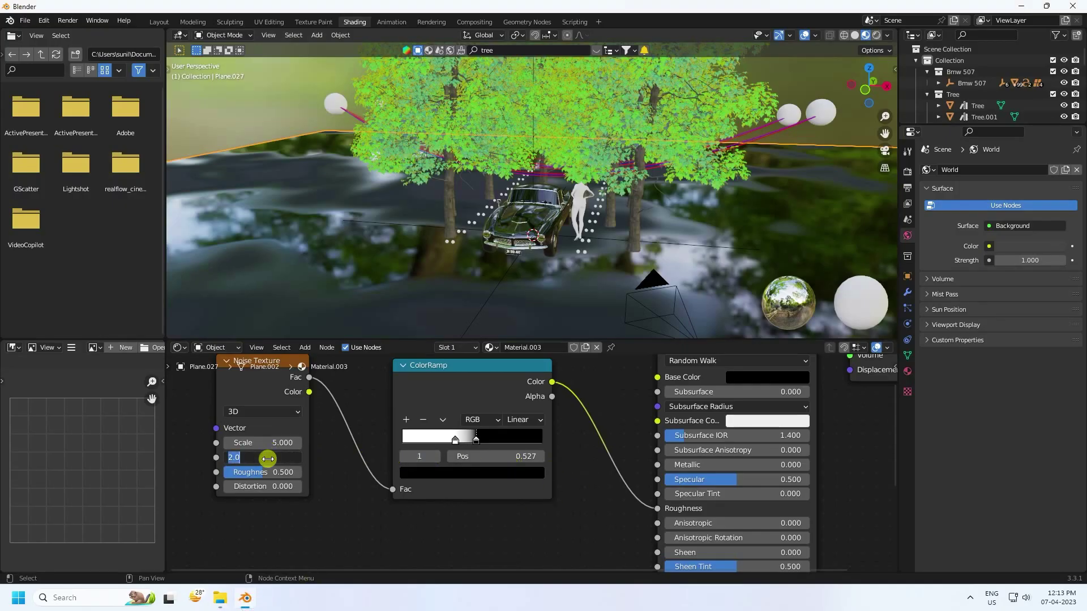
type("15")
key("Return")
mouse_move(262, 442)
left_mouse_down()
mouse_move(401, 424)
mouse_move(257, 442)
left_mouse_up()
left_click(257, 443)
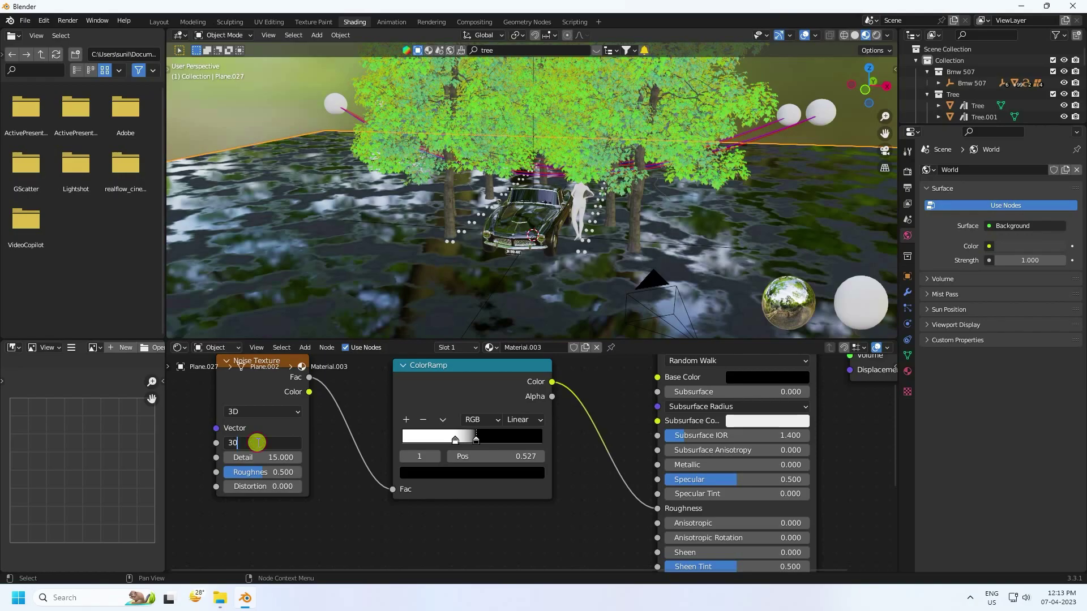
type("30")
key("Return")
Step: Duplicate the ColorRamp node and place the copy below the original
middle_click_drag(505, 233, 515, 258)
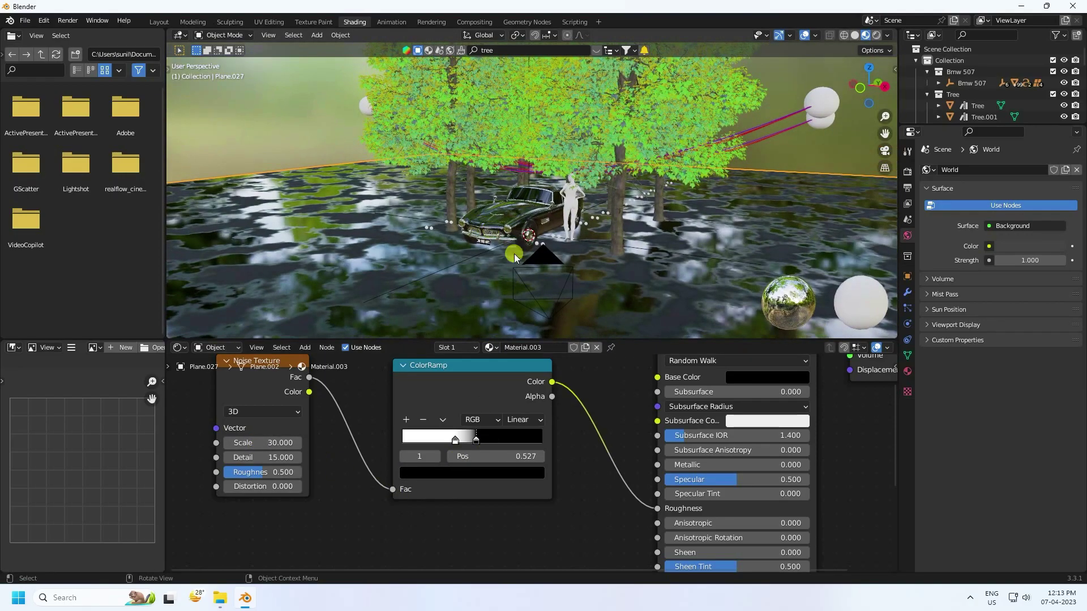
scroll(515, 258, "up", 3)
middle_click_drag(577, 291, 607, 199)
scroll(444, 459, "down", 2)
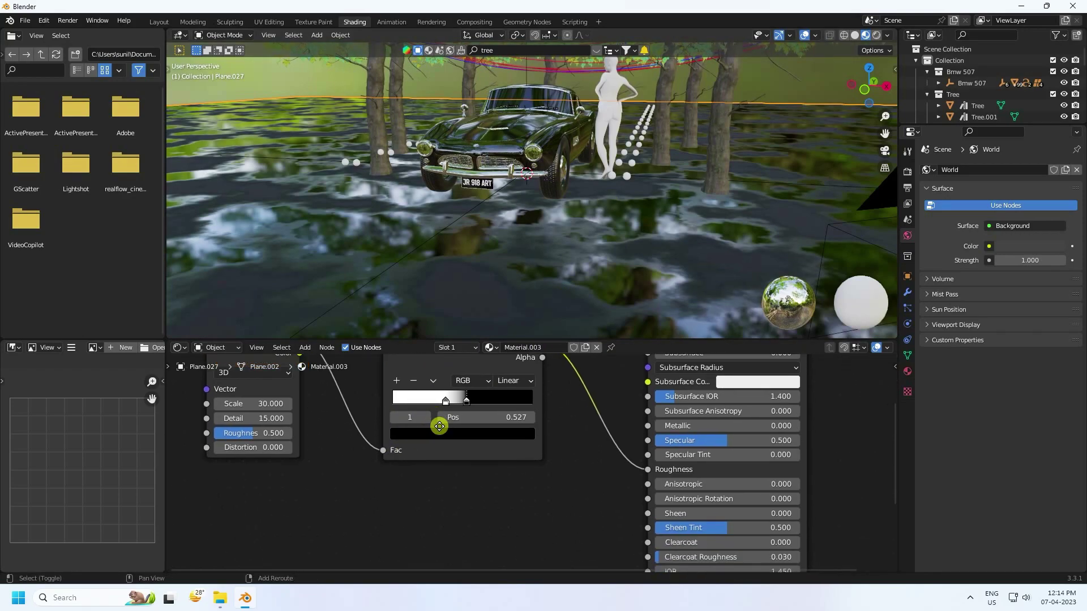
scroll(415, 405, "down", 1)
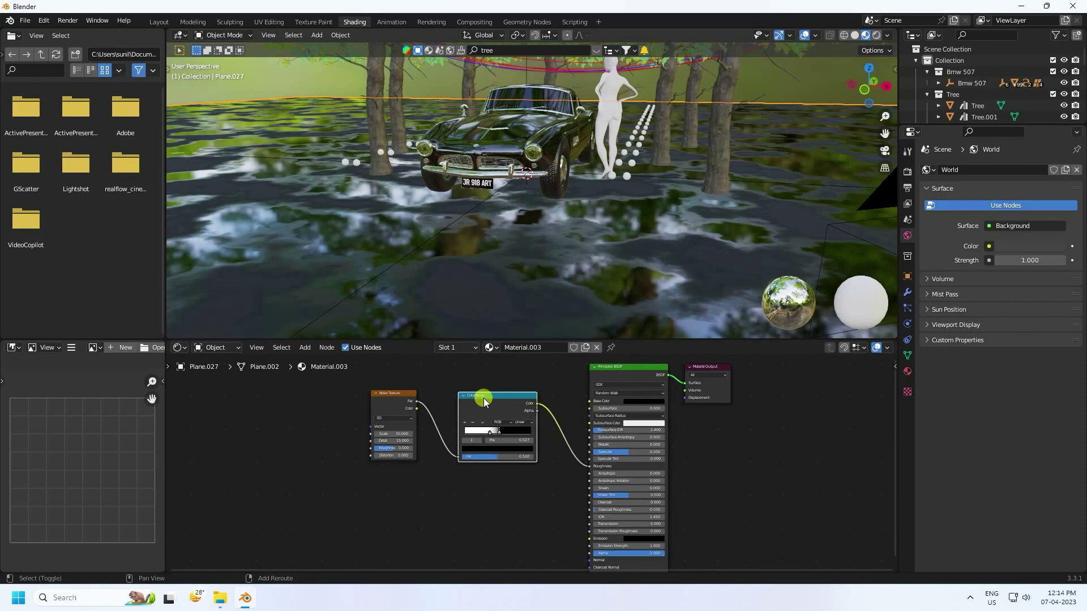
key("shift+d")
left_click(455, 491)
Step: Add a Bump node and connect its Normal output to the Principled BSDF's Normal input
middle_click_drag(550, 451, 516, 372)
scroll(510, 391, "up", 2)
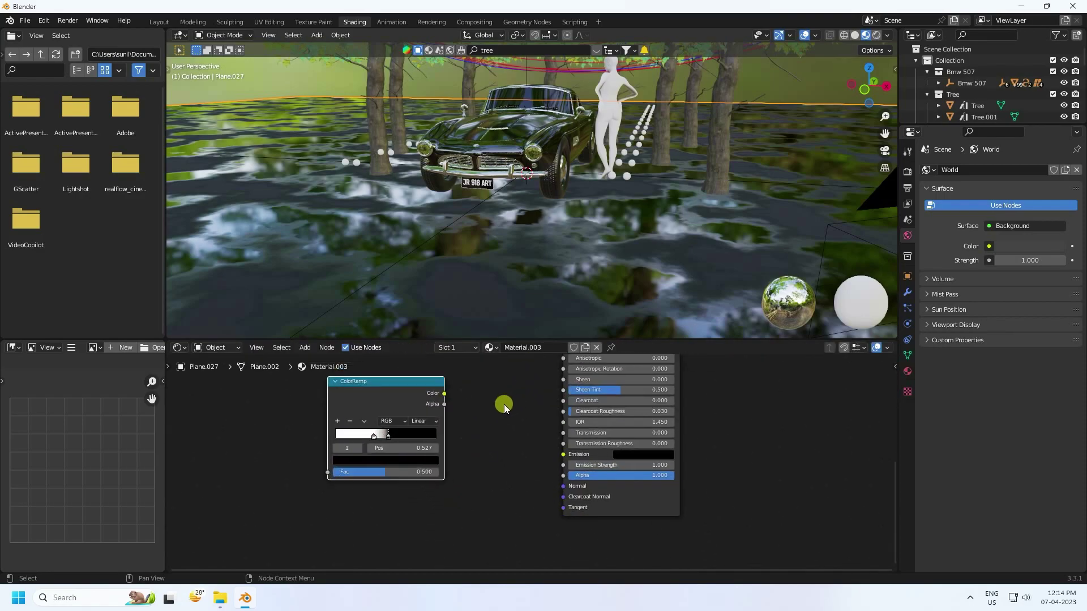
left_click(305, 347)
left_click(326, 360)
type("bump")
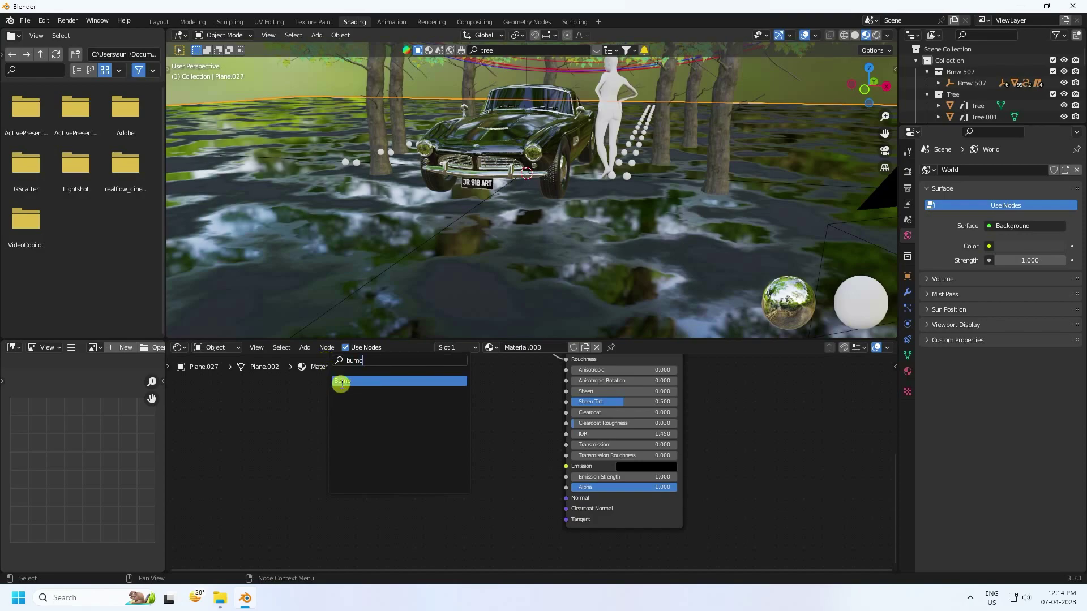
left_click(347, 377)
left_click(514, 427)
scroll(538, 444, "up", 2)
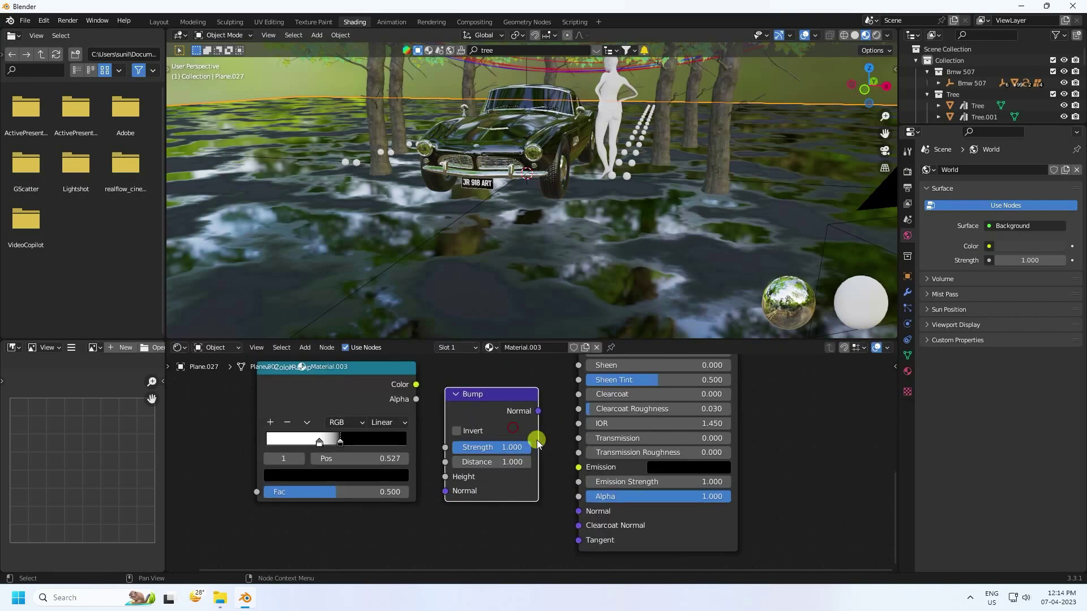
left_click_drag(540, 415, 575, 512)
Step: Connect the duplicated ColorRamp's Color to the Bump Height and the Noise Texture's Fac to that ramp's Fac
left_click(312, 371)
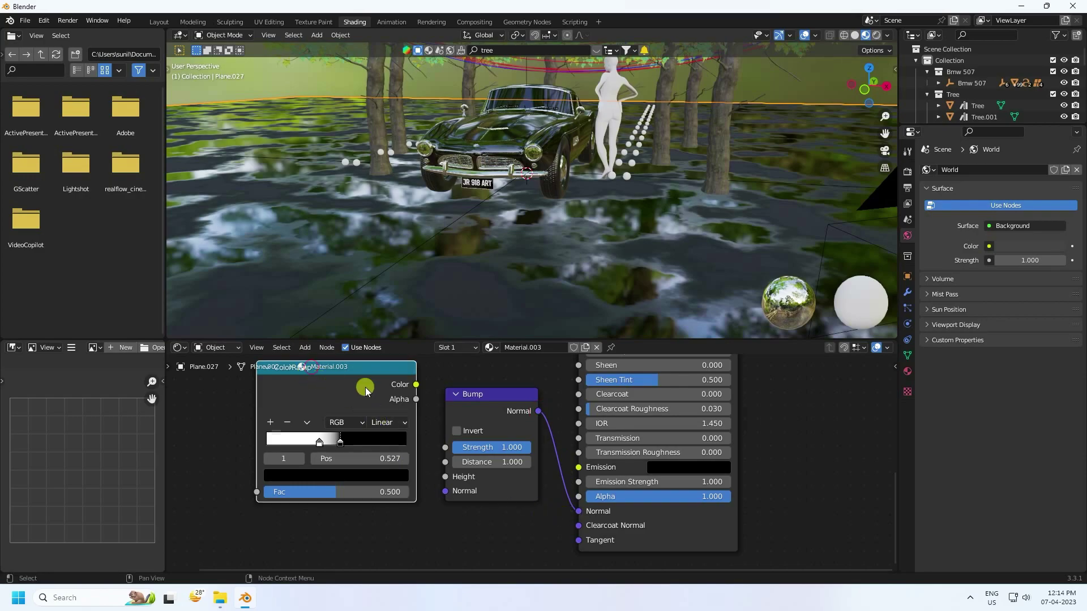
left_click_drag(416, 384, 446, 481)
left_click_drag(447, 391, 450, 391)
middle_click_drag(450, 391, 607, 458)
scroll(410, 426, "down", 2)
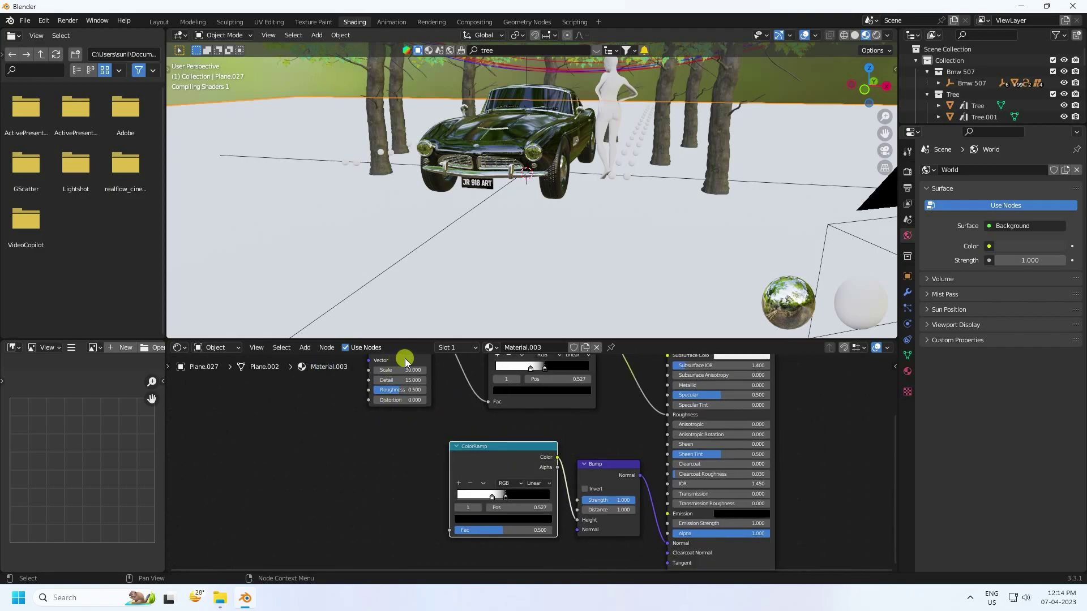
left_click_drag(376, 357, 358, 423)
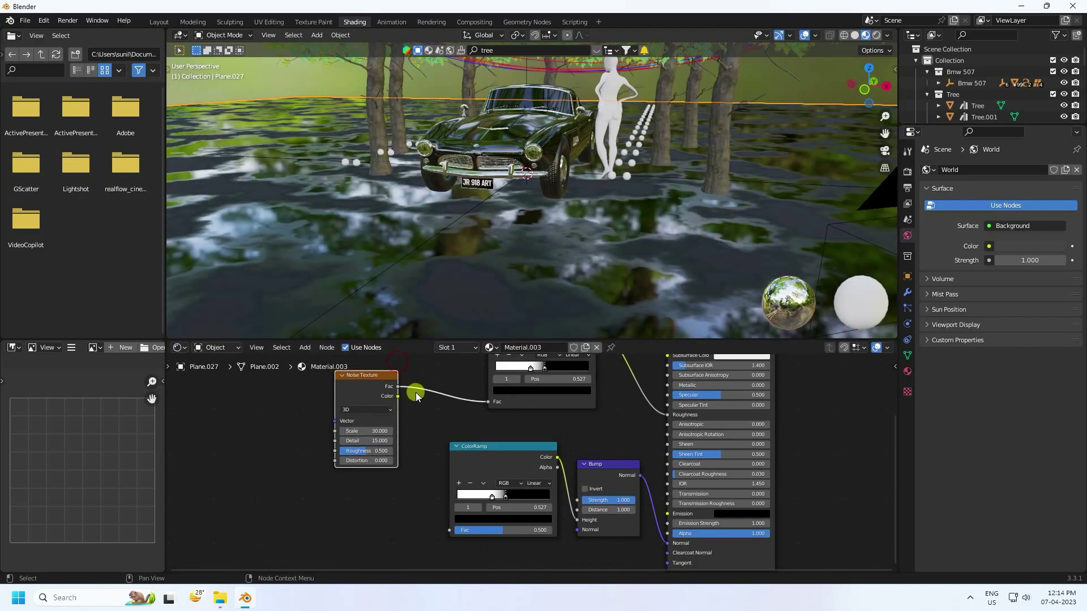
left_click_drag(399, 391, 450, 530)
Step: Widen the gradient of the ColorRamp feeding the Bump node, moving its white stop to position 0.277
scroll(510, 280, "up", 5)
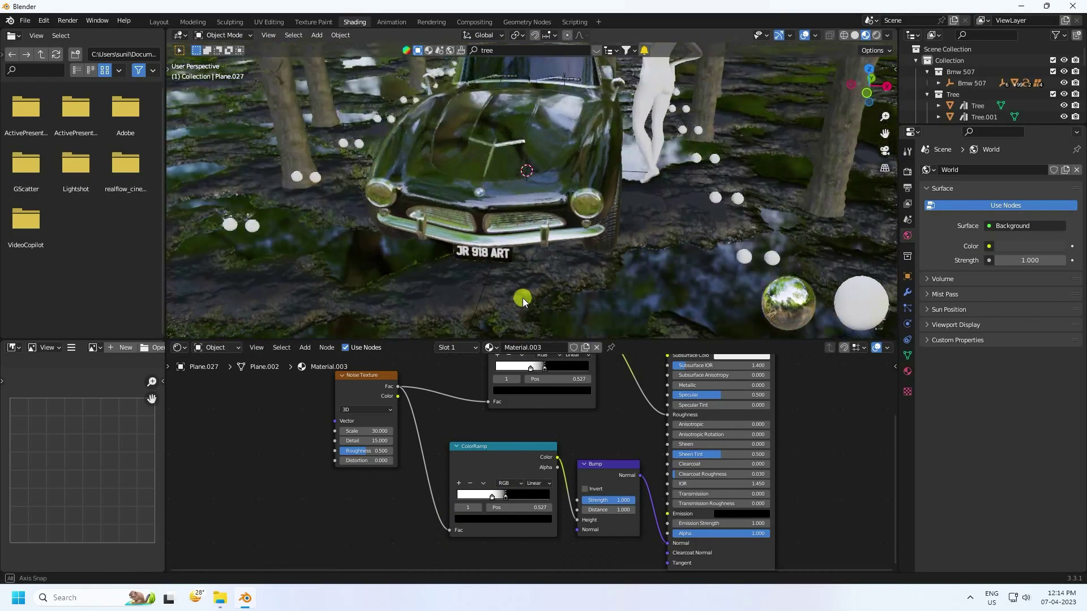
scroll(515, 272, "up", 3)
middle_click_drag(572, 263, 492, 266)
scroll(515, 453, "up", 2)
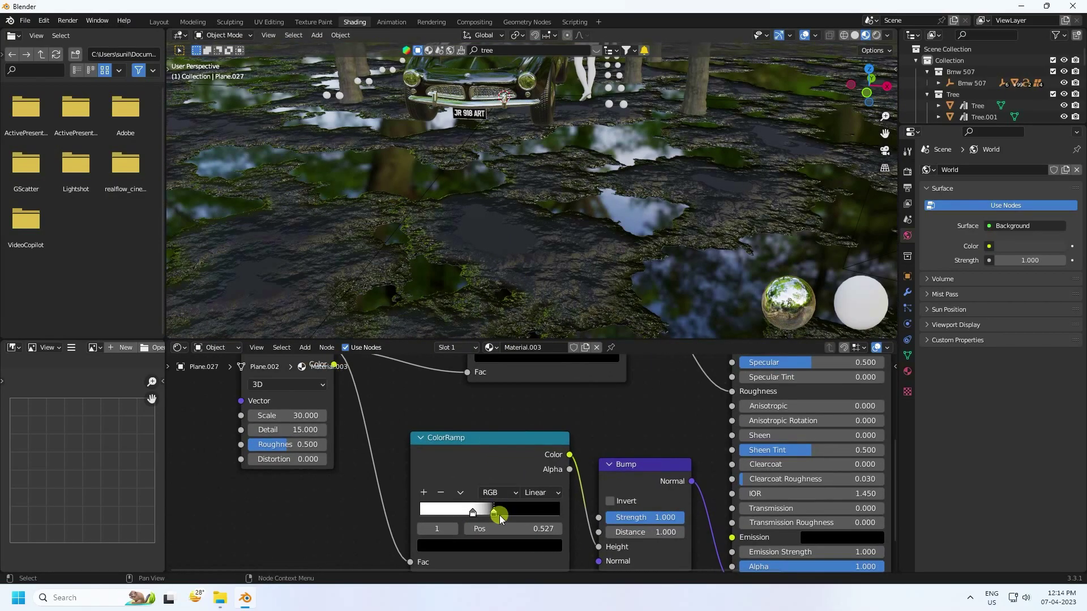
left_click_drag(494, 515, 463, 523)
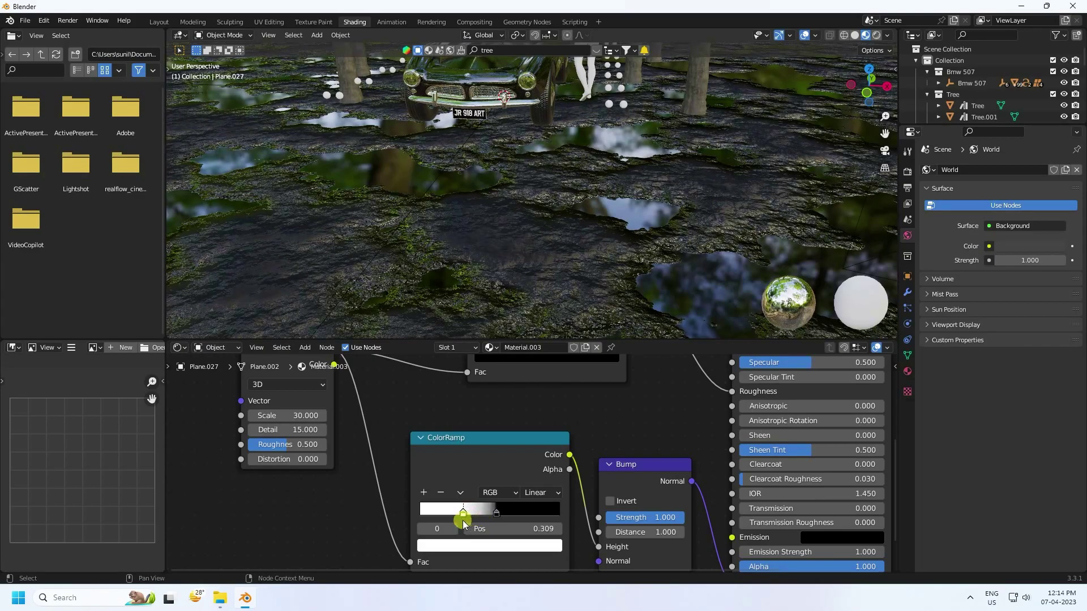
Step: Create a new material for the sphere row nearest the car on the female figure's side and set its surface to Emission
middle_click_drag(504, 151, 536, 253)
scroll(536, 254, "up", 5)
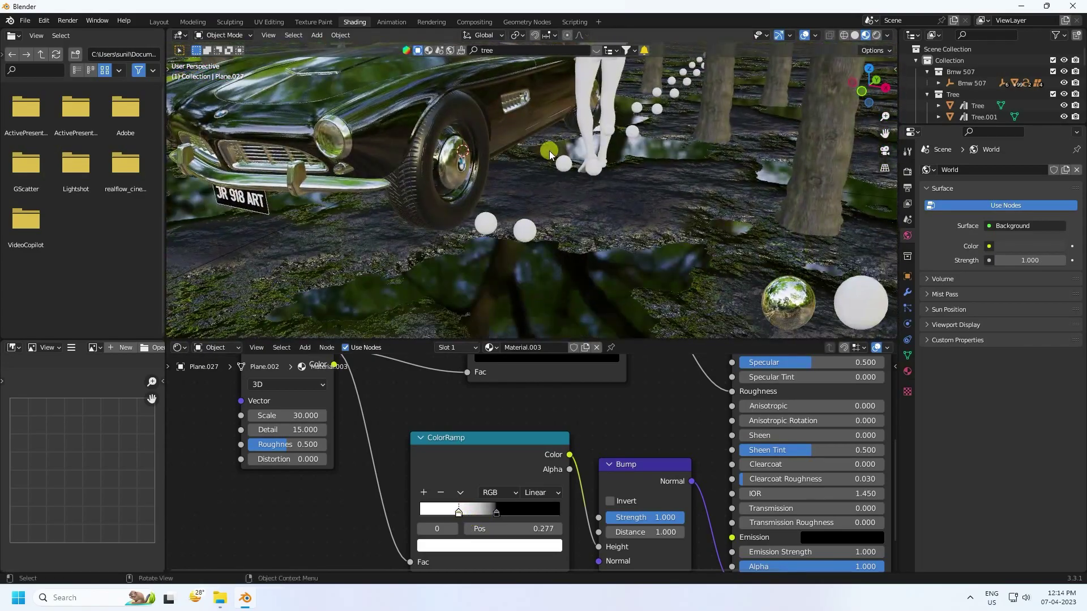
left_click(484, 221)
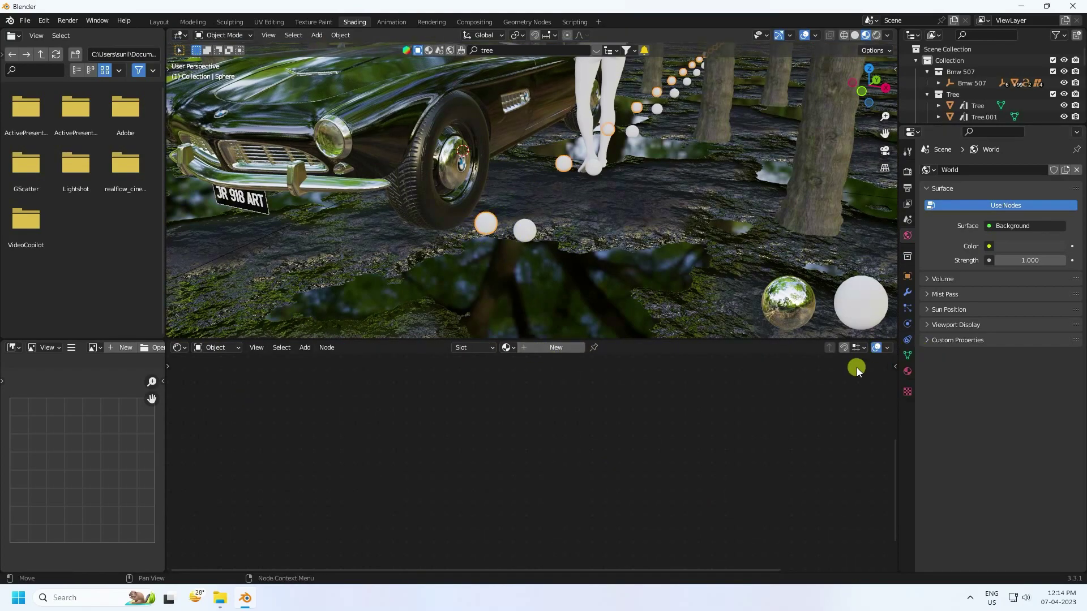
left_click(908, 371)
left_click(967, 218)
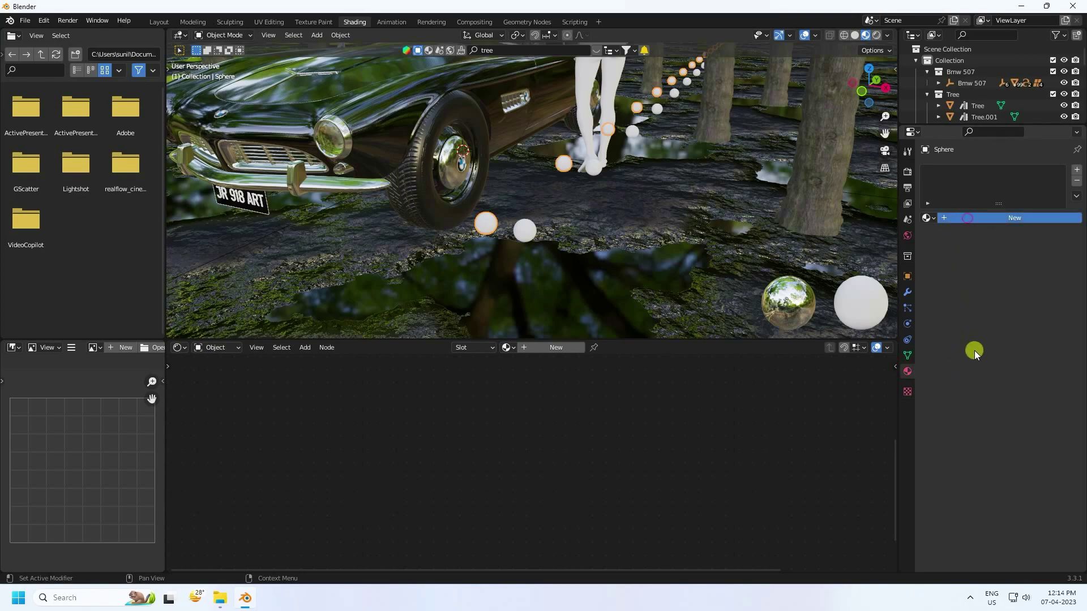
left_click(1002, 292)
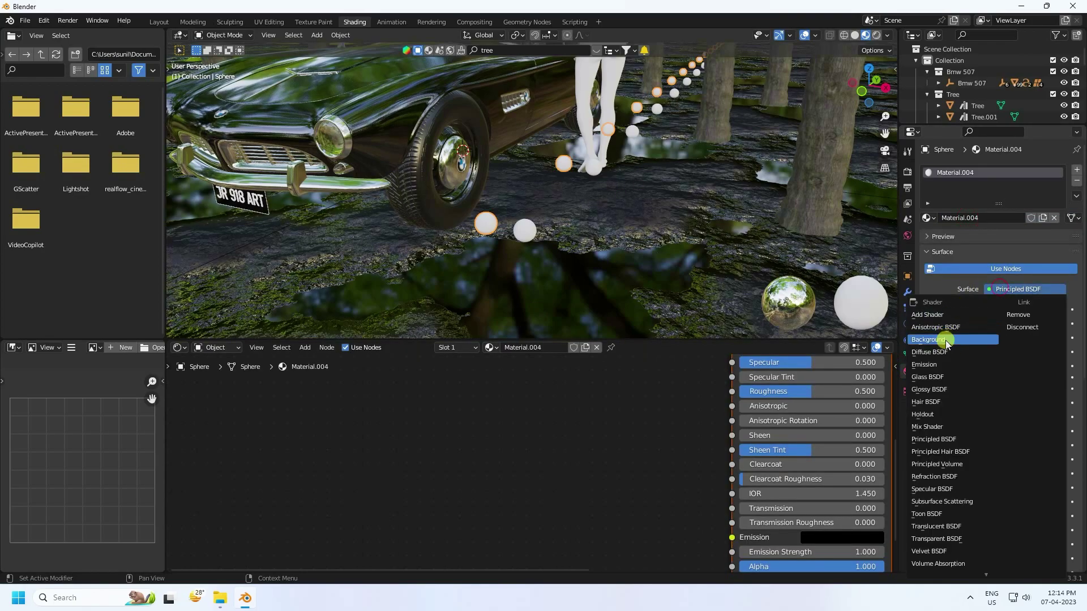
left_click(933, 365)
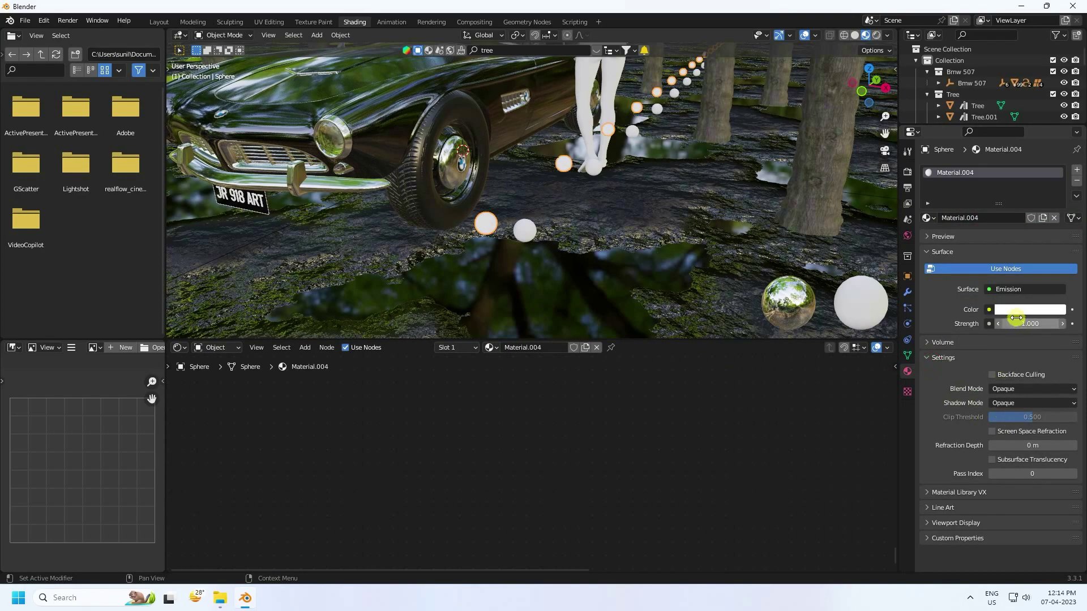
Step: Set the emission color to hue 0.024 and saturation 1, the strength to 100, and rename the material GLOW
left_click(1013, 311)
left_click(991, 258)
type("0.02")
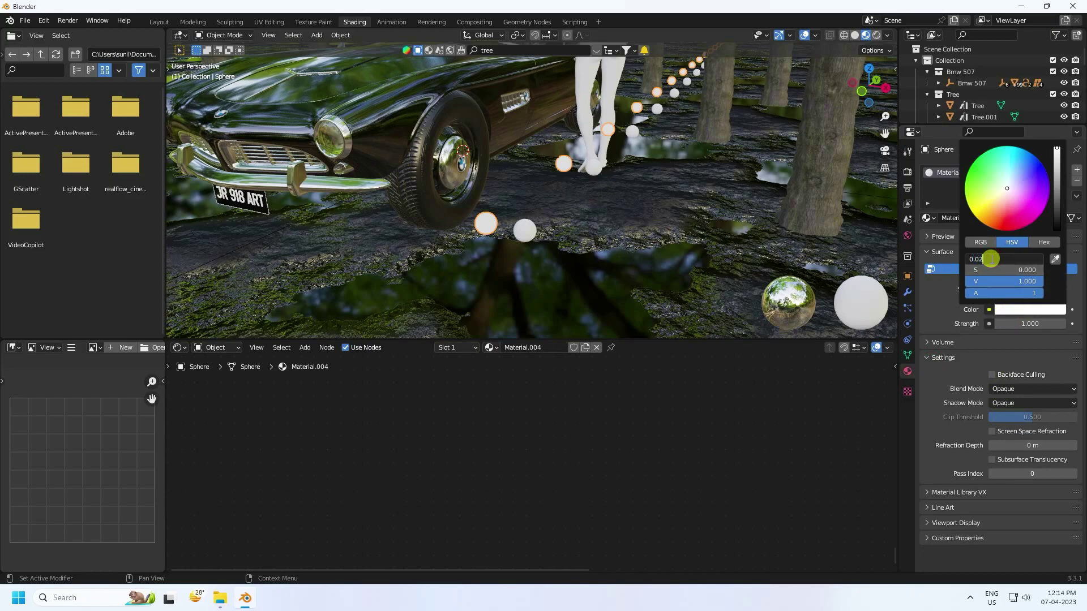
type("4")
left_click(984, 270)
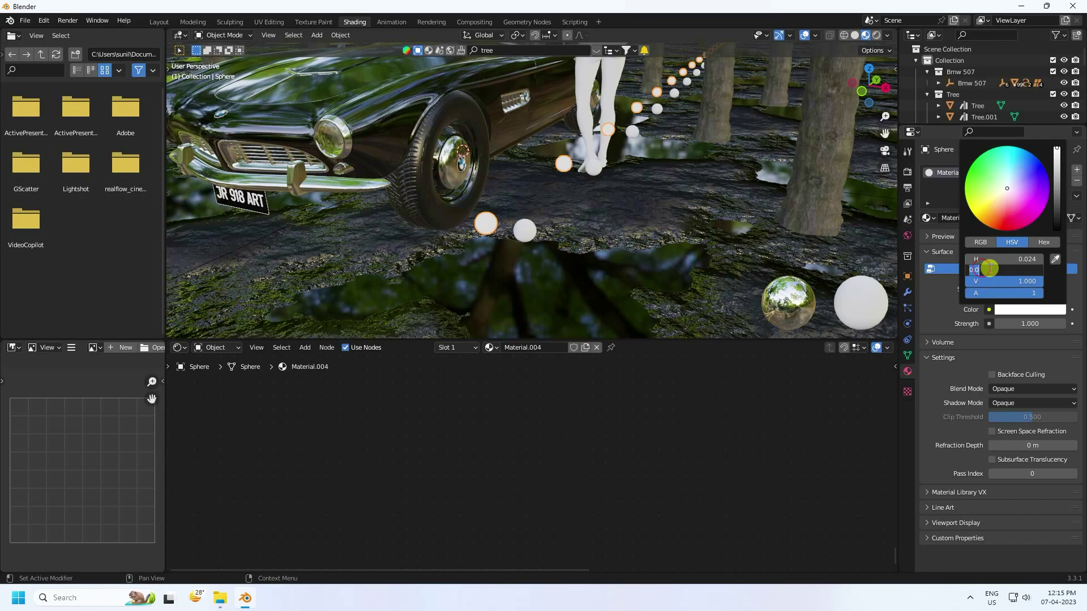
type("1")
key("Return")
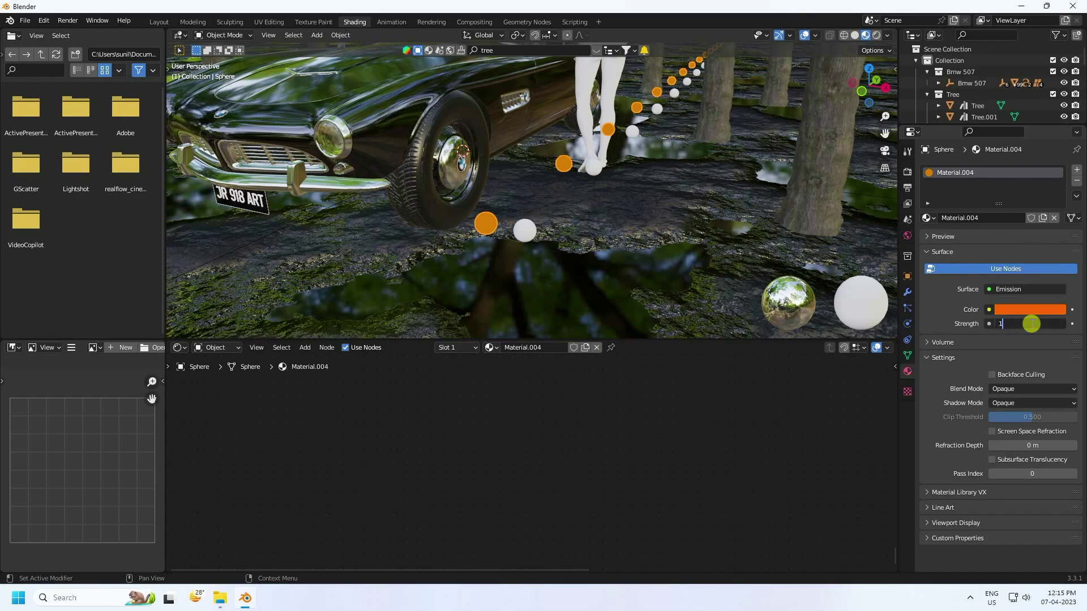
key("Return")
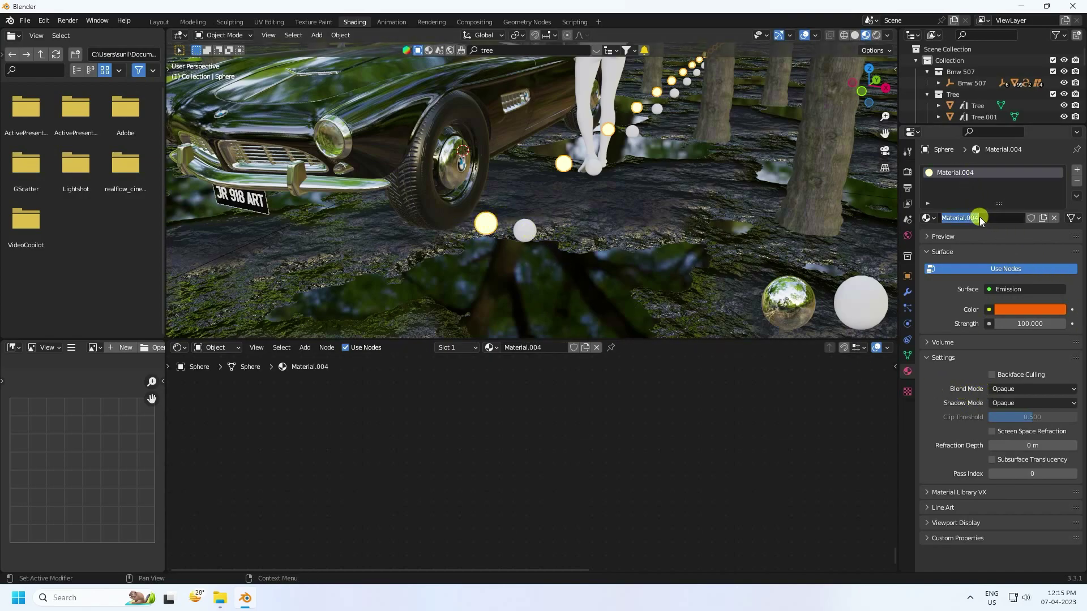
key("Return")
Step: Assign the existing GLOW material to the second sphere row on the female figure's side of the car
left_click(525, 233)
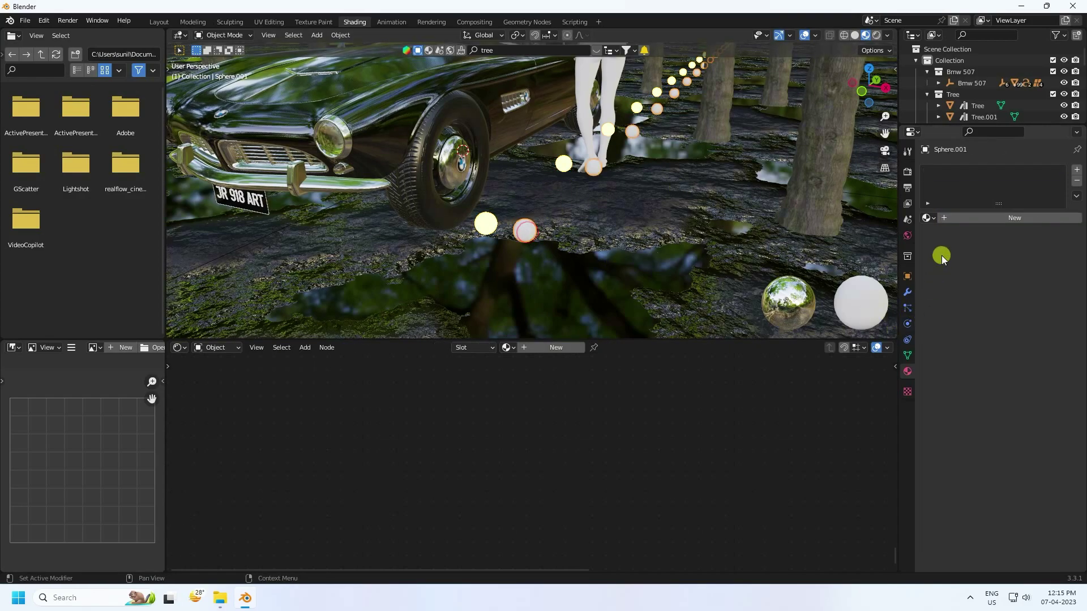
left_click(931, 220)
scroll(982, 296, "down", 3)
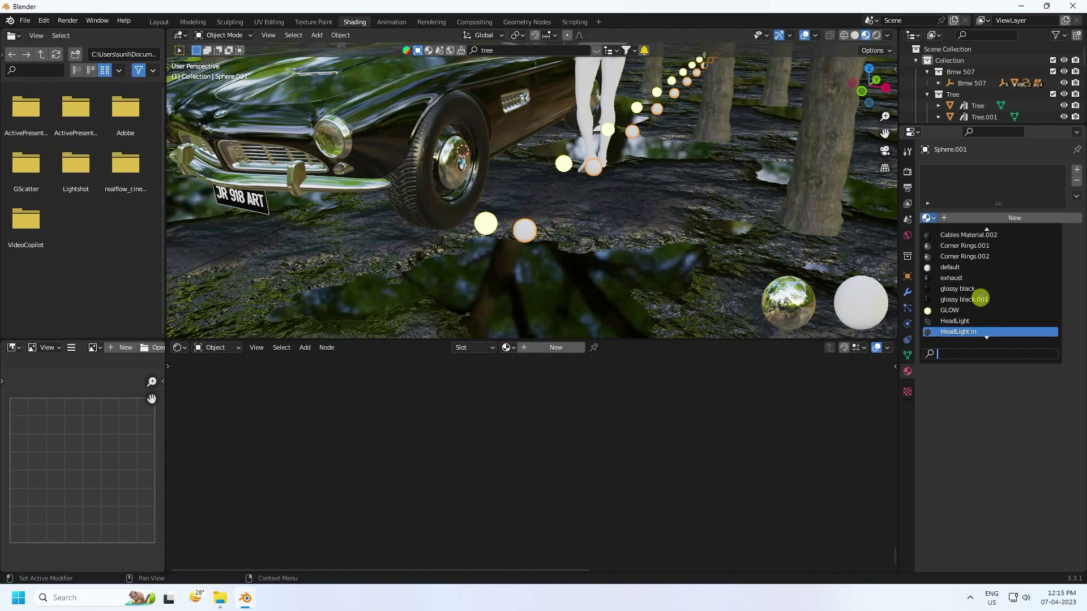
left_click(951, 311)
Step: Assign the GLOW material to both sphere rows on the opposite side of the car, one row at a time
middle_click_drag(651, 199, 464, 289)
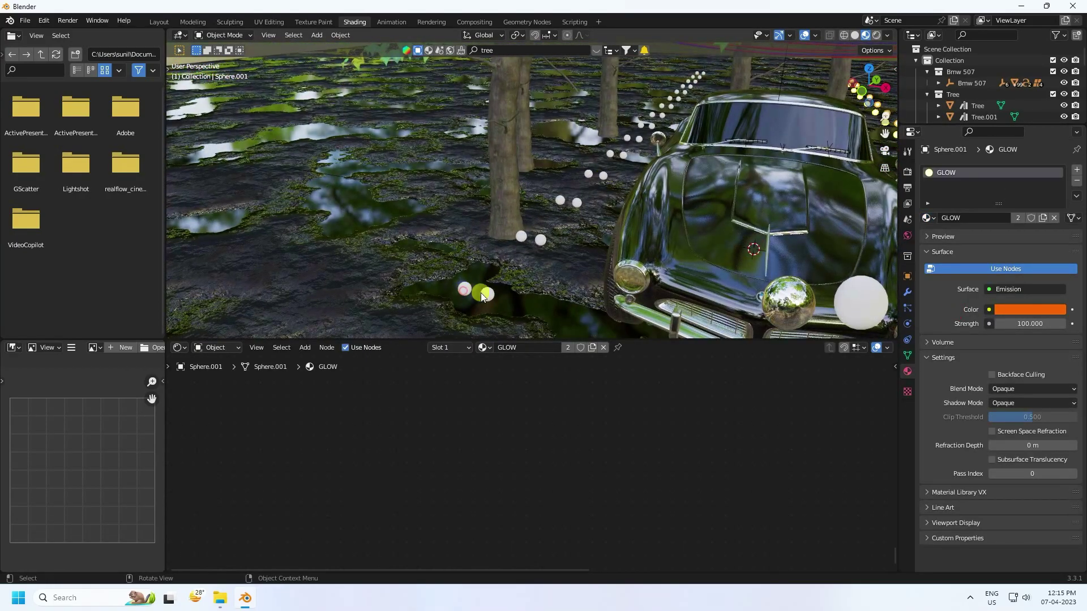
left_click(482, 297)
left_click(933, 219)
scroll(953, 320, "down", 6)
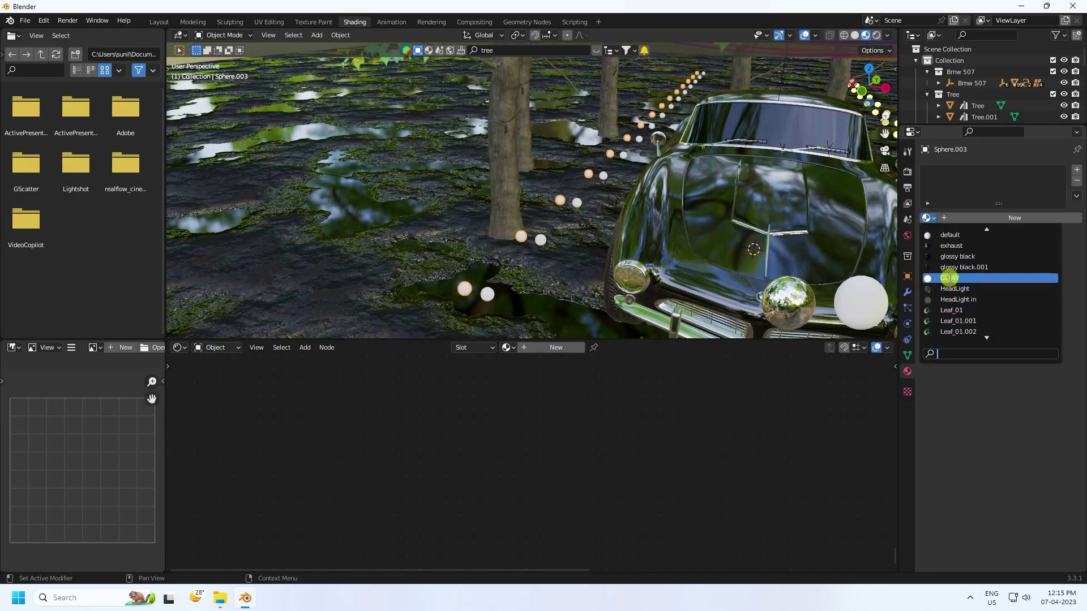
left_click(955, 288)
left_click(486, 294)
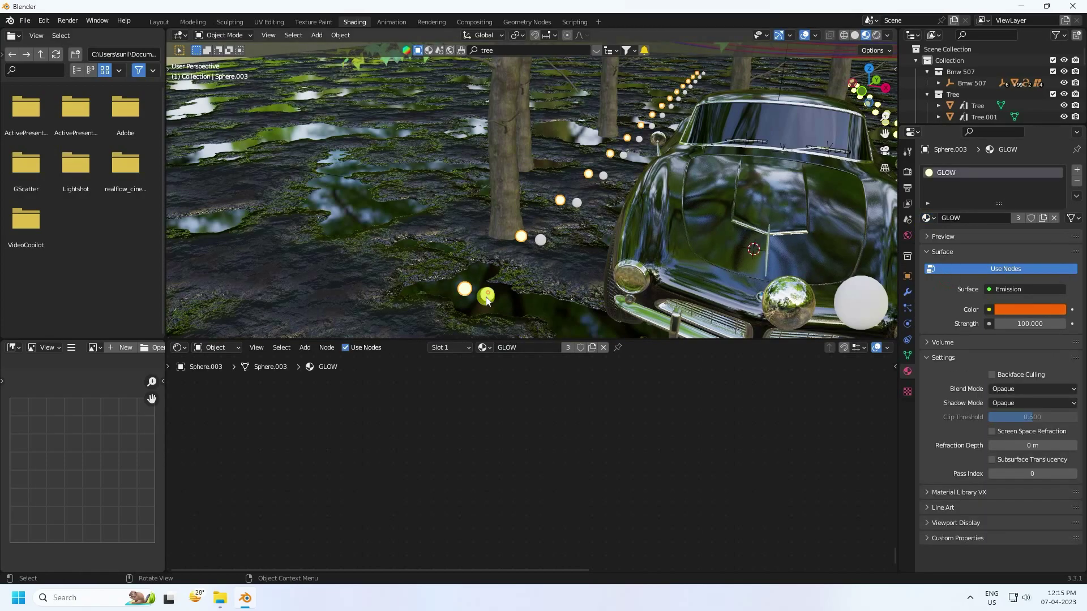
left_click(931, 220)
scroll(957, 309, "down", 3)
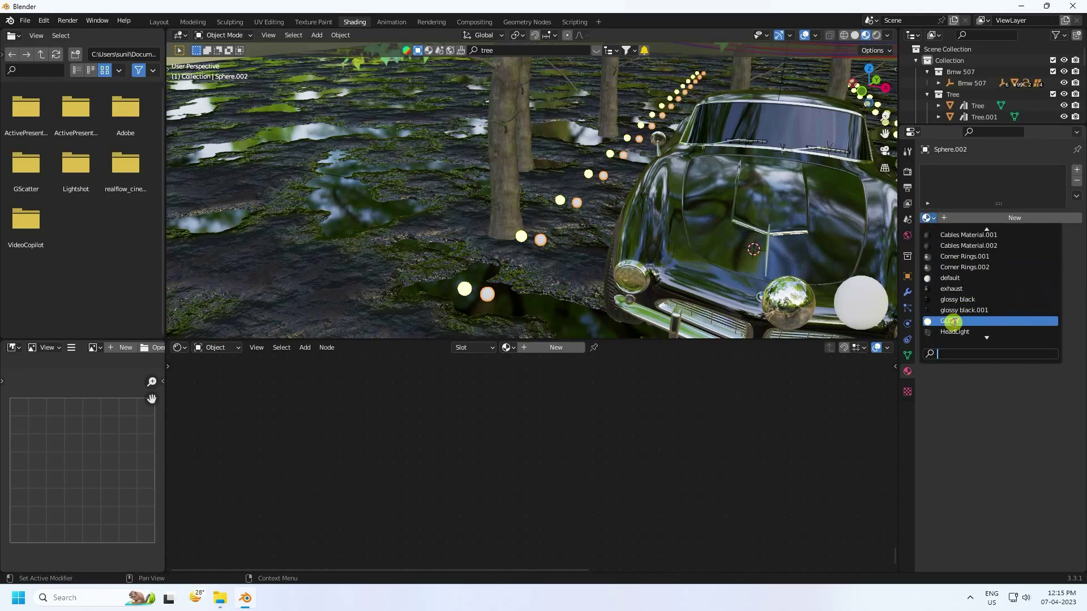
left_click(951, 322)
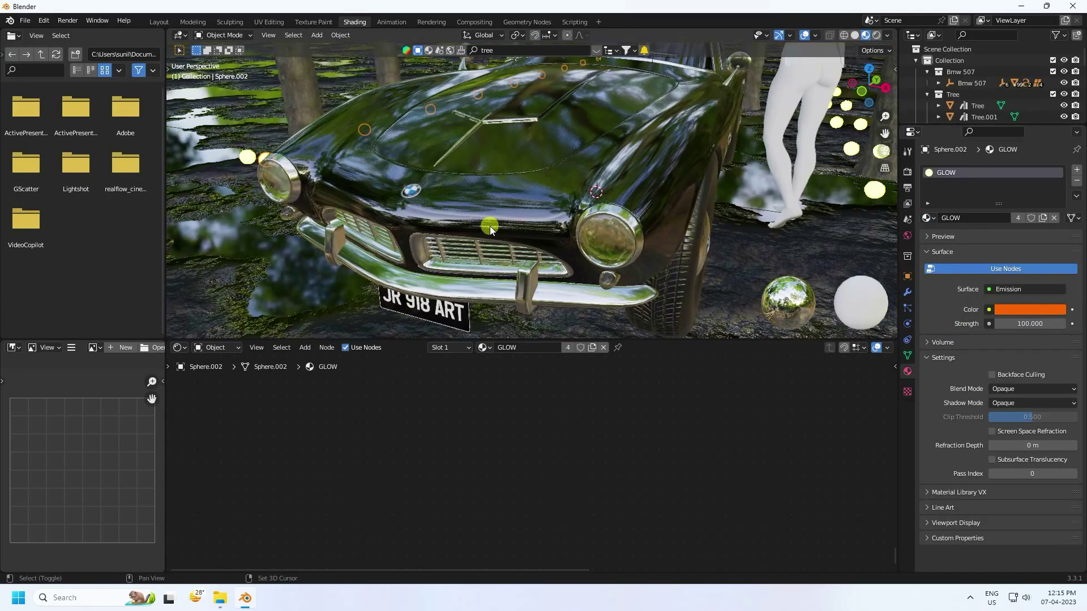
Step: Search the online material library for "light" and apply the Automotive led lights material to the car's headlight glass
middle_click_drag(490, 226, 514, 247)
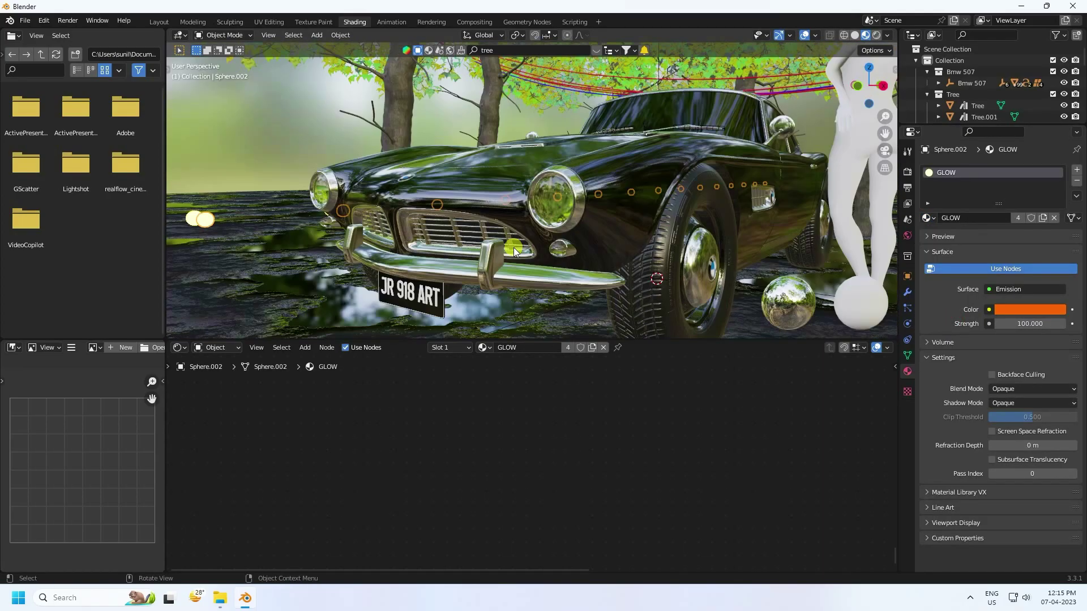
left_click(556, 209)
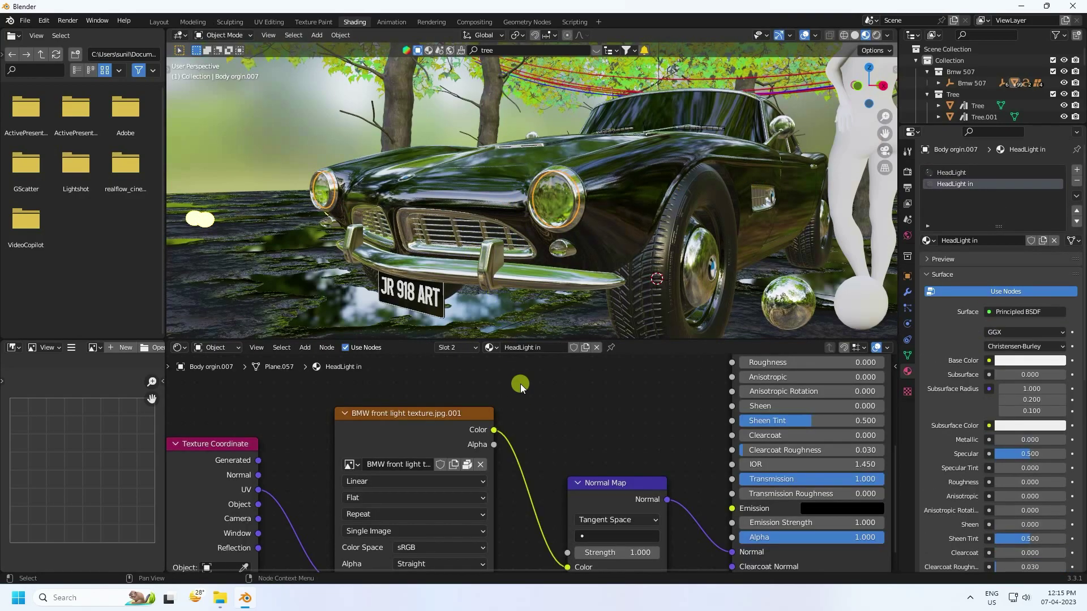
scroll(531, 461, "down", 2)
scroll(548, 196, "up", 5)
scroll(540, 172, "down", 5)
scroll(548, 187, "up", 2)
left_click(429, 50)
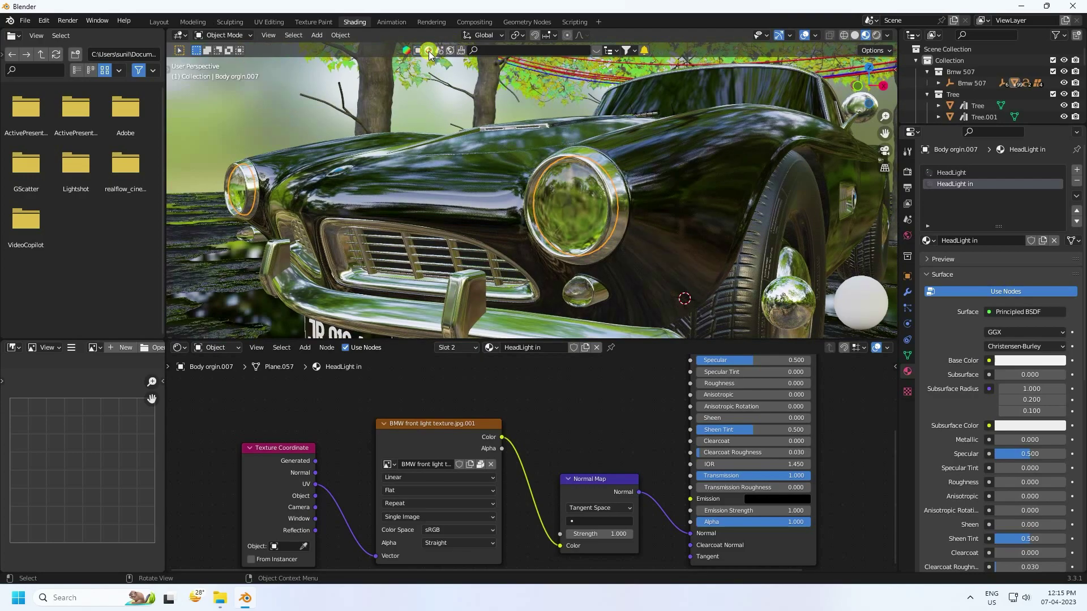
type("light")
mouse_move(434, 136)
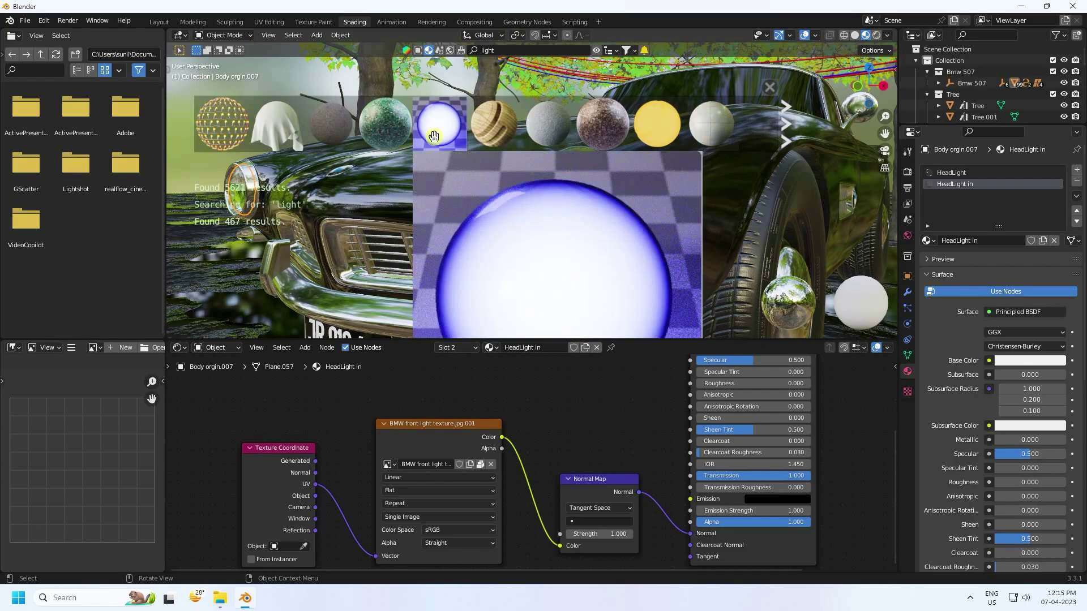
left_click_drag(447, 134, 565, 191)
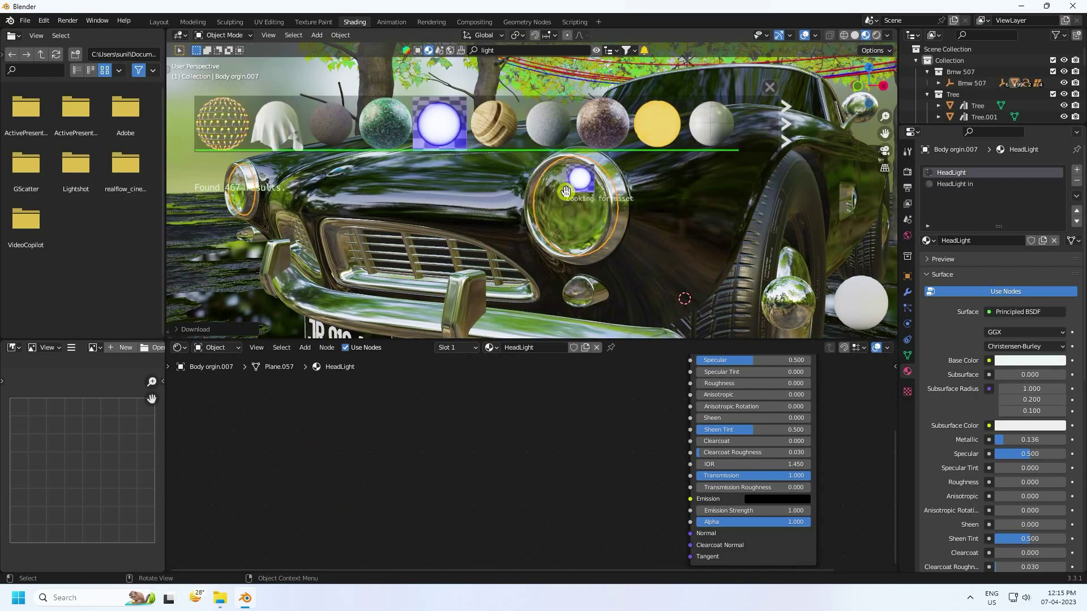
Step: Remove the default material from the female figure and create a new material for it
middle_click_drag(556, 194, 630, 263)
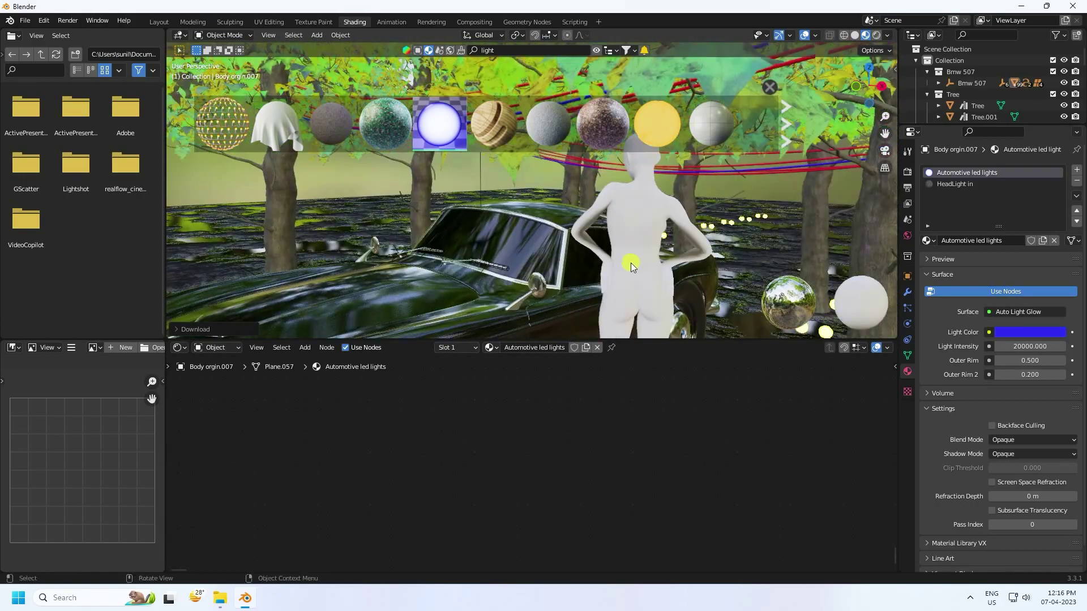
left_click(636, 272)
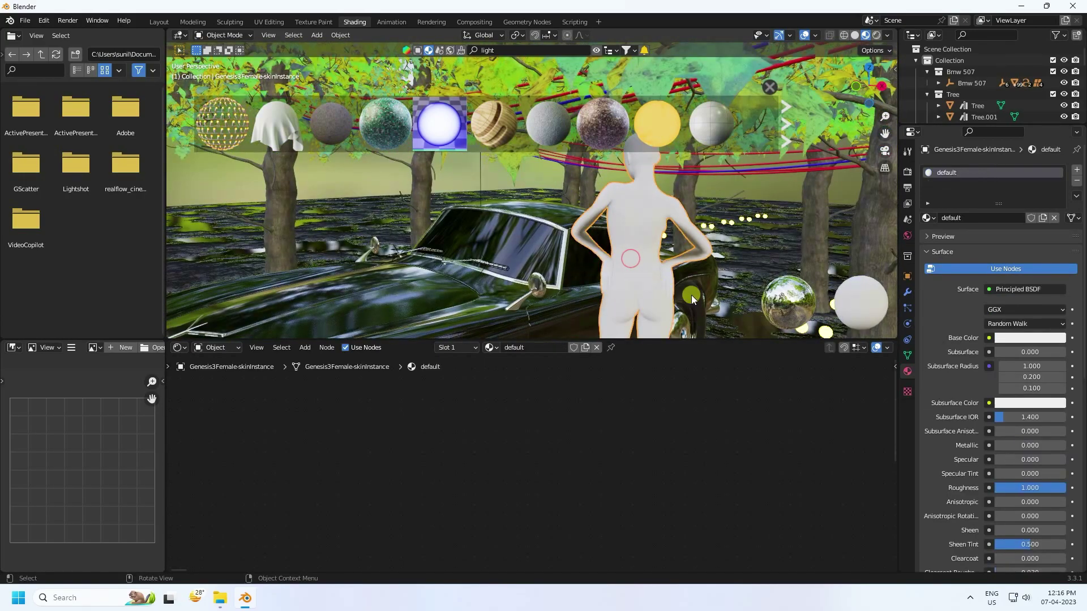
left_click(1062, 221)
left_click(963, 218)
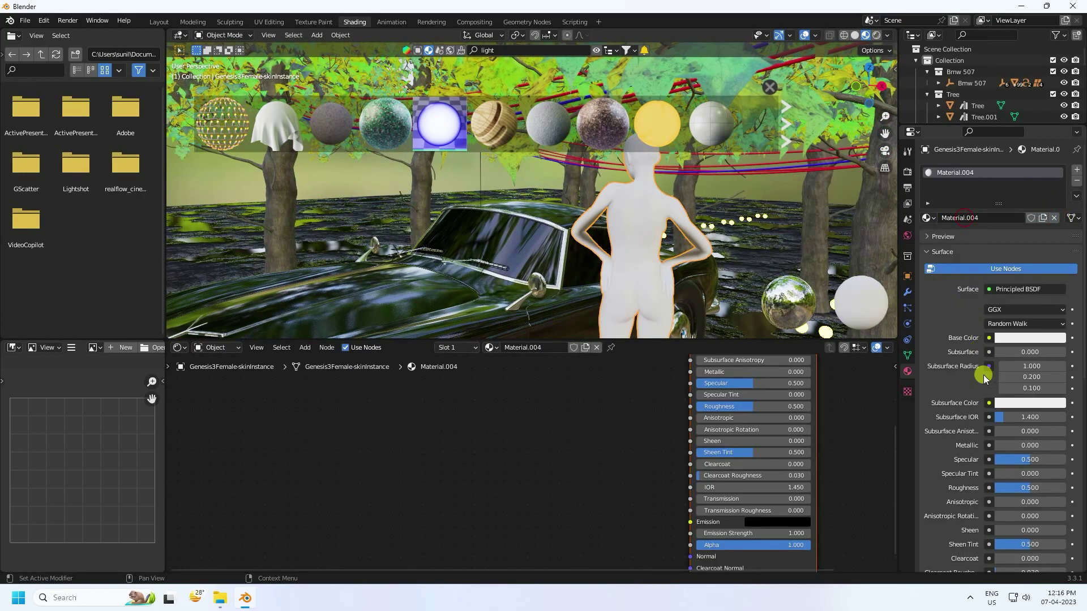
Step: Set the female figure's material to Metallic 0.5 and Roughness 0.25
middle_click_drag(800, 413, 582, 476)
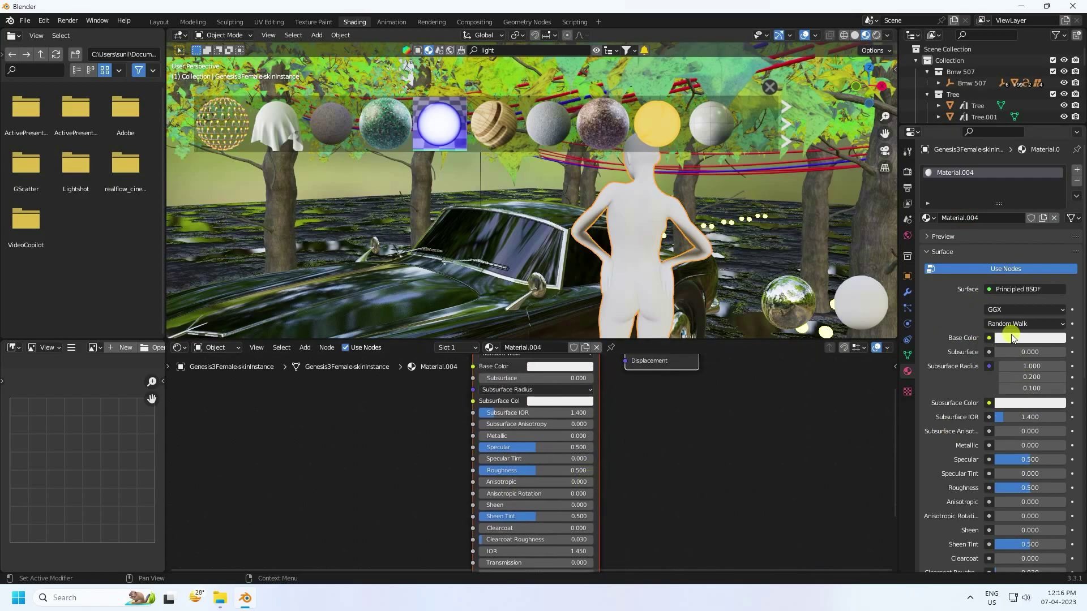
scroll(962, 406, "down", 4)
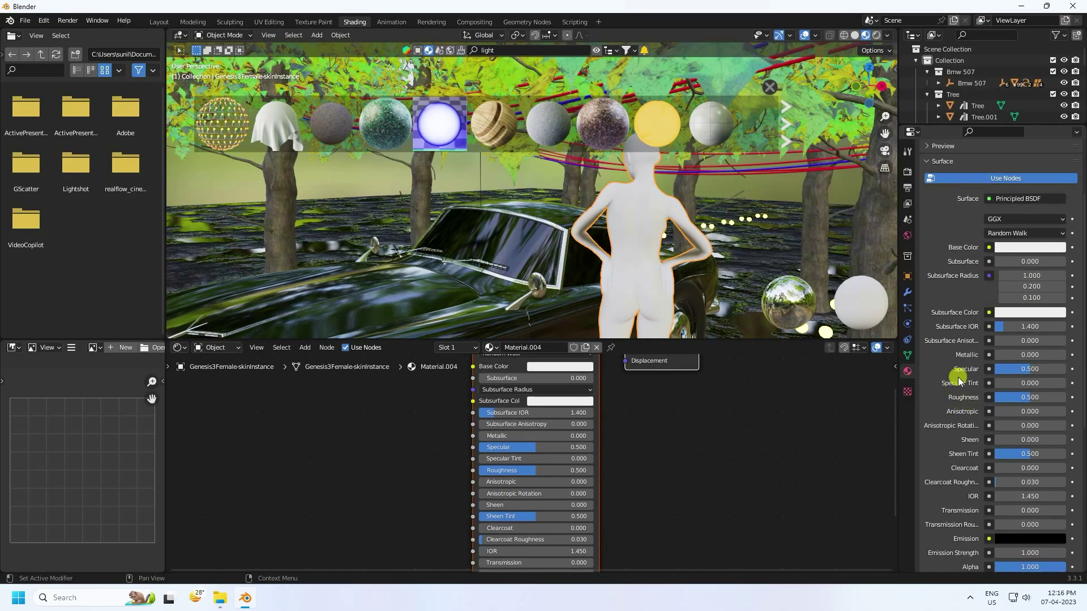
type("0.5")
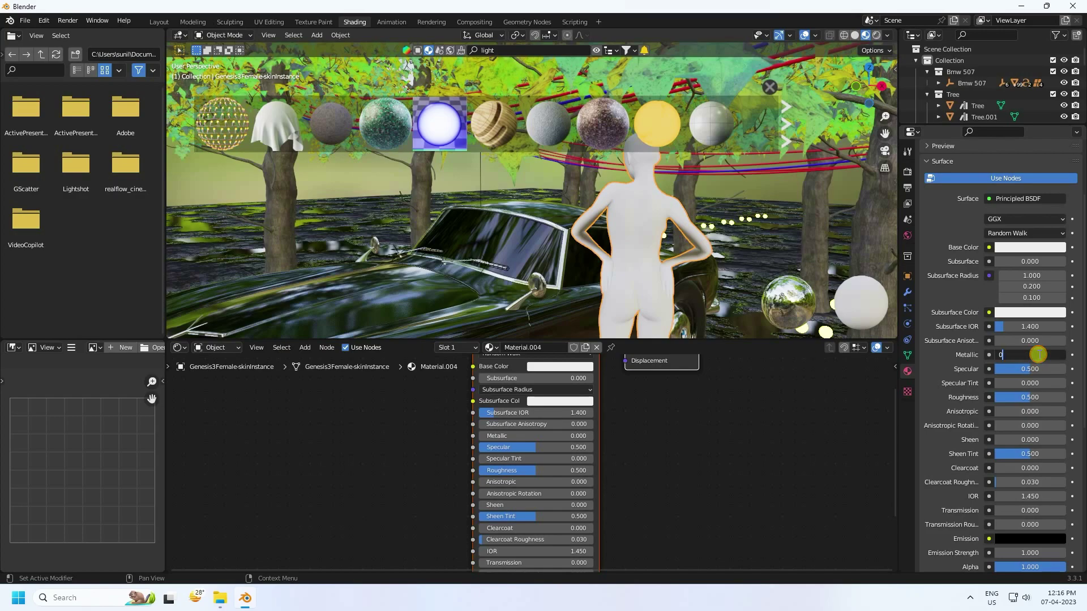
key("Return")
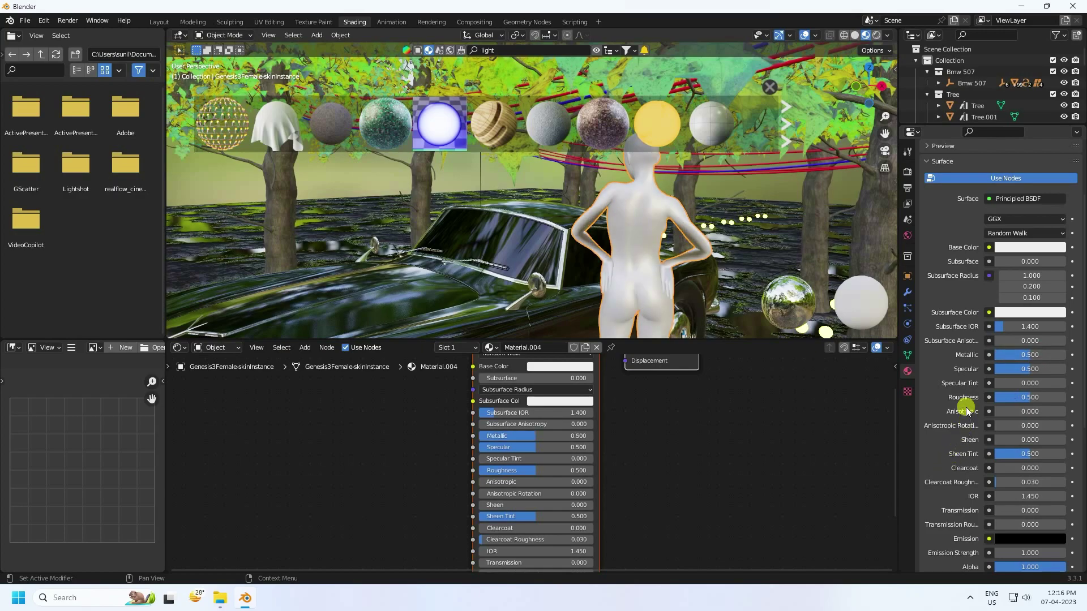
left_click(1034, 394)
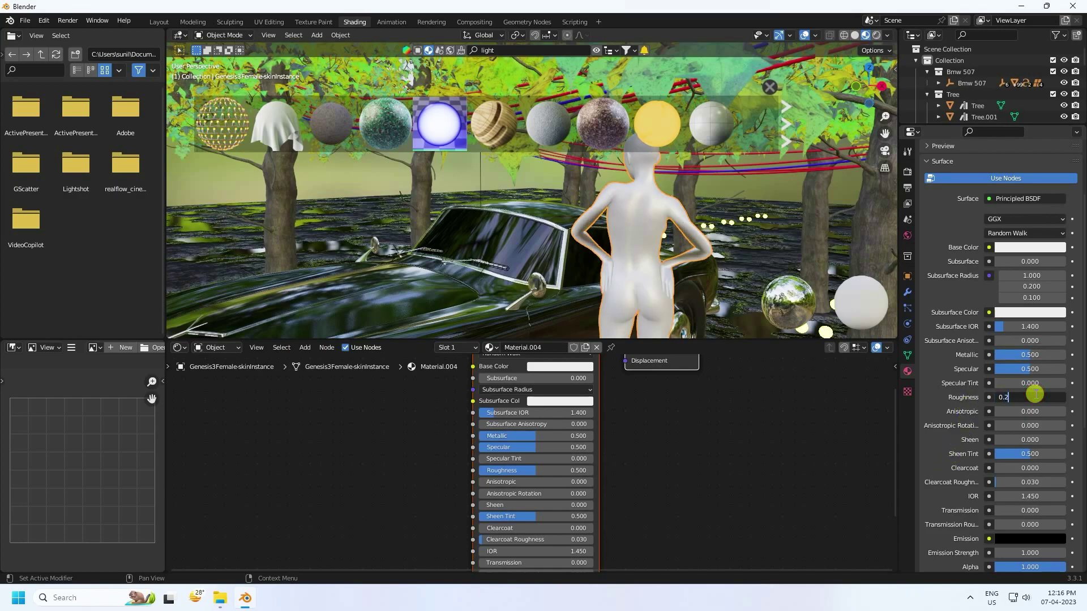
key("Return")
Step: In the Layout workspace, search the online material library for "metal" and apply the Metal material to the lower bundle of overhead cables
middle_click_drag(648, 227, 445, 178)
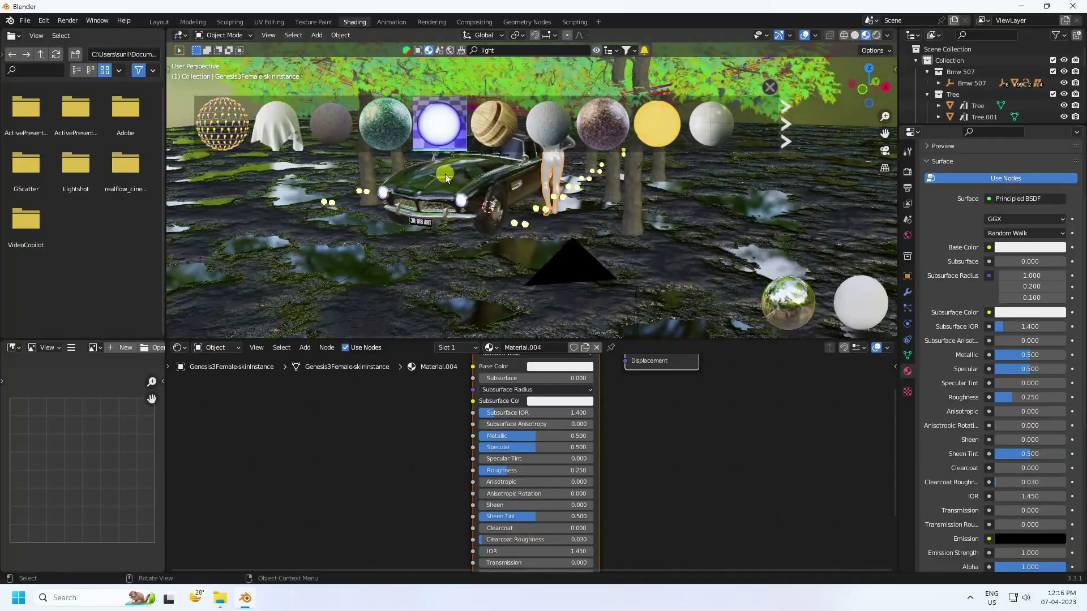
left_click(158, 22)
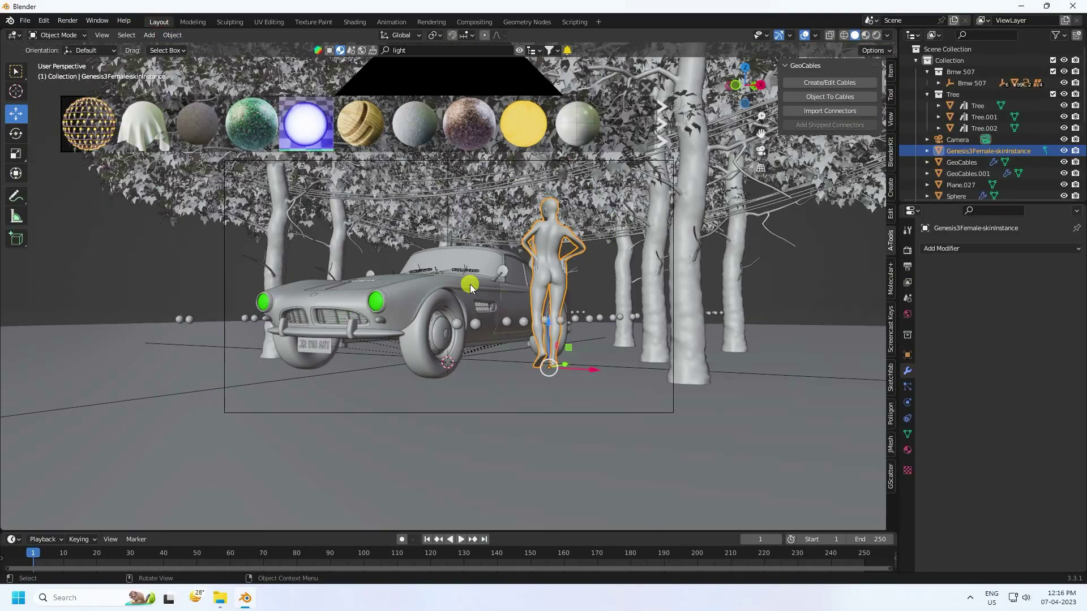
scroll(470, 285, "down", 6)
middle_click_drag(470, 284, 500, 286)
scroll(501, 286, "up", 10)
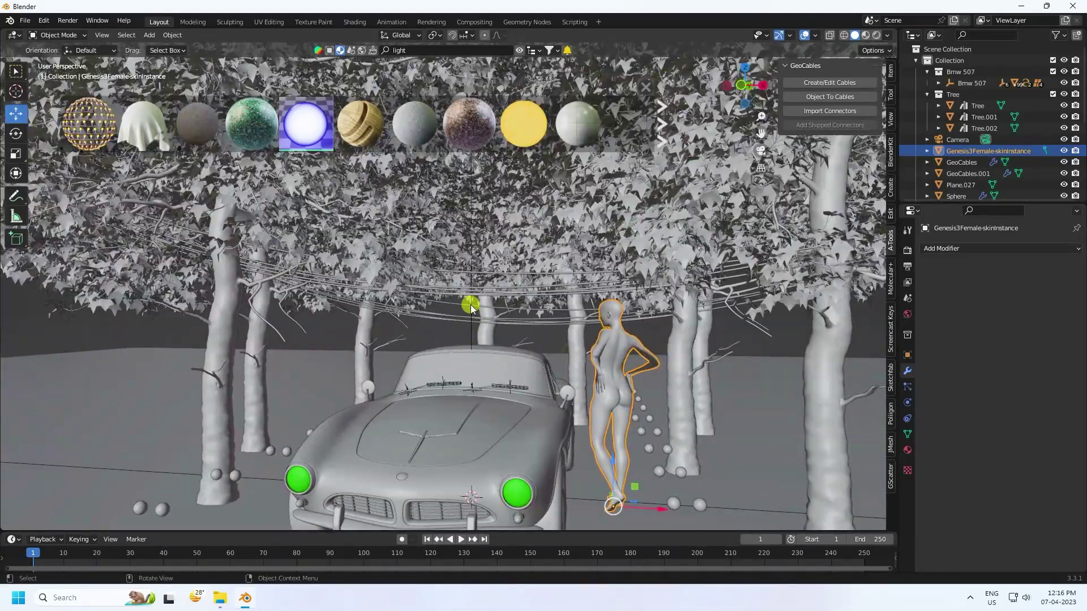
scroll(470, 312, "up", 3)
scroll(457, 324, "up", 3)
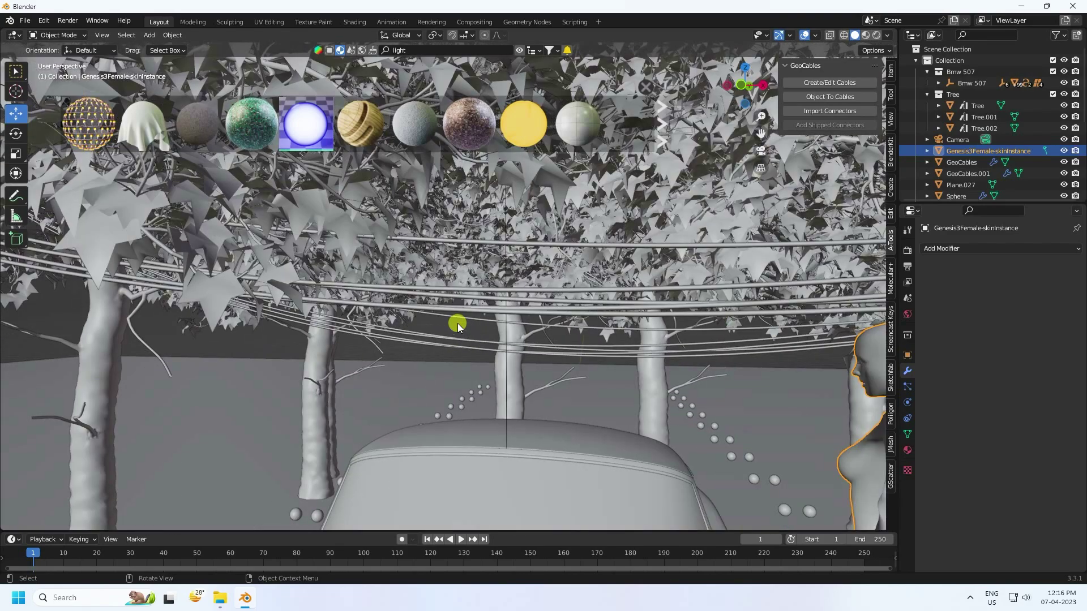
left_click(424, 52)
key("Return")
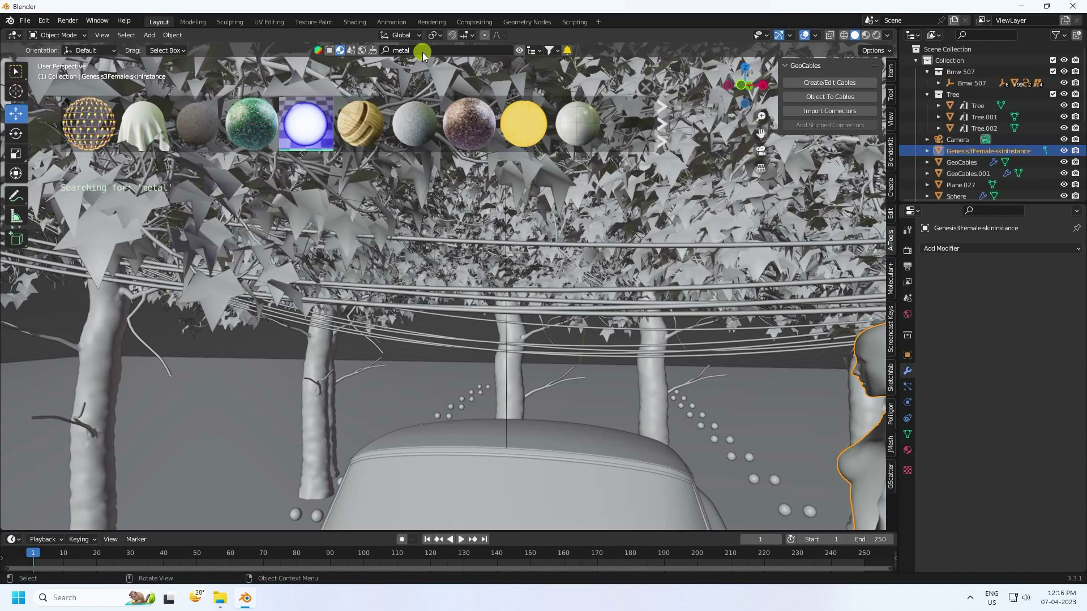
mouse_move(84, 137)
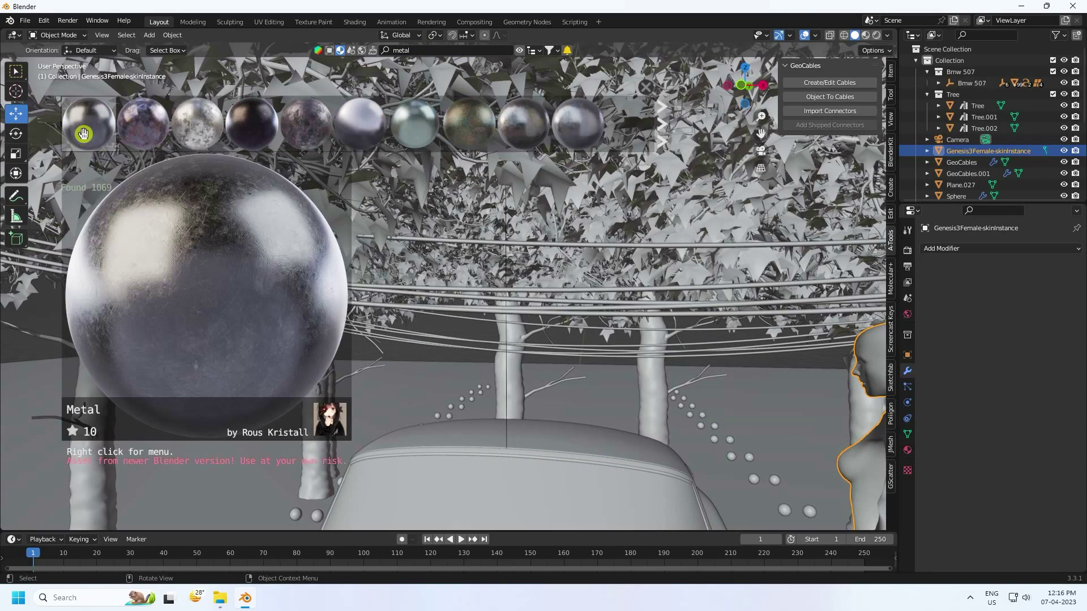
left_click_drag(91, 131, 439, 338)
left_click(440, 338)
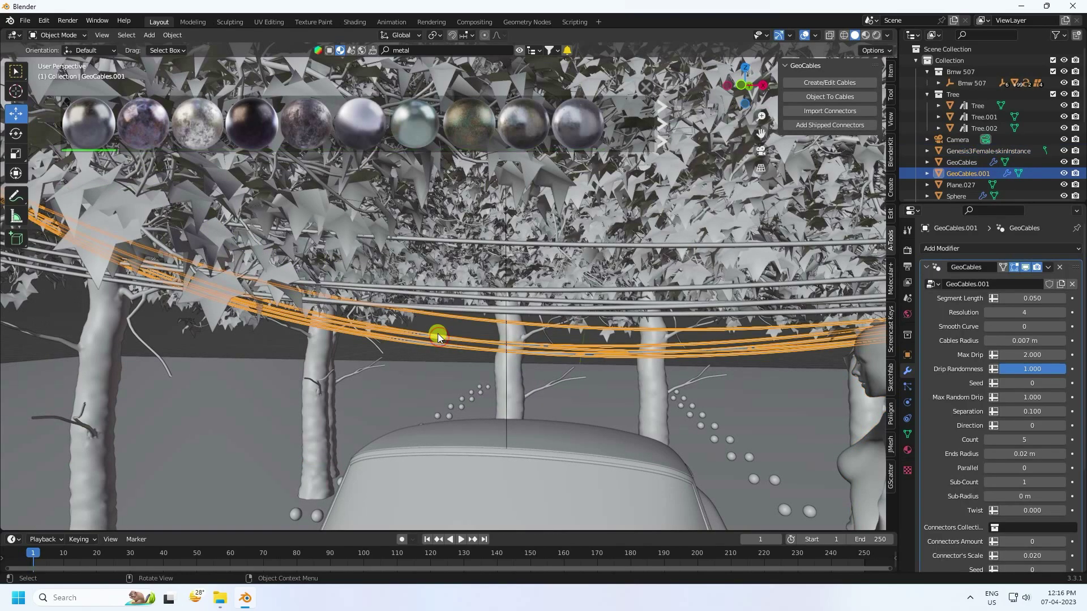
Step: Set the lower cable bundle's cable material to Corner Rings.002 and show the viewport in Material Preview shading
scroll(956, 433, "down", 2)
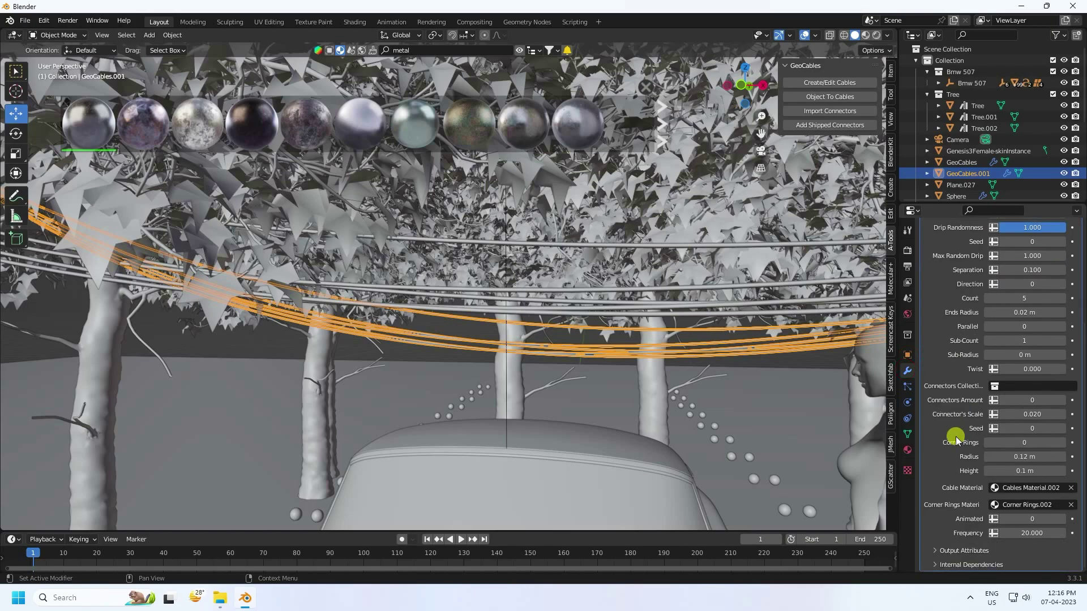
left_click(994, 488)
scroll(995, 464, "down", 6)
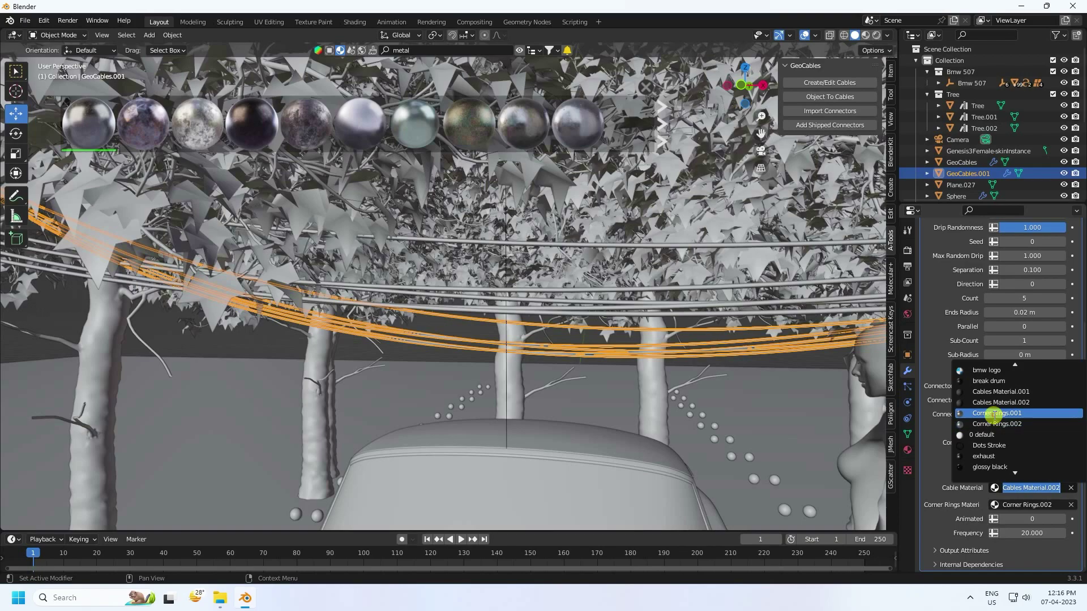
left_click(995, 414)
left_click(864, 36)
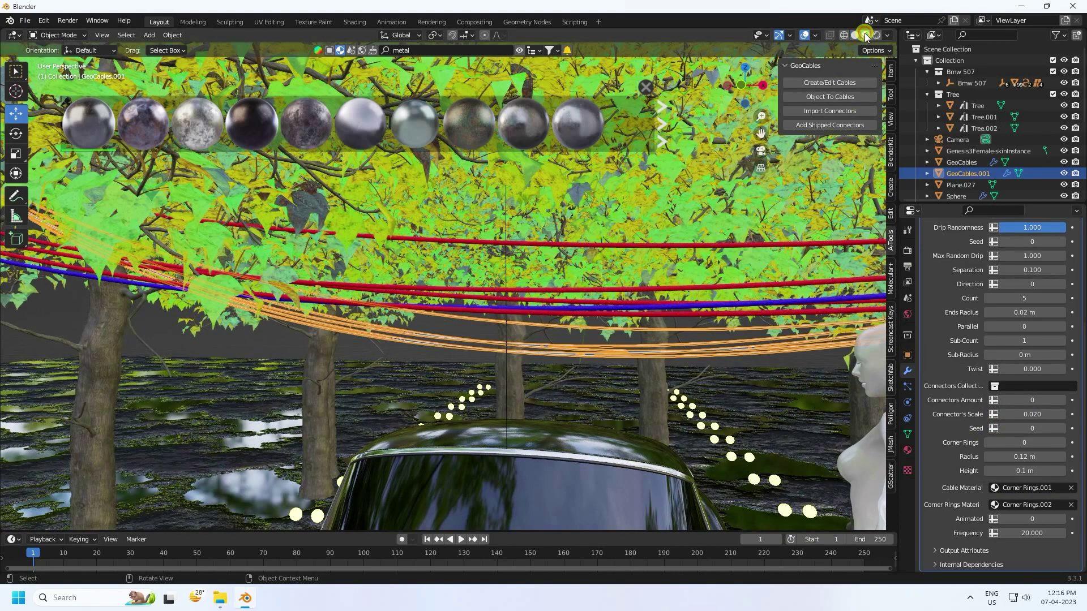
left_click(994, 488)
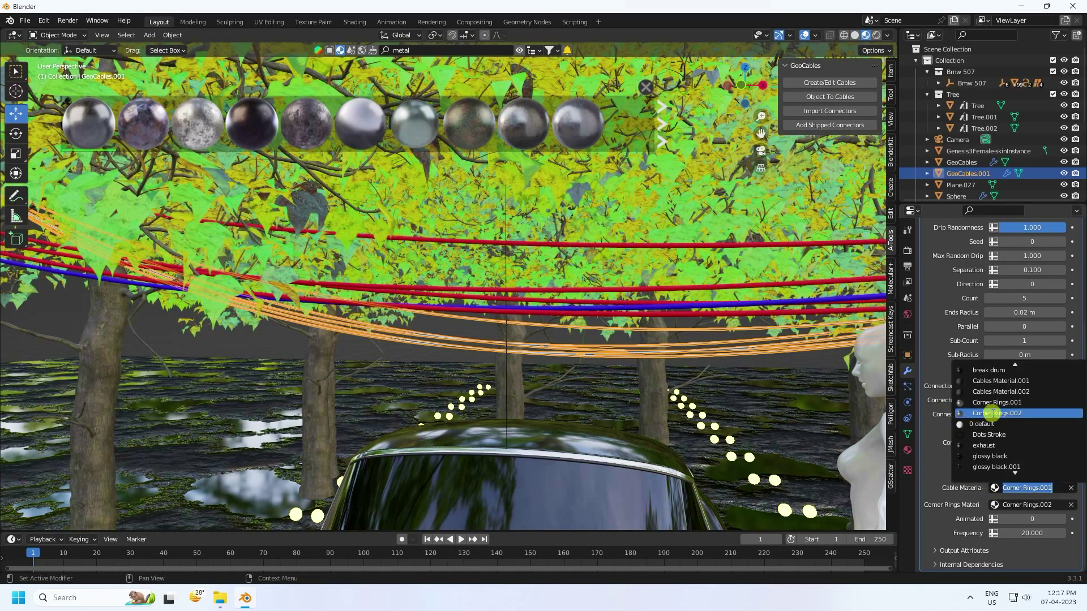
left_click(994, 414)
Step: Replace the cable material of the red and blue cable bundle with a plain light grey one
middle_click_drag(355, 321, 385, 219)
left_click(386, 217)
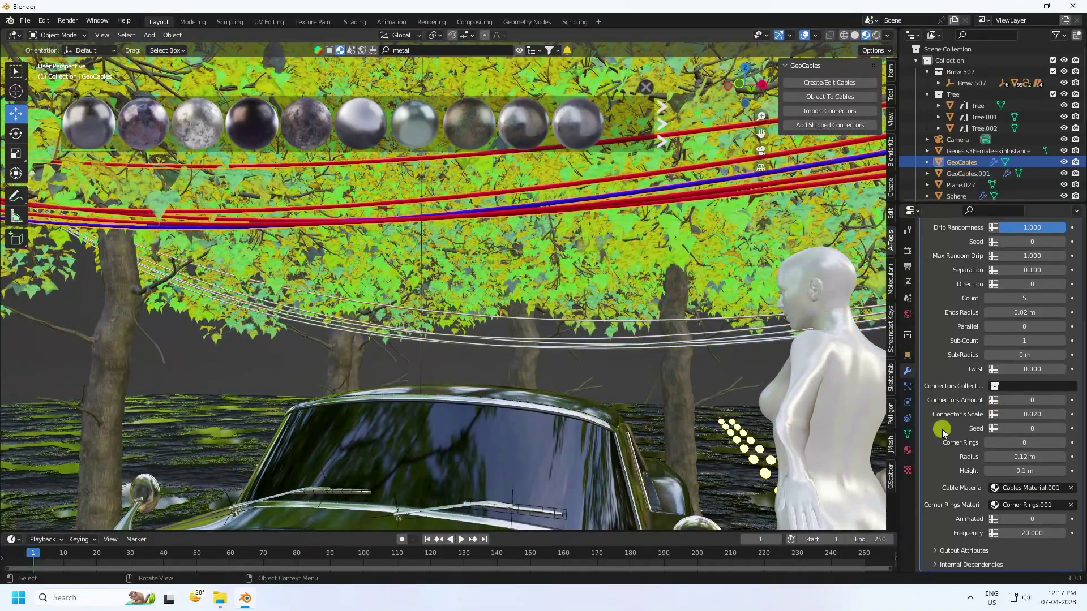
left_click(994, 490)
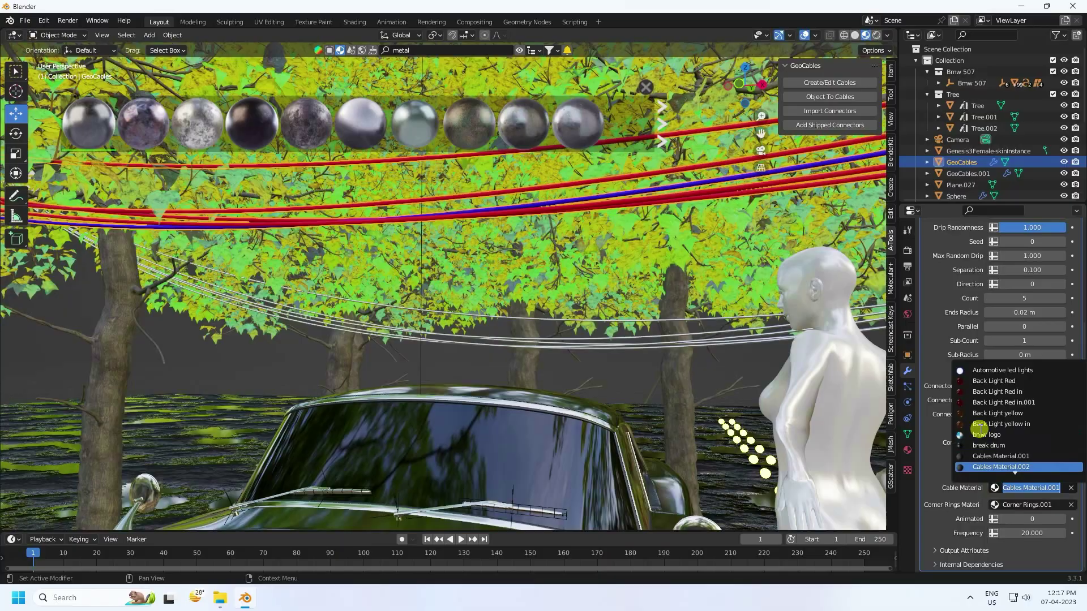
left_click(982, 424)
left_click(449, 323)
Step: Hide Sphere.001 through Sphere.005 in both the viewport and renders
middle_click_drag(449, 323, 391, 303)
scroll(391, 303, "down", 8)
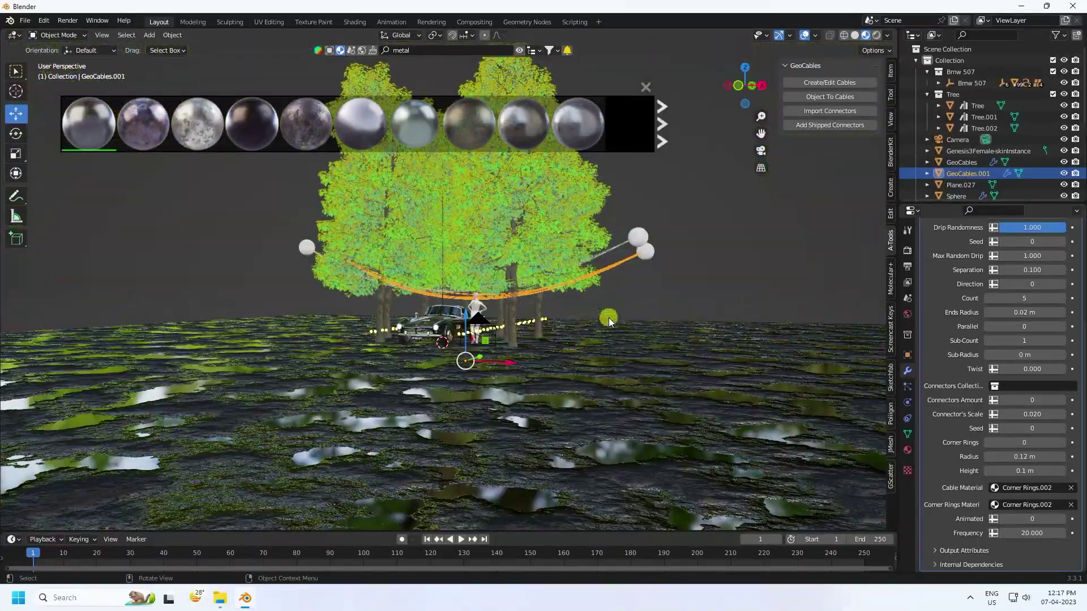
scroll(623, 266, "up", 5)
middle_click_drag(637, 218, 619, 257)
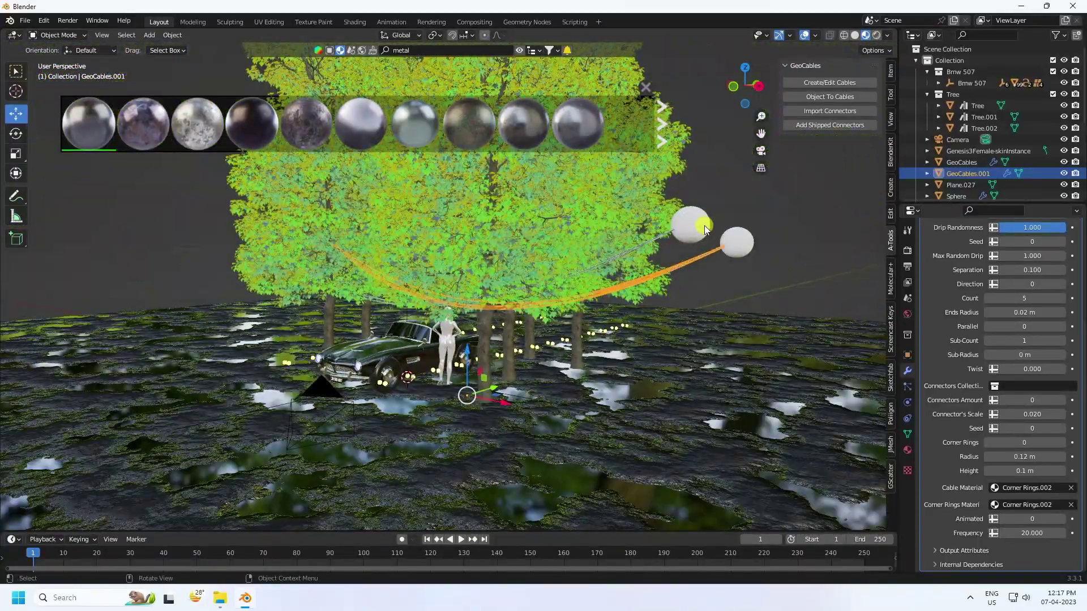
left_click(696, 225)
scroll(971, 170, "down", 5)
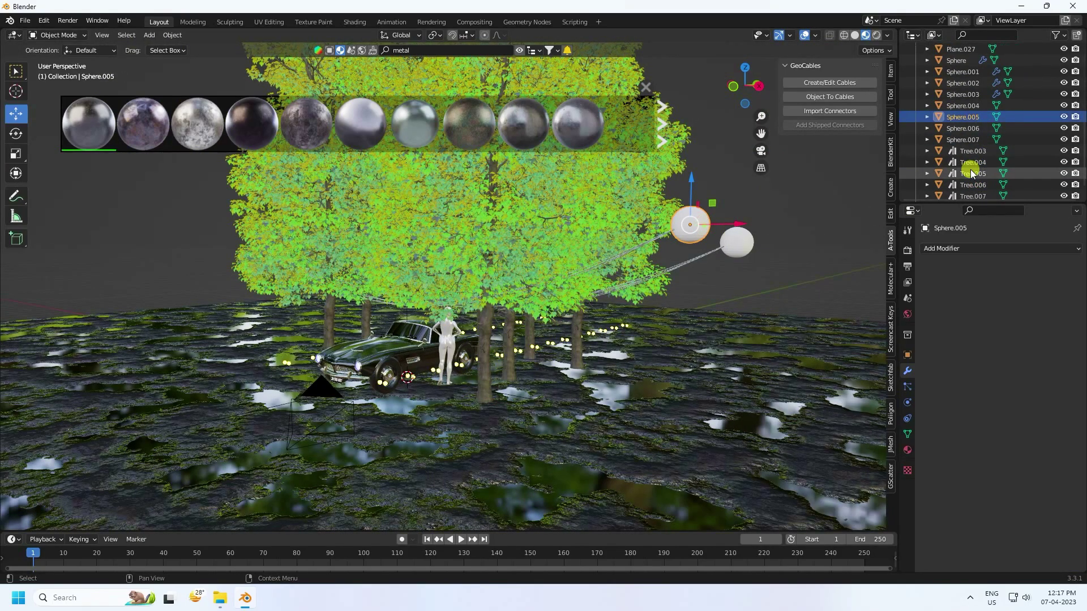
left_click(1064, 94)
left_click_drag(1064, 100, 1065, 141)
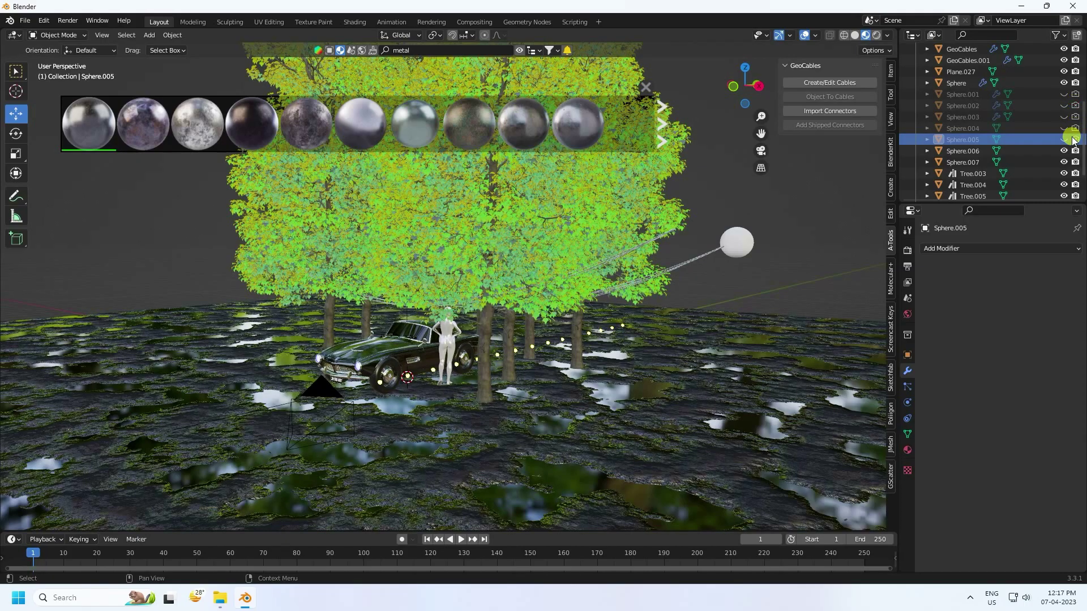
Step: Hide the cable-end sphere Sphere.006 in both the viewport and renders
scroll(800, 201, "down", 4)
scroll(674, 252, "up", 3)
left_click(681, 256)
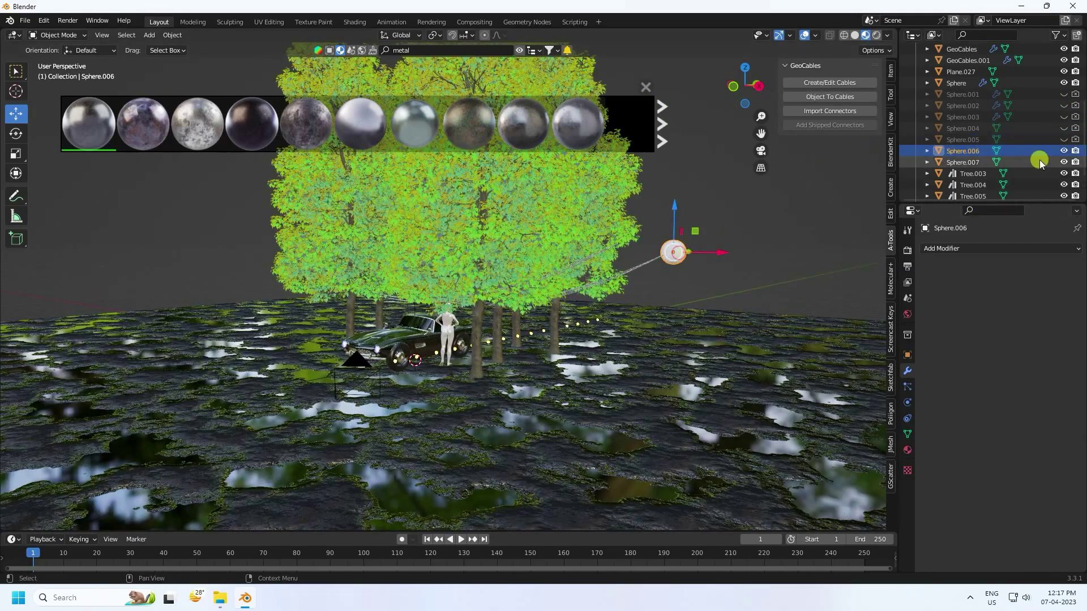
left_click(1064, 151)
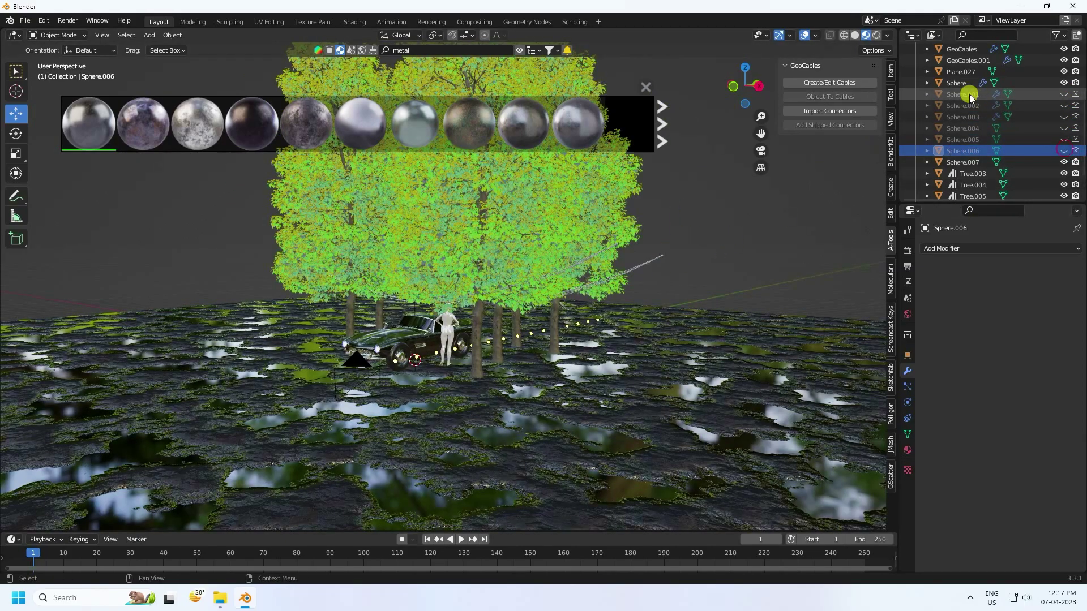
Step: Unhide the glowing sphere rows Sphere.001, Sphere.002 and Sphere.003 in both the viewport and renders
middle_click_drag(707, 255, 566, 300)
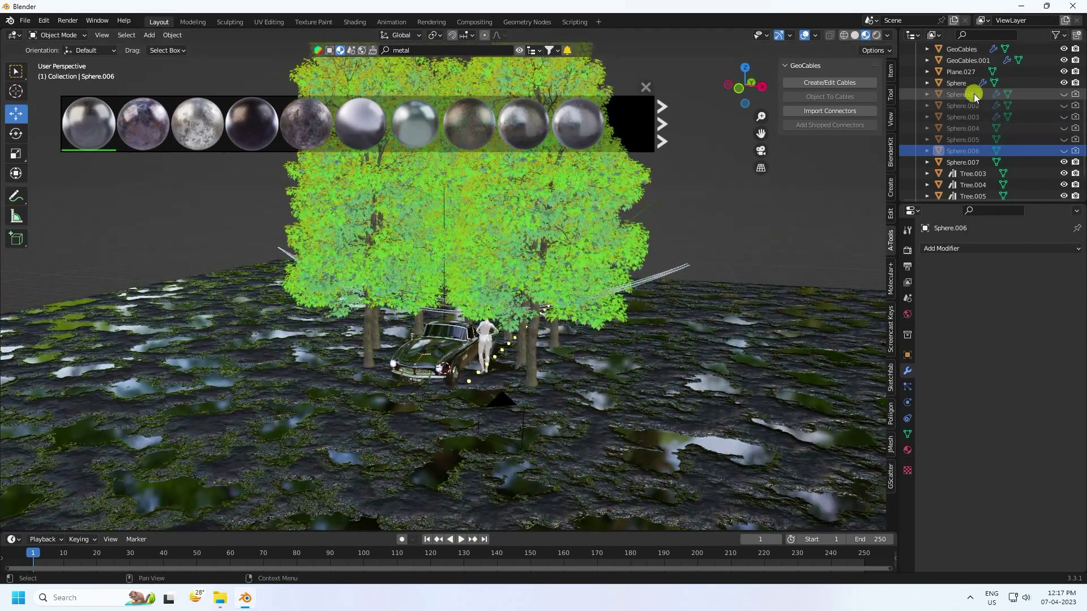
left_click(1063, 95)
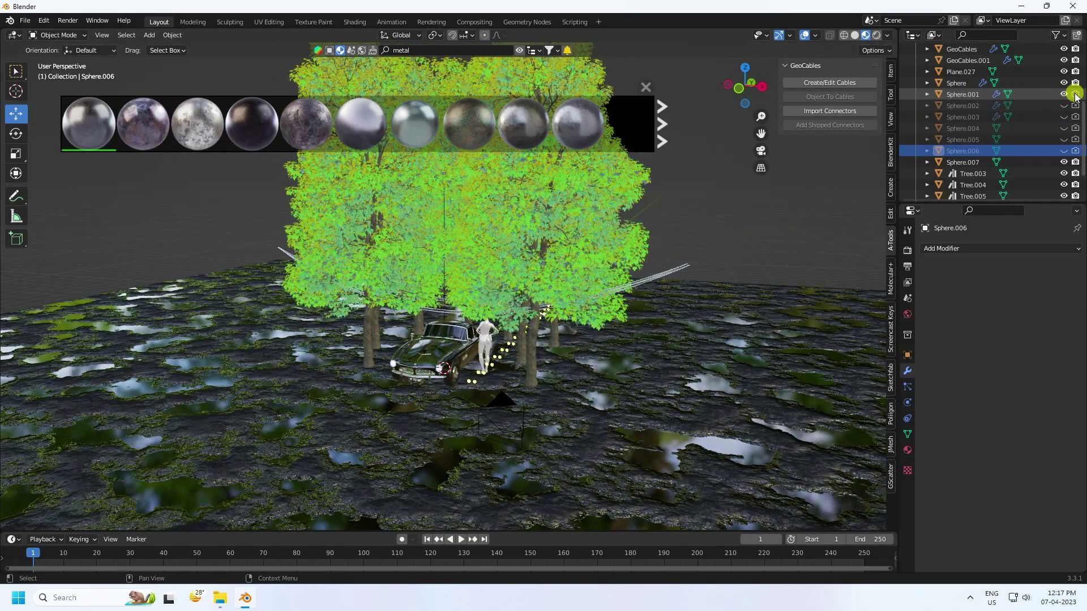
left_click_drag(1063, 105, 1063, 116)
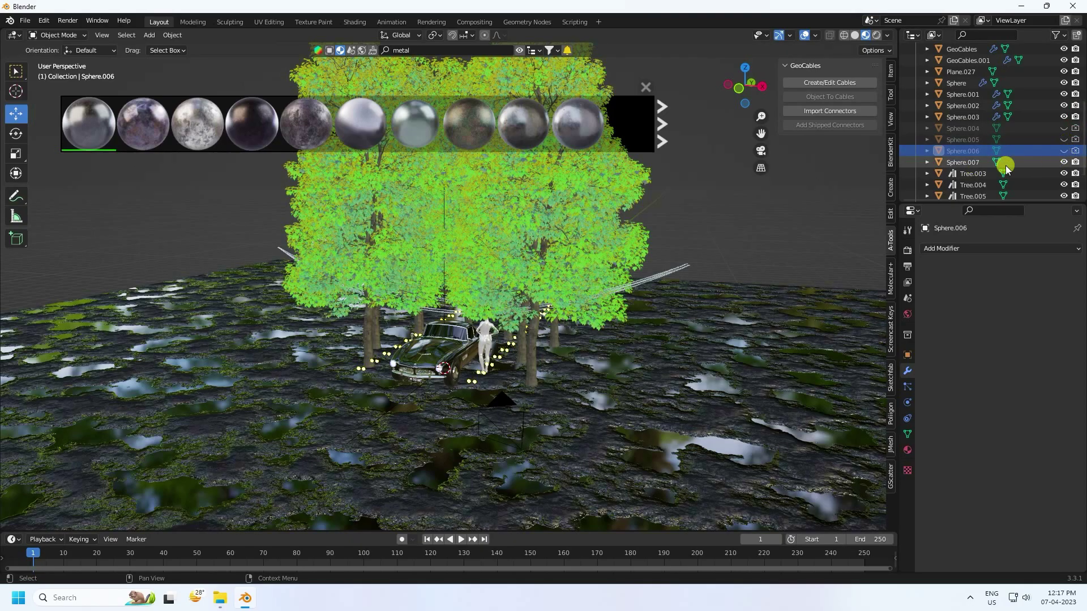
Step: Hide the last cable-end sphere, Sphere.007, in the viewport and renders, and return to the camera view
middle_click_drag(736, 272, 612, 305)
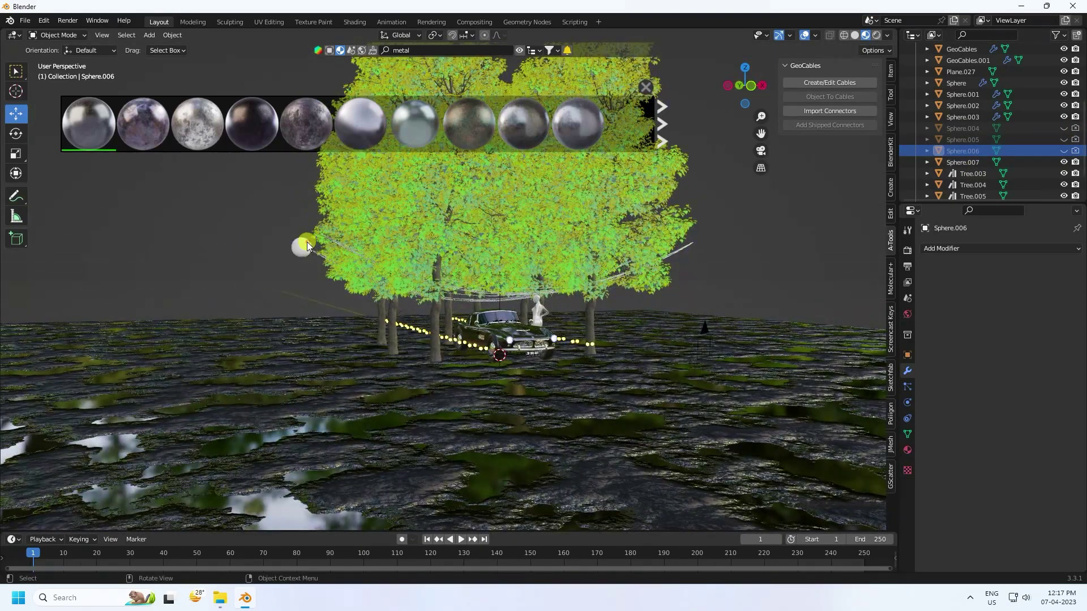
left_click(305, 245)
left_click(1063, 162)
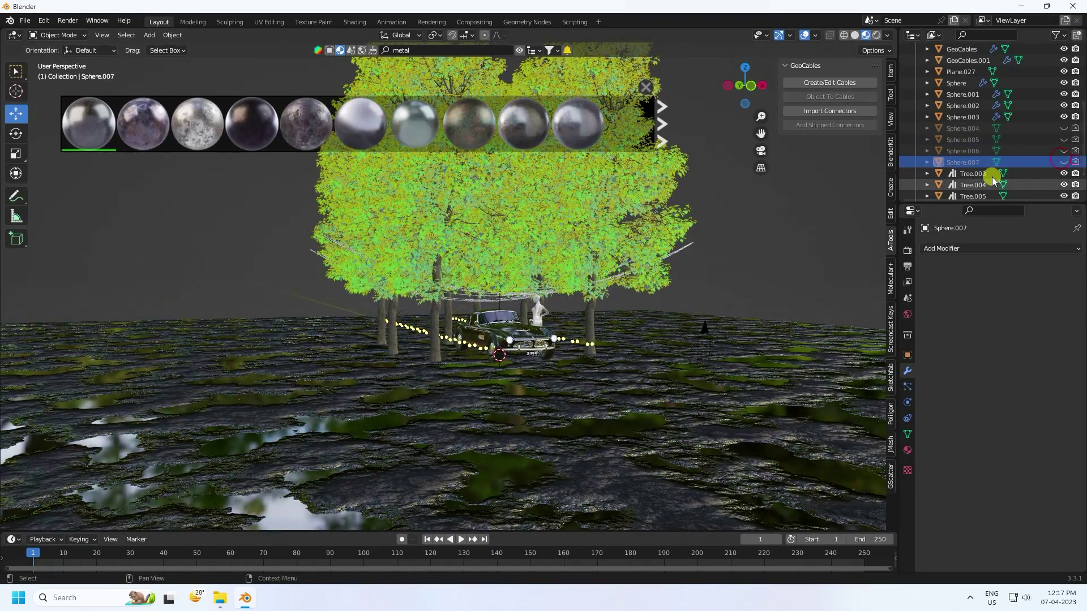
key("KP_0")
scroll(548, 338, "up", 3)
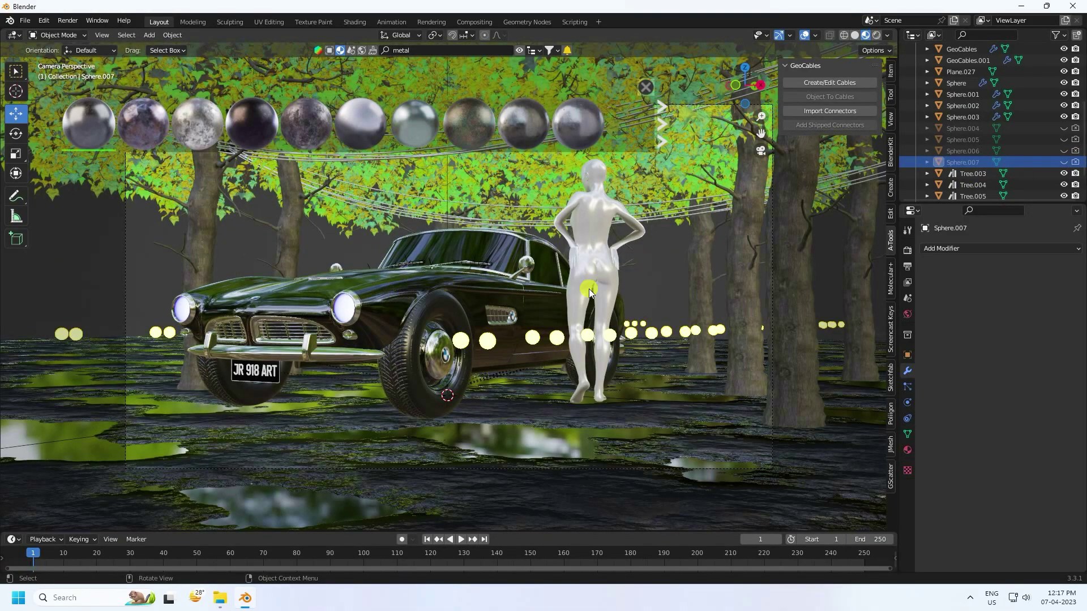
Step: Move Tree.006 along X towards the area behind the car, and shift it about 0.81 m along Y
left_click(714, 304)
middle_click_drag(714, 305, 537, 347)
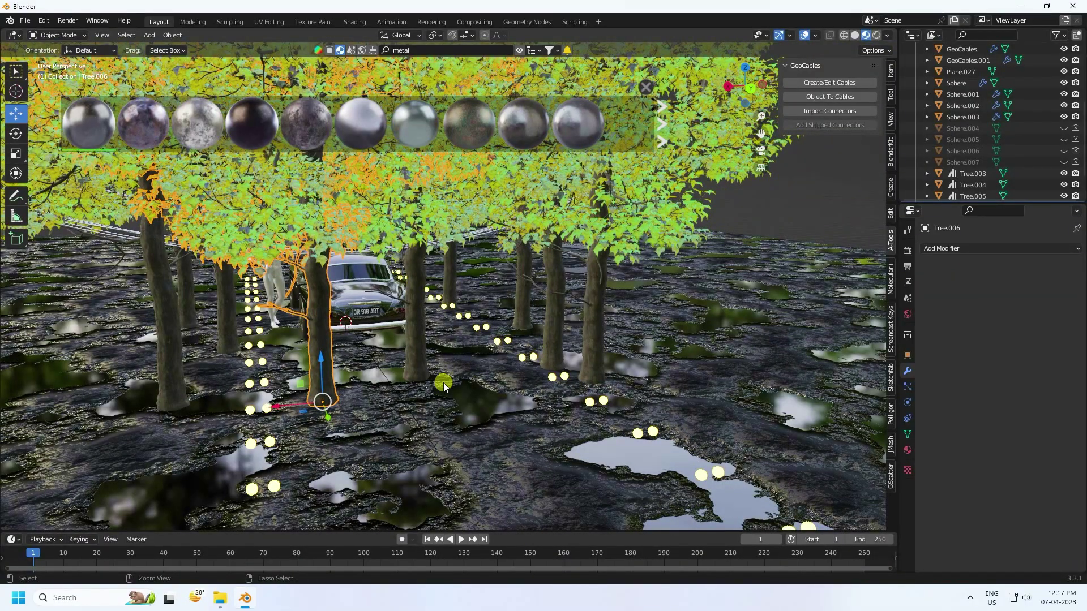
scroll(307, 408, "up", 2)
left_click_drag(291, 407, 434, 415)
key("g")
key("y")
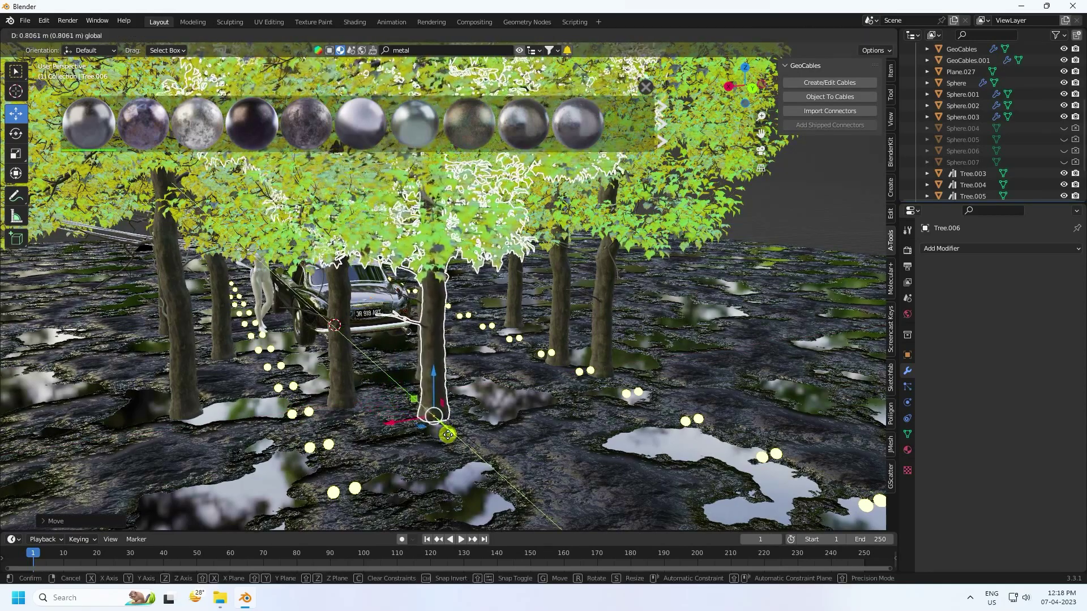
left_click(447, 435)
Step: Duplicate the moved tree, offset the copy along X beside it, and return to the camera view
key("ctrl+c")
key("ctrl+v")
key("g")
key("x")
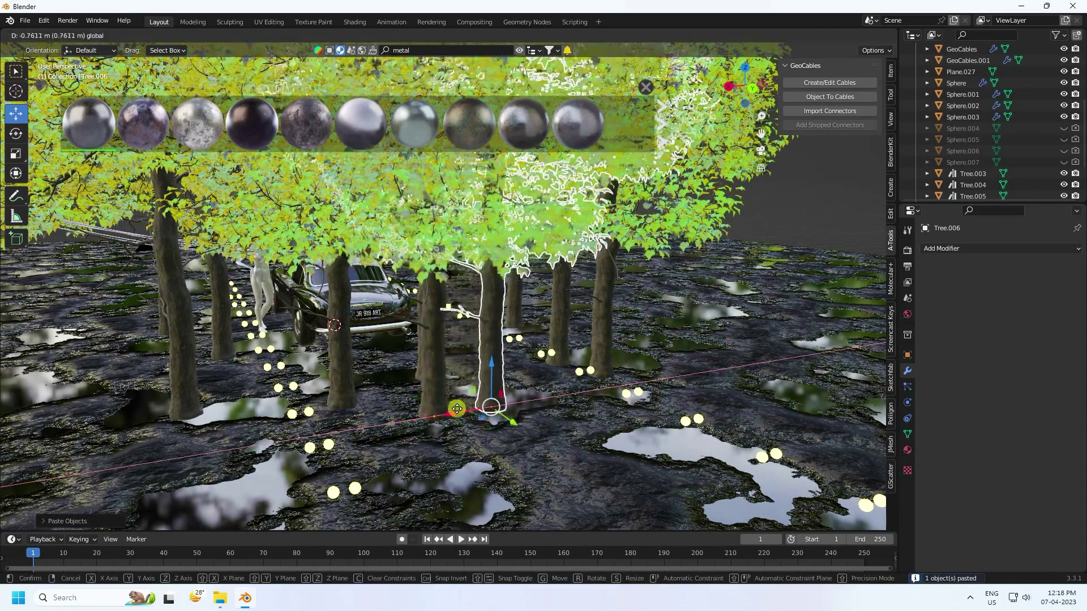
left_click(553, 427)
key("KP_Decimal")
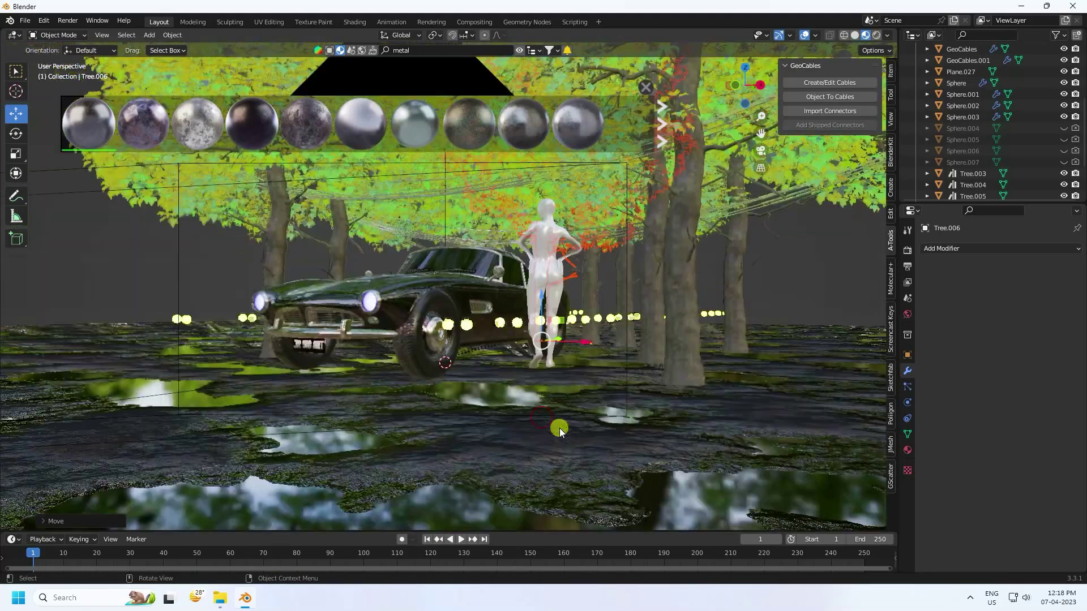
key("KP_0")
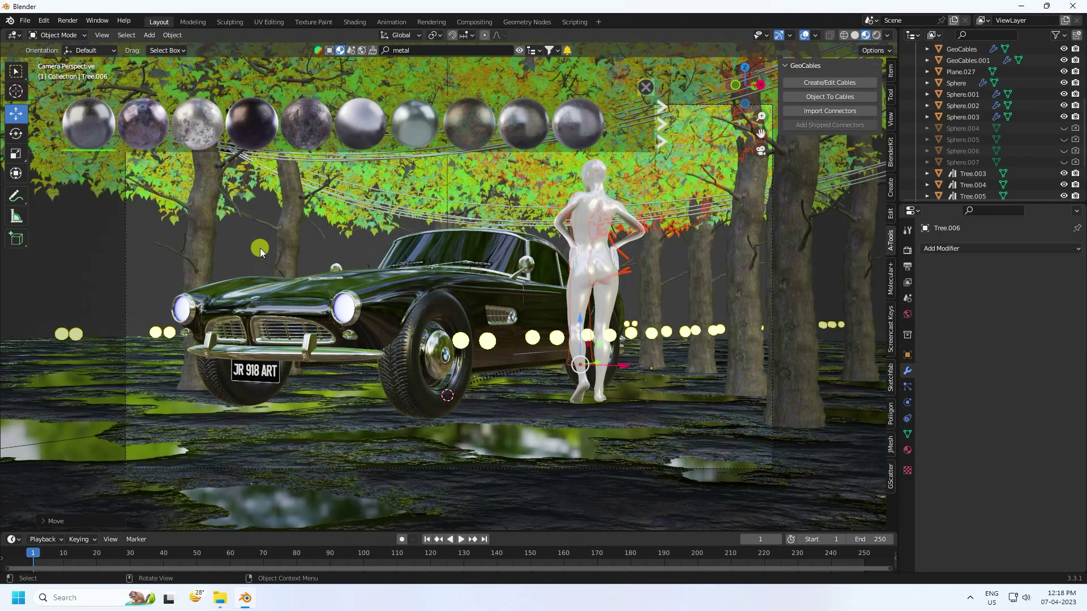
Step: Rotate Tree.001, the tree behind the car's hood, with the Rotate tool
left_click(297, 251)
left_click(16, 134)
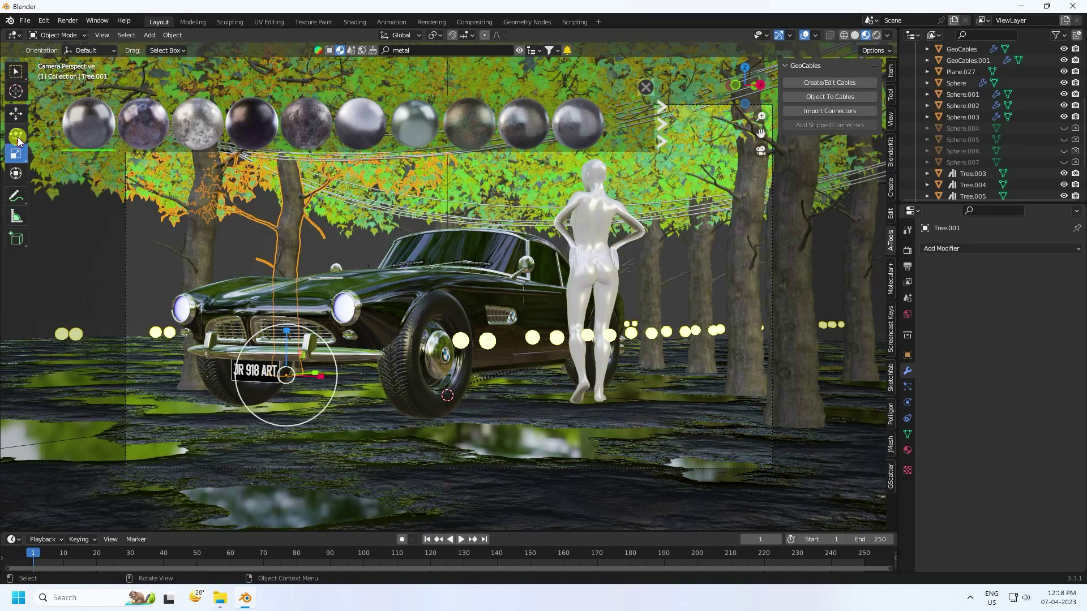
left_click_drag(292, 378, 253, 235)
left_click(245, 236)
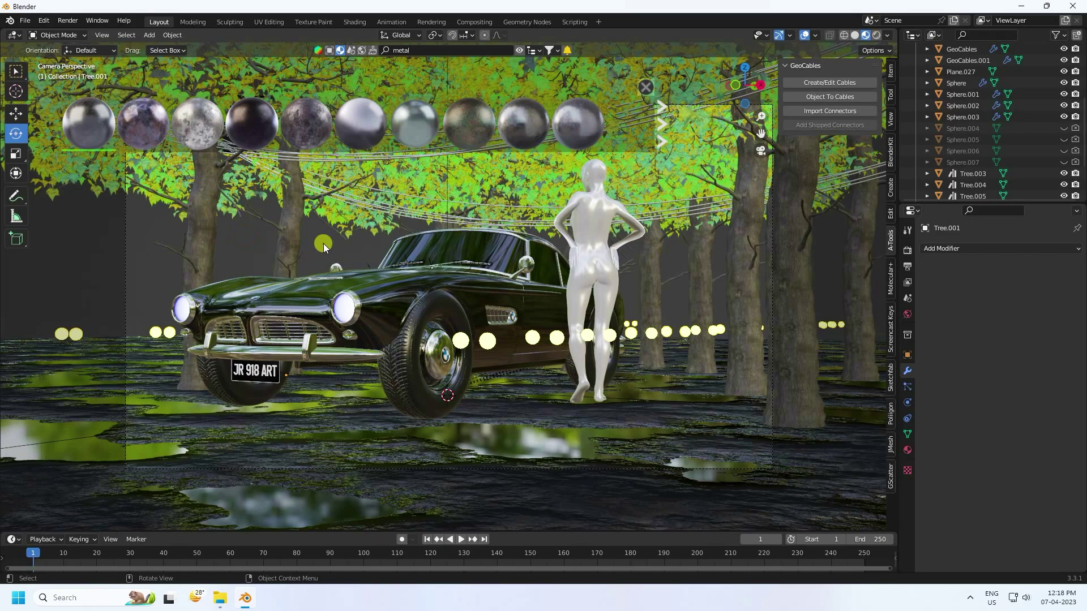
Step: Switch the viewport to Solid shading and save the scene as 1.blend on the Desktop, with the asset bar closed and the tree deselected
left_click(646, 85)
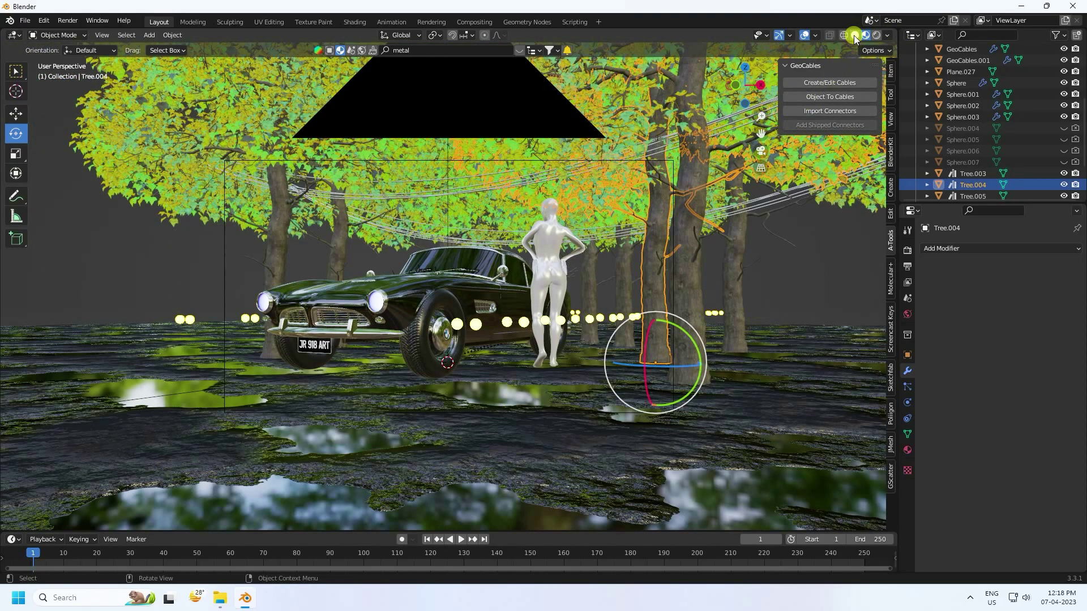
left_click(855, 35)
key("ctrl+s")
middle_click_drag(648, 340, 651, 345)
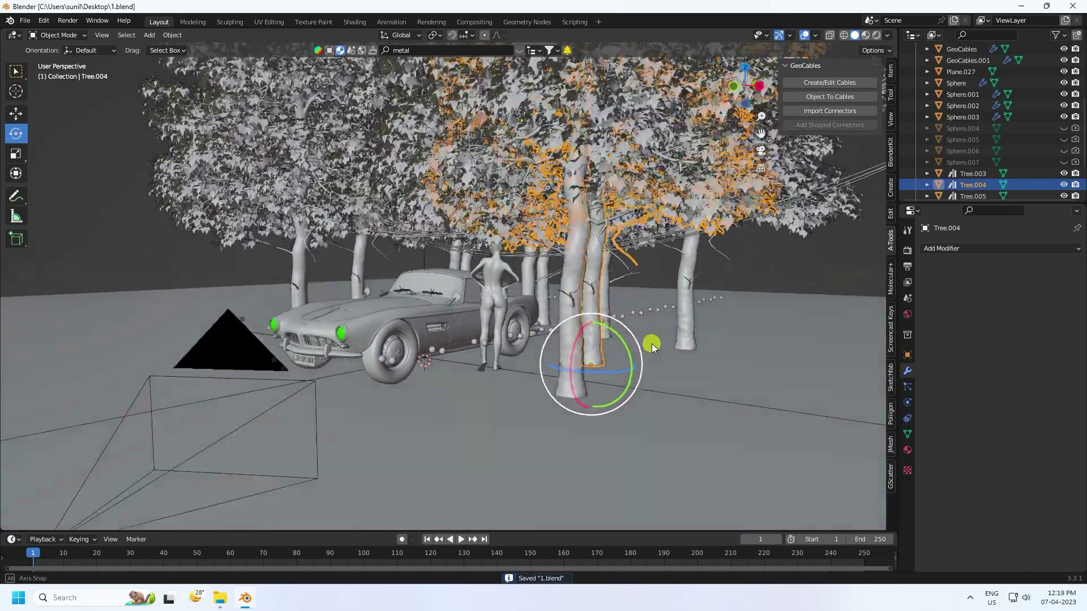
left_click(765, 253)
scroll(623, 296, "up", 4)
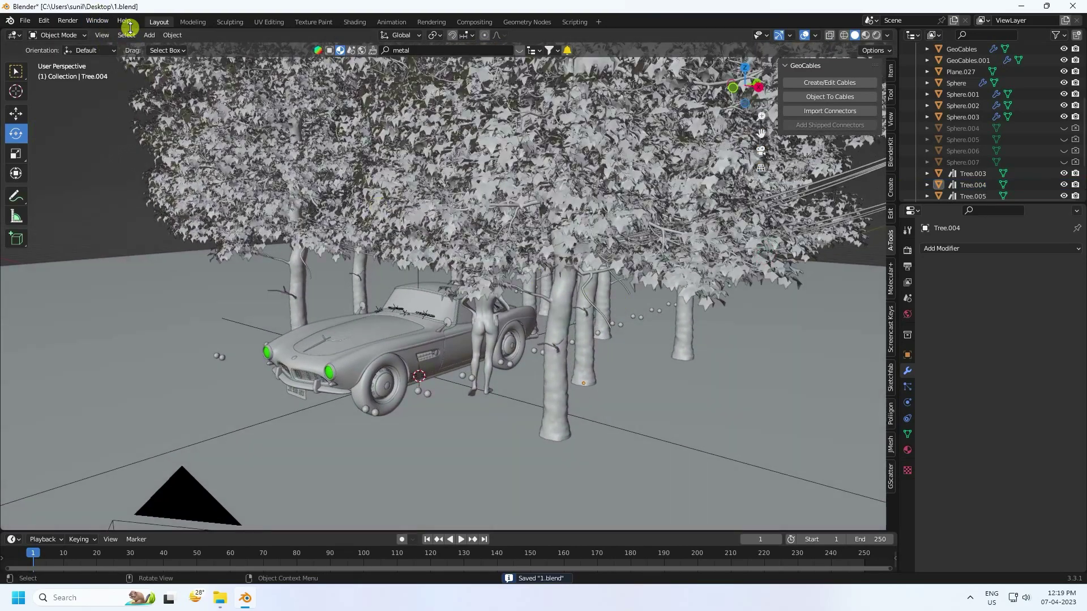
Step: Add an area light to the scene at the 3D cursor
left_click(152, 35)
mouse_move(170, 187)
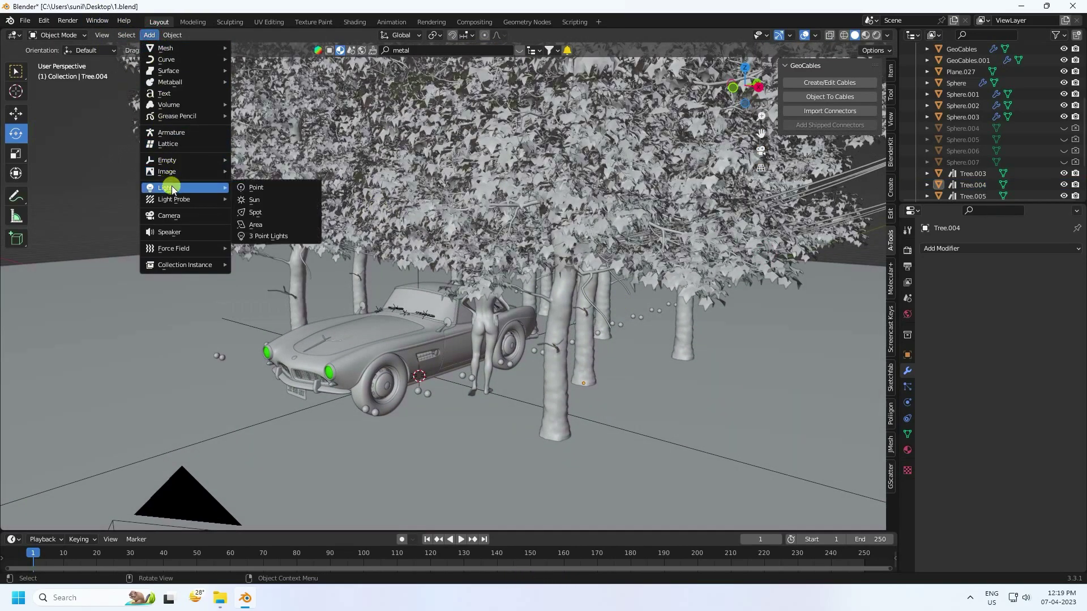
left_click(269, 227)
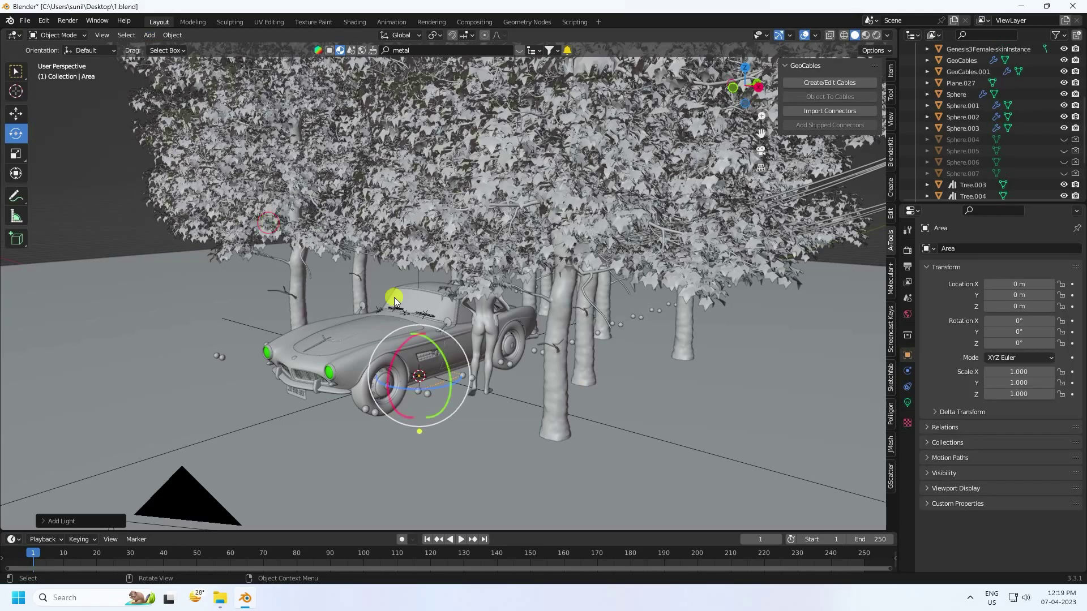
Step: Move the area light above the car to about X 0.11 m, Y 0.45 m, Z 5.49 m
scroll(3, 119, "down", 4)
left_click(15, 113)
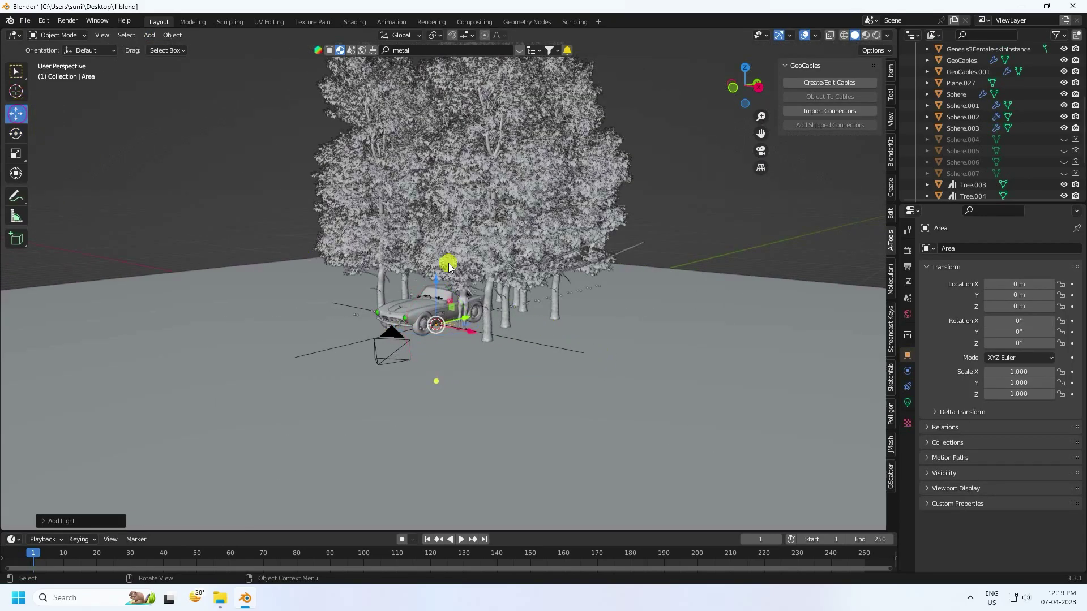
left_click_drag(434, 274, 451, 69)
middle_click_drag(451, 69, 459, 249)
left_click_drag(462, 262, 495, 247)
left_click_drag(507, 284, 518, 306)
middle_click_drag(518, 306, 555, 116)
left_click_drag(555, 116, 514, 169)
middle_click_drag(515, 170, 495, 119)
left_click_drag(495, 119, 425, 144)
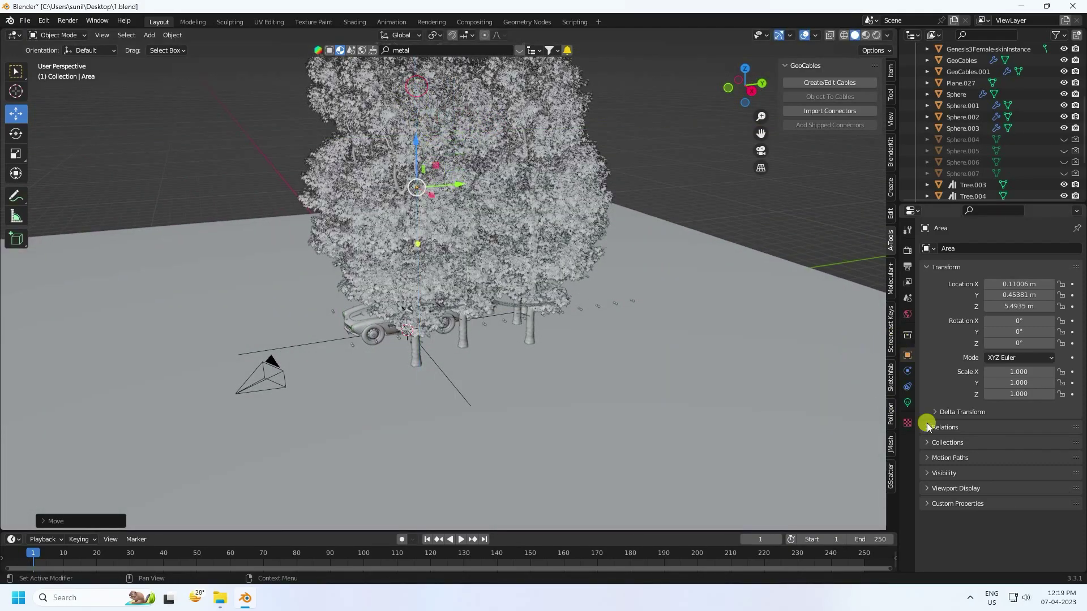
Step: Set the area light's size to 5 m and its power to 5000 W
left_click(906, 403)
left_click(1032, 397)
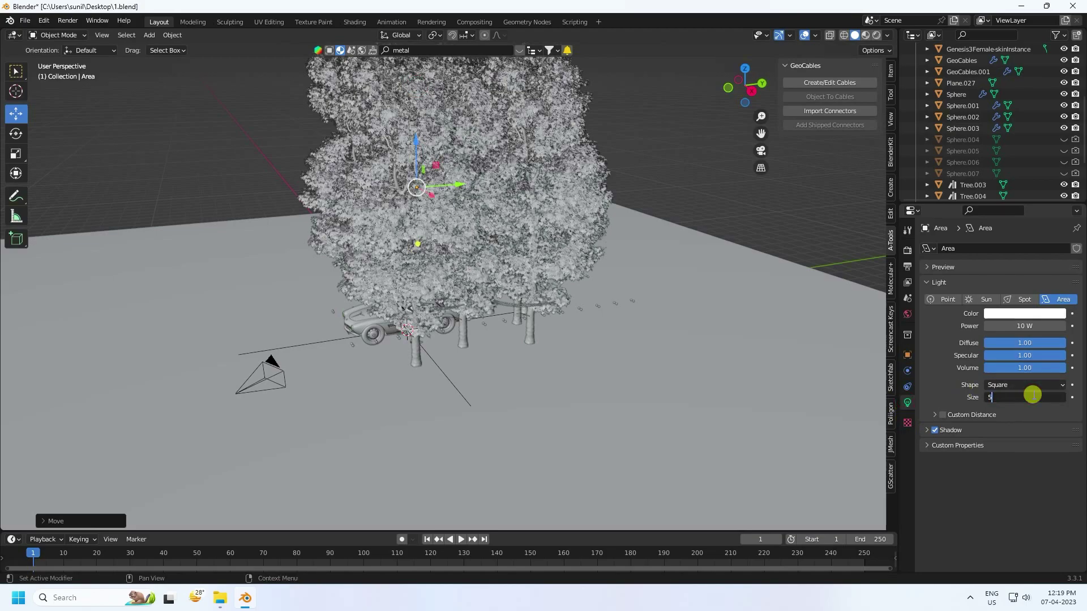
key("Return")
left_click(1021, 325)
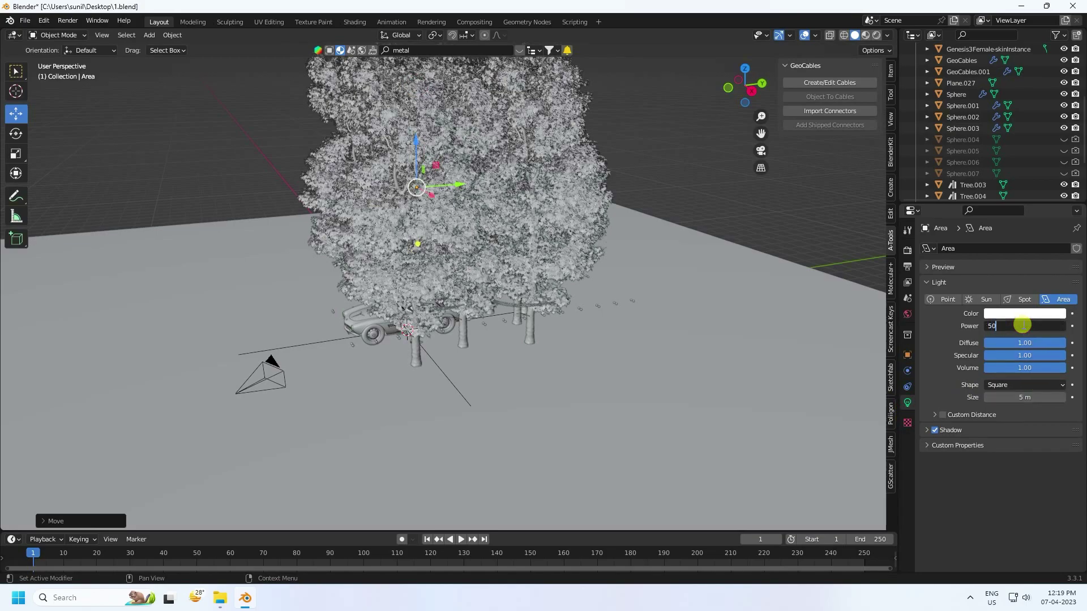
Step: Colour the area light blue with hue 0.6 and saturation 1
left_click(1013, 315)
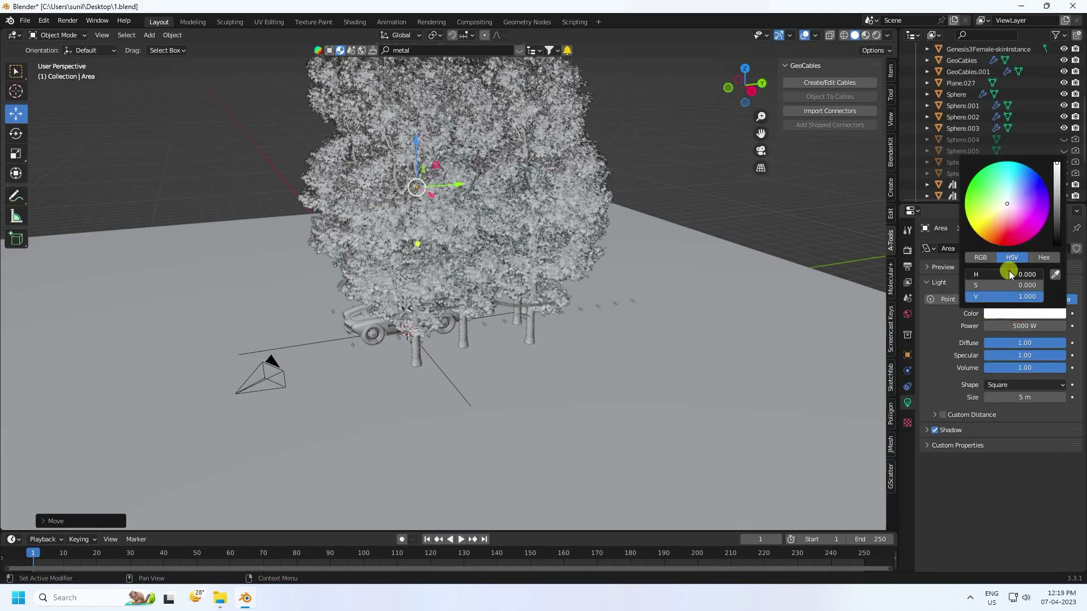
left_click_drag(1009, 270, 1009, 277)
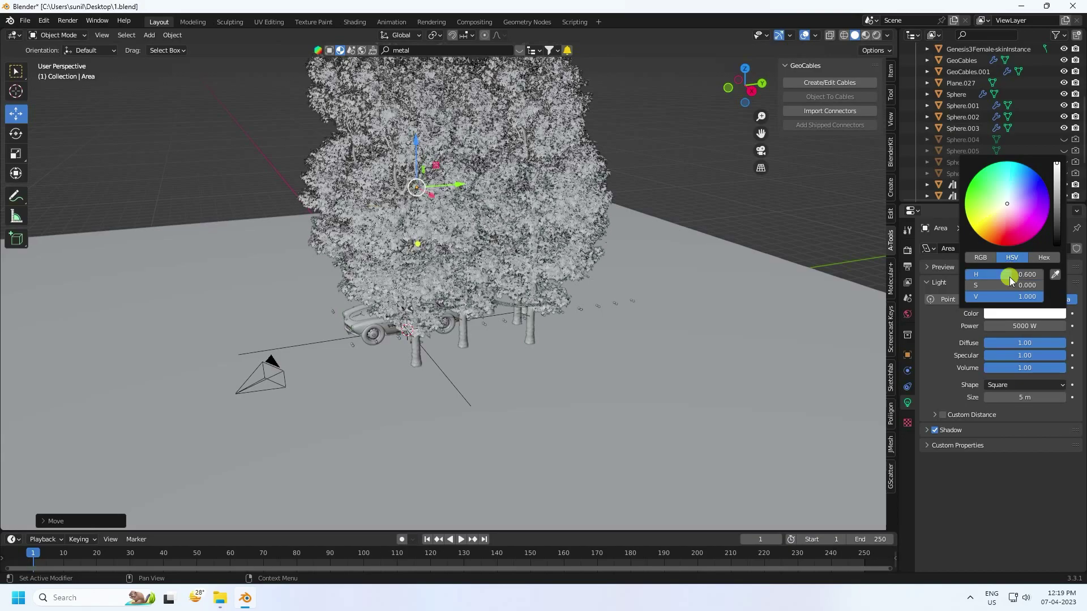
left_click(1008, 285)
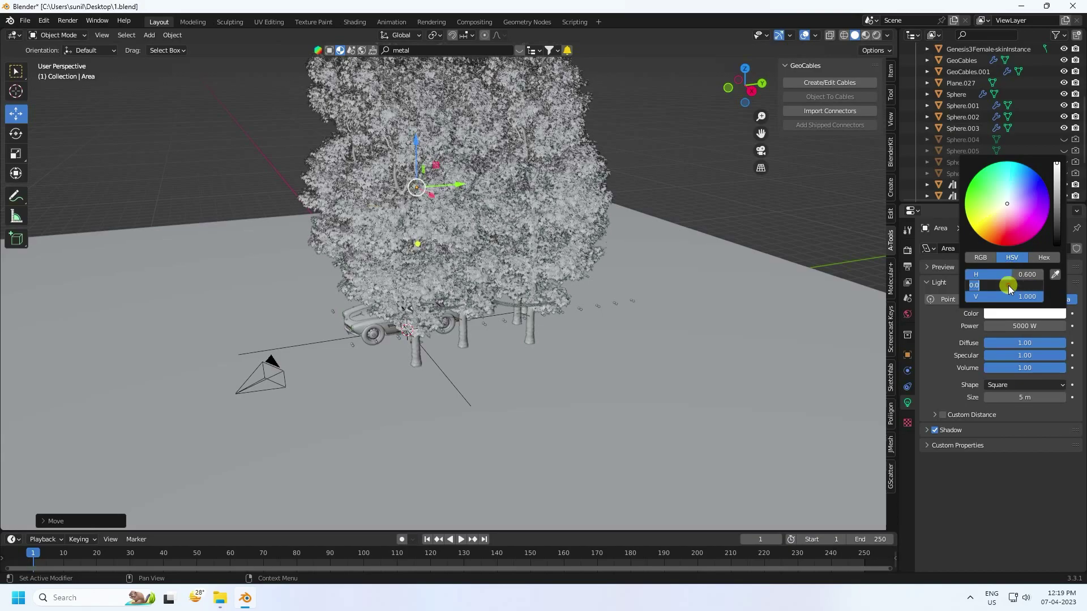
type("1")
key("Return")
Step: Reduce the blue area light's size to 3 m
middle_click_drag(522, 260, 633, 270)
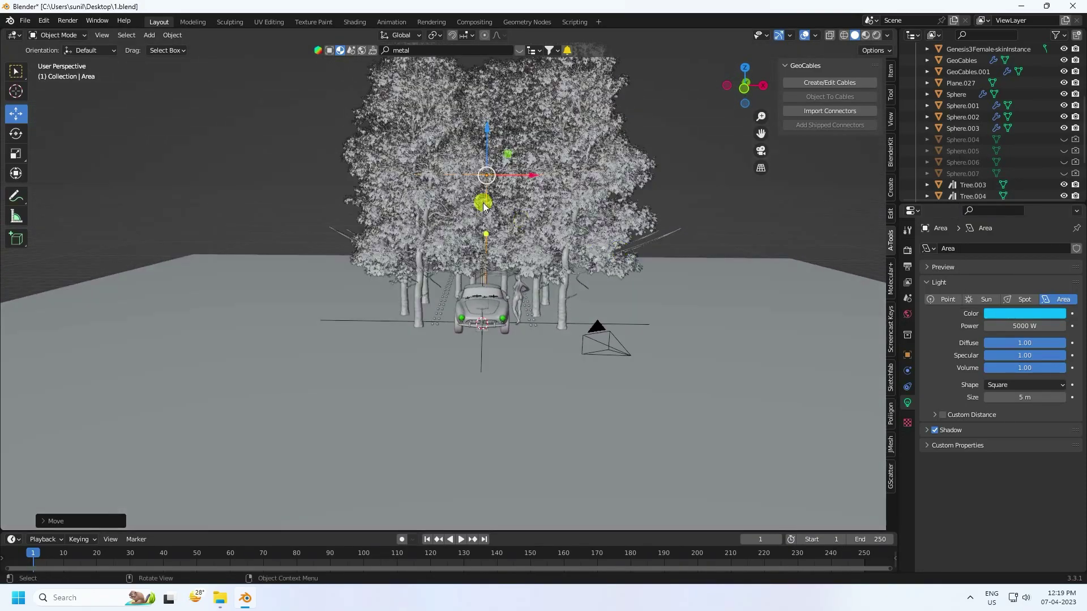
left_click(1033, 397)
type("3")
key("Return")
Step: Duplicate the overhead area light and move the copy in the negative X direction beside the original
scroll(516, 251, "up", 4)
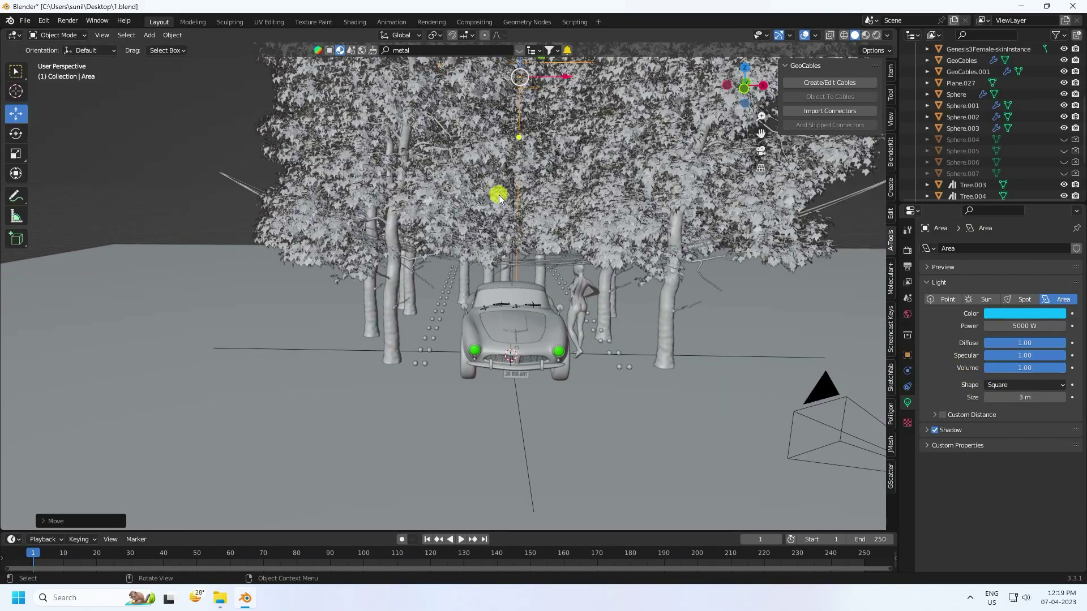
key("ctrl+c")
key("ctrl+v")
key("g")
key("x")
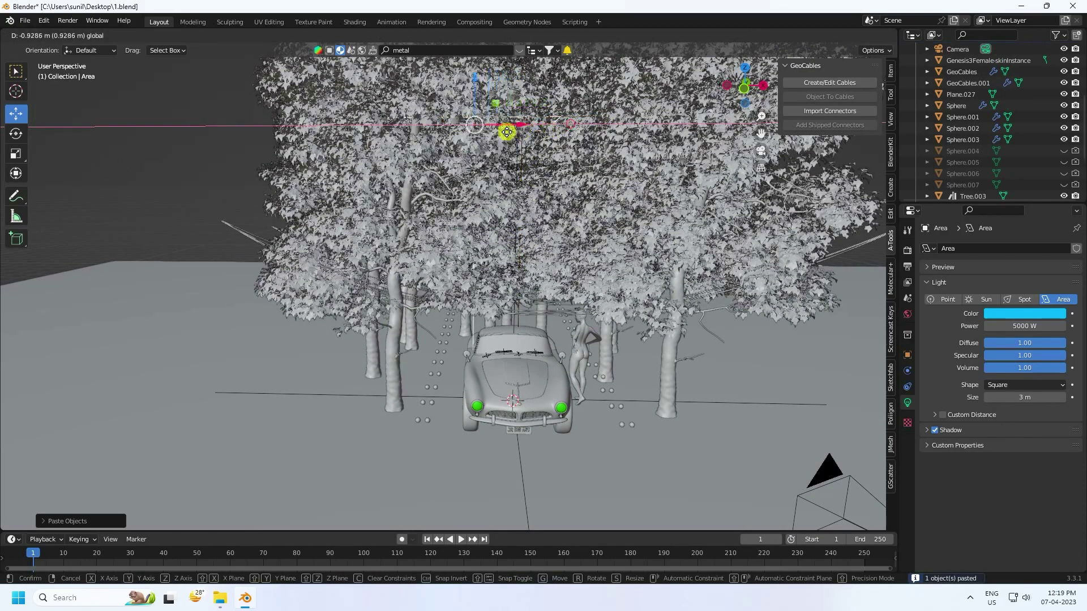
mouse_move(268, 196)
middle_mouse_down()
mouse_move(310, 199)
mouse_move(251, 197)
middle_mouse_up()
left_click(210, 130)
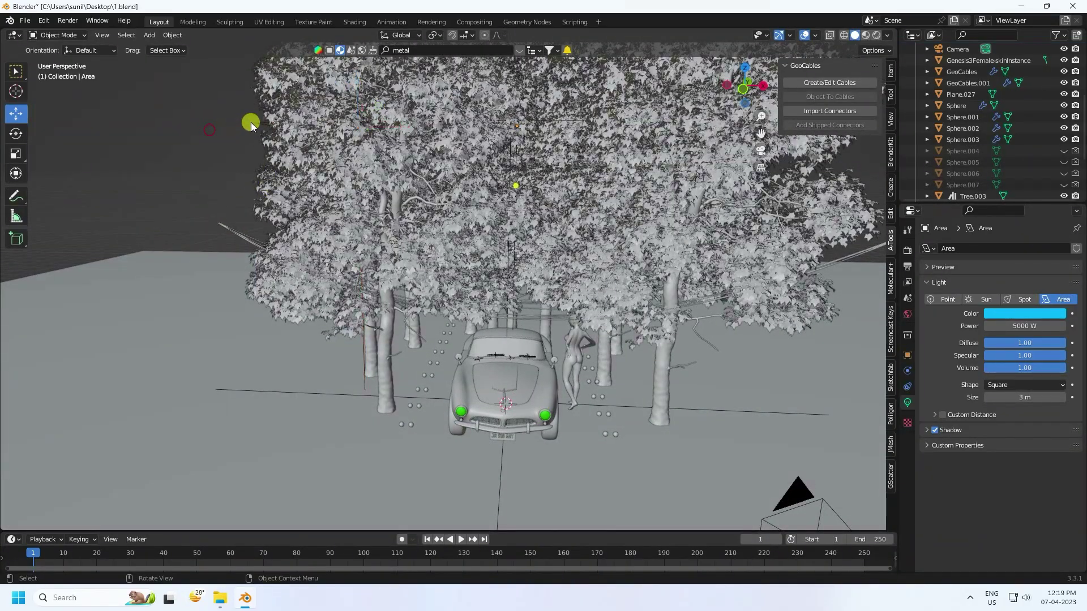
Step: Colour the copied overhead area light red by setting its hue to 1
left_click(253, 121)
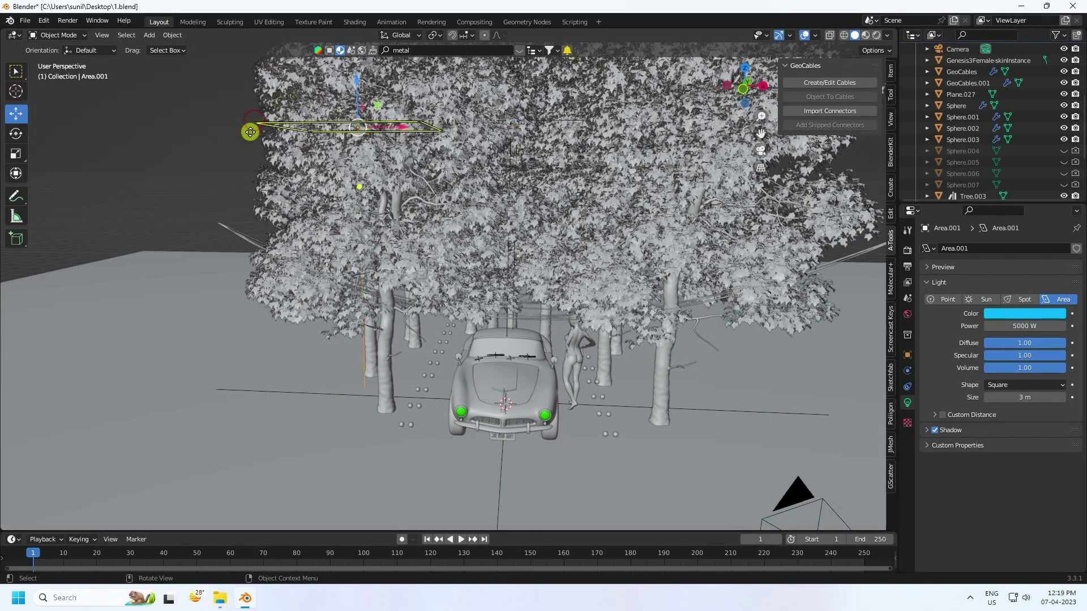
left_click(1031, 311)
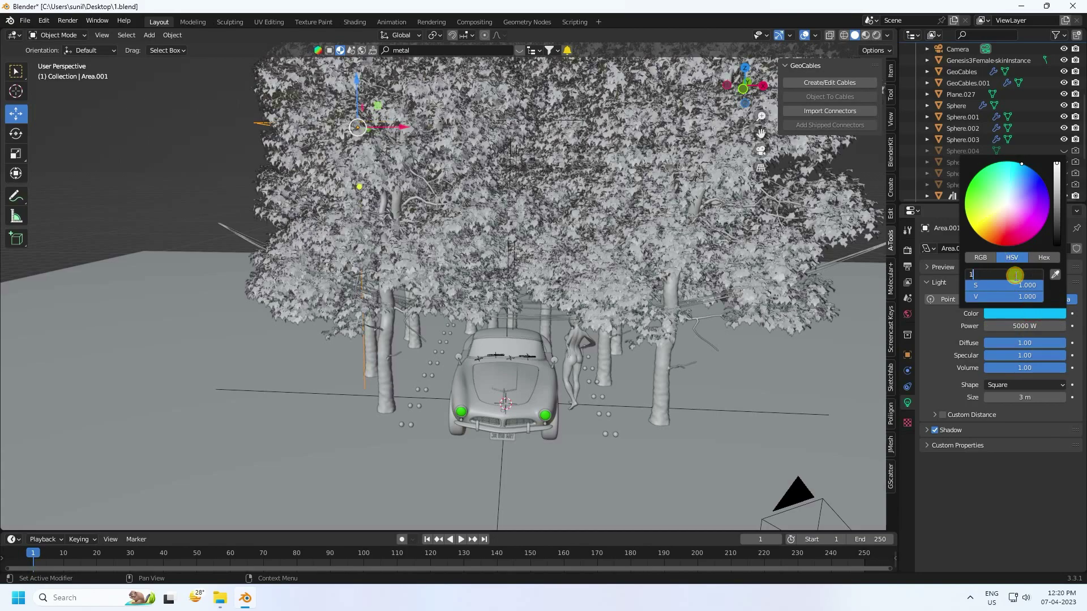
left_click(1015, 275)
type("1")
key("Return")
Step: Duplicate the blue and red overhead area lights together
scroll(966, 141, "up", 4)
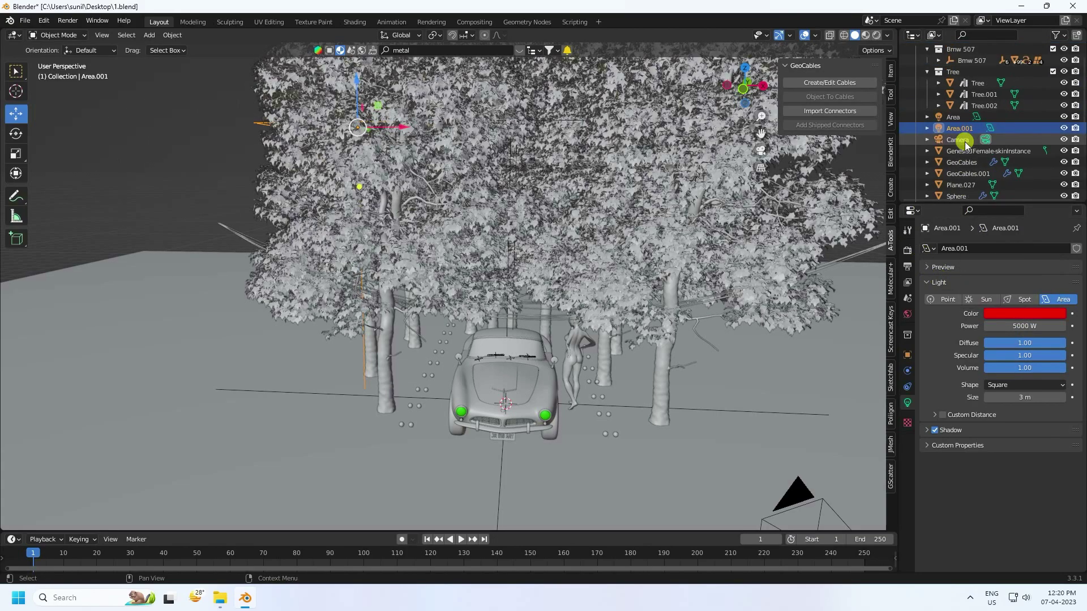
left_click(958, 120, "ctrl")
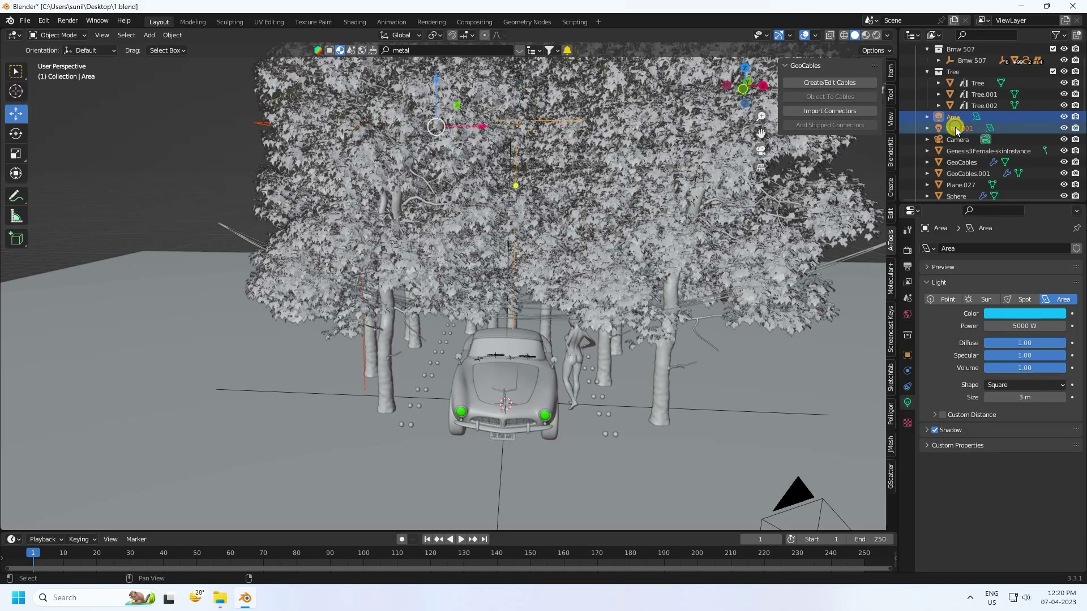
scroll(562, 263, "up", 5)
middle_click_drag(563, 263, 563, 263)
key("ctrl+c")
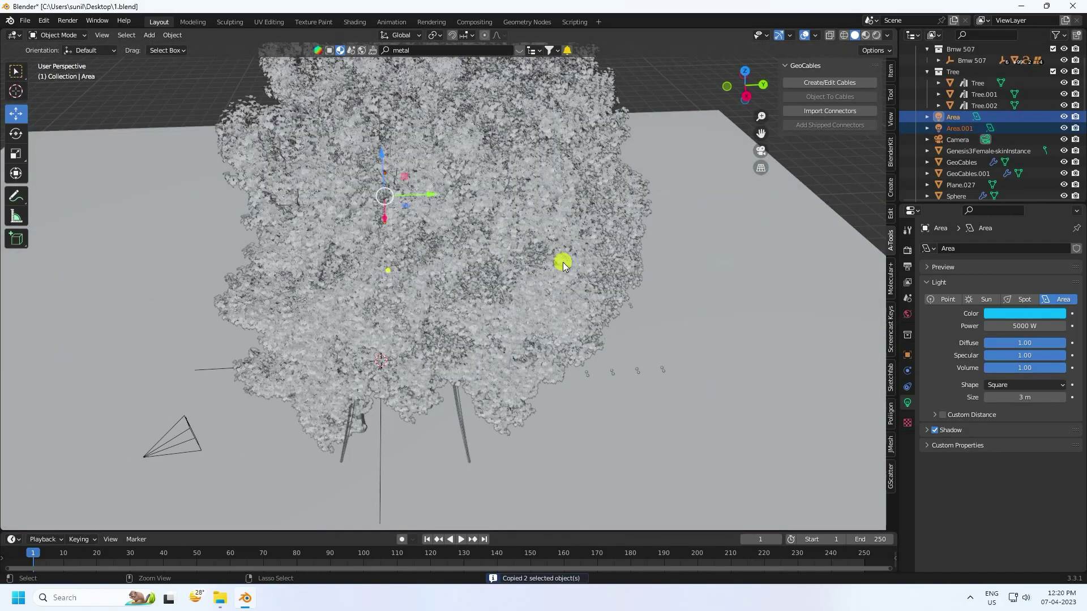
key("ctrl+v")
Step: Move the two copied lights along Y to behind the trees and lower them along Z towards the ground
left_click_drag(427, 197, 431, 194)
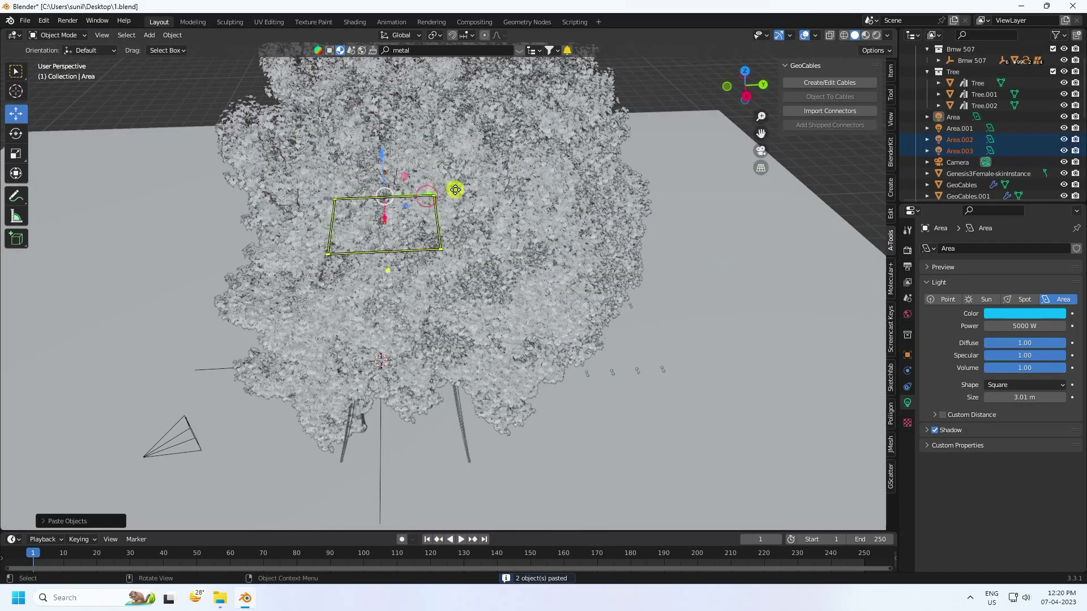
left_click(958, 141, "ctrl")
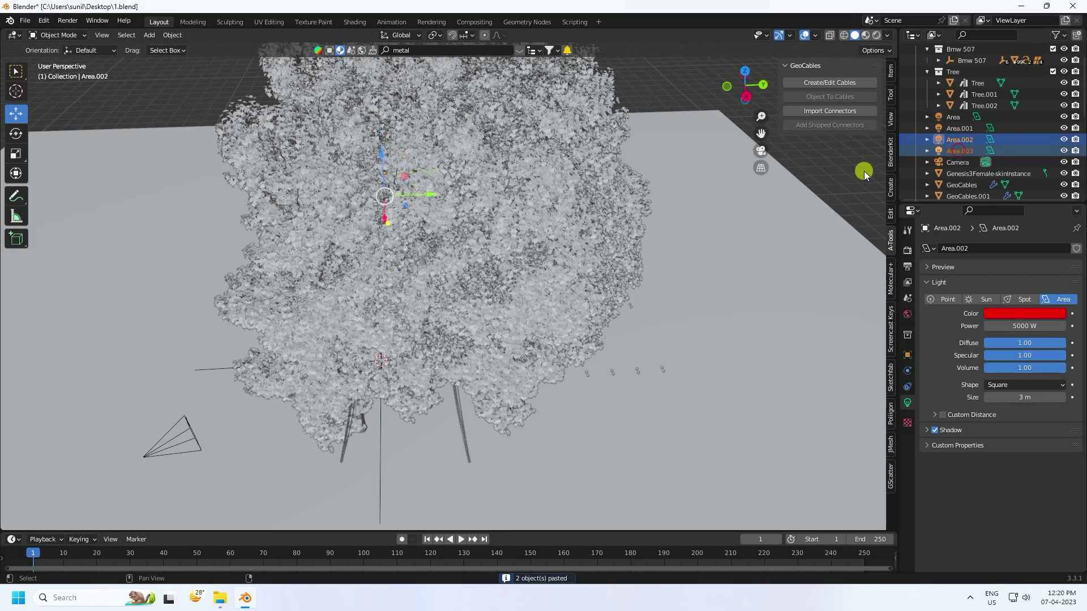
left_click_drag(432, 195, 730, 203)
middle_click_drag(730, 204, 714, 178)
key("g")
key("z")
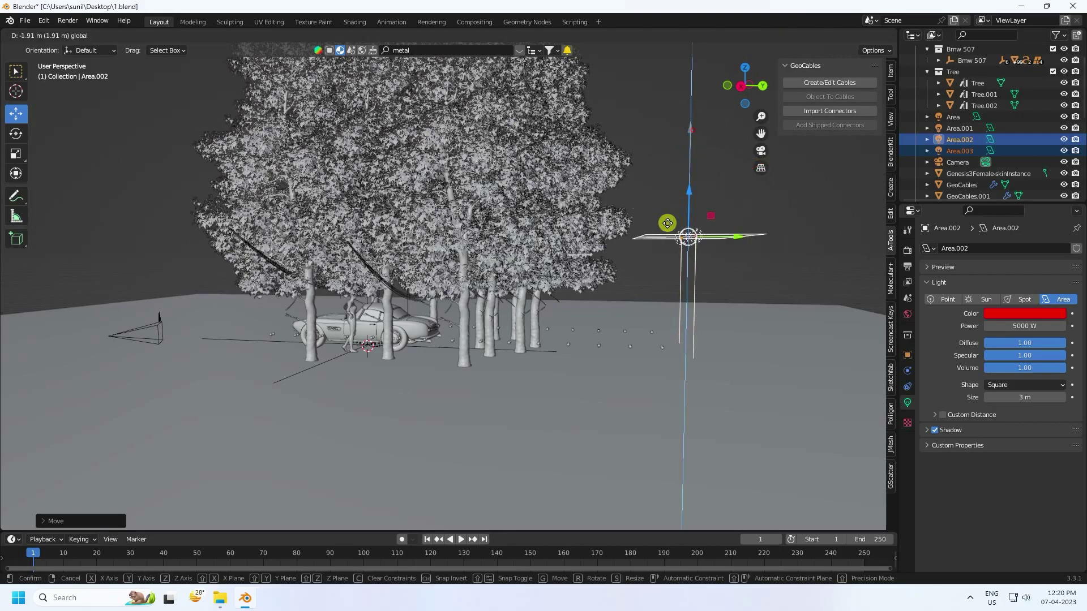
left_click(660, 260)
Step: Rotate the two lights behind the trees by -90° about the X axis so they face the car
left_click(15, 133)
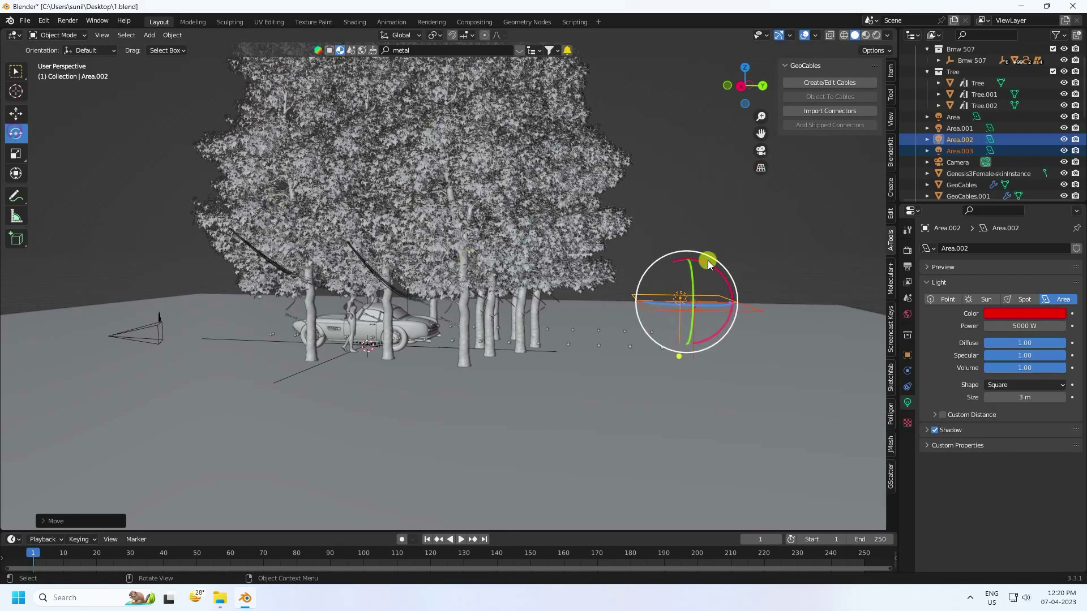
left_click_drag(707, 264, 730, 325)
left_click(48, 520)
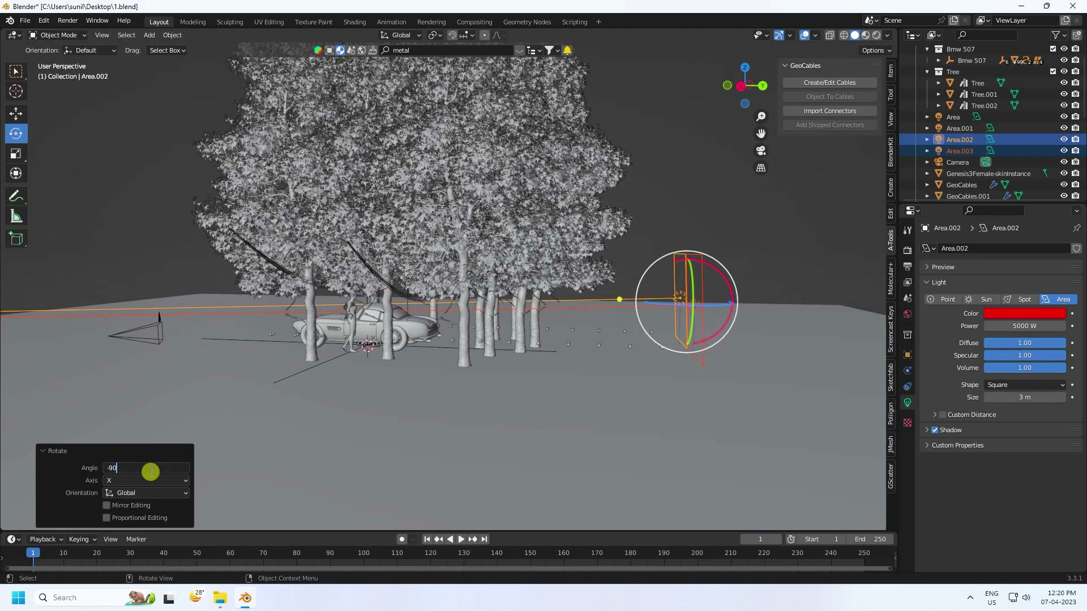
key("Return")
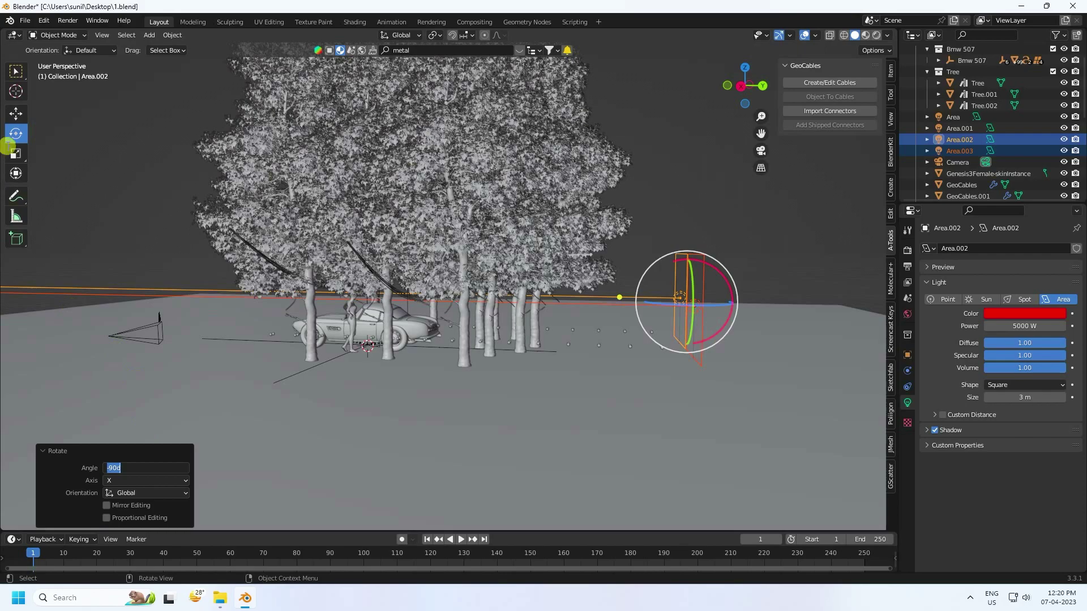
Step: Shift the two upright lights along Y to bring them closer behind the trees
key("shift+space")
key("g")
left_click_drag(729, 302, 668, 296)
key("KP_0")
key("KP_0")
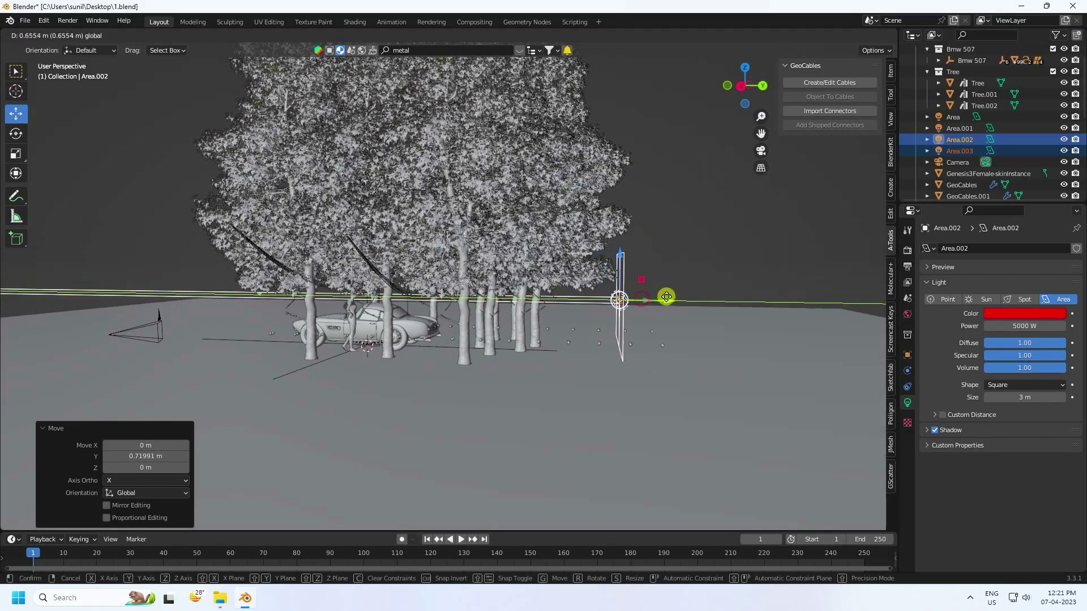
left_click(678, 257)
Step: Duplicate the upright blue light and move the copy about 6.8 m along X
middle_click_drag(678, 257, 594, 280)
left_click(644, 264)
key("ctrl+c")
key("ctrl+v")
left_click_drag(593, 280, 771, 340)
middle_click_drag(771, 341, 718, 351)
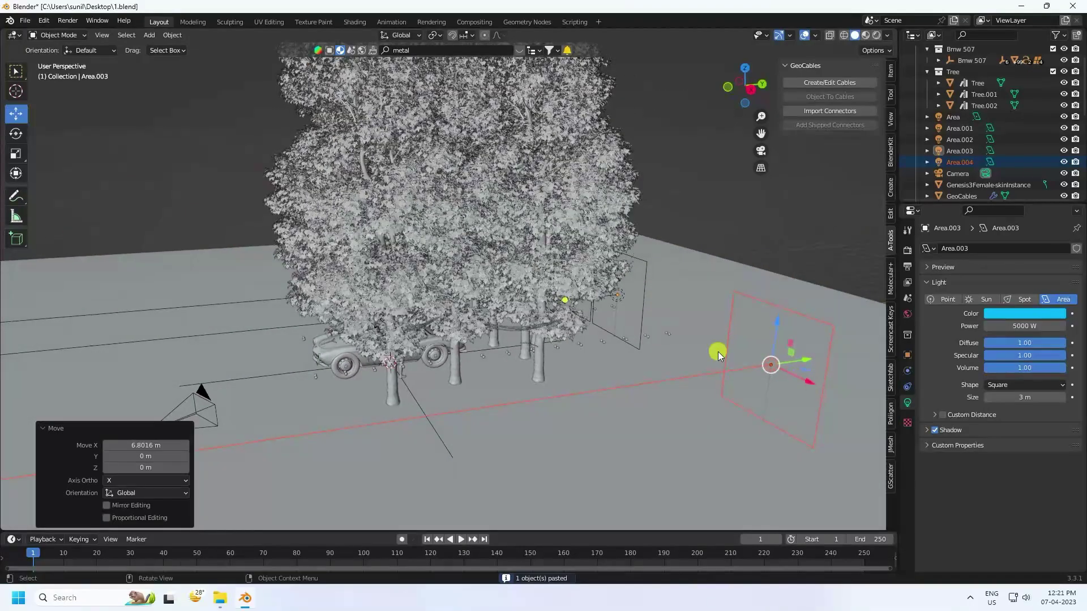
Step: Move the copied blue light about -8.65 m along Y to stand beside the car
scroll(718, 351, "down", 3)
left_click_drag(645, 343, 465, 361)
middle_click_drag(466, 361, 614, 312)
scroll(614, 313, "up", 3)
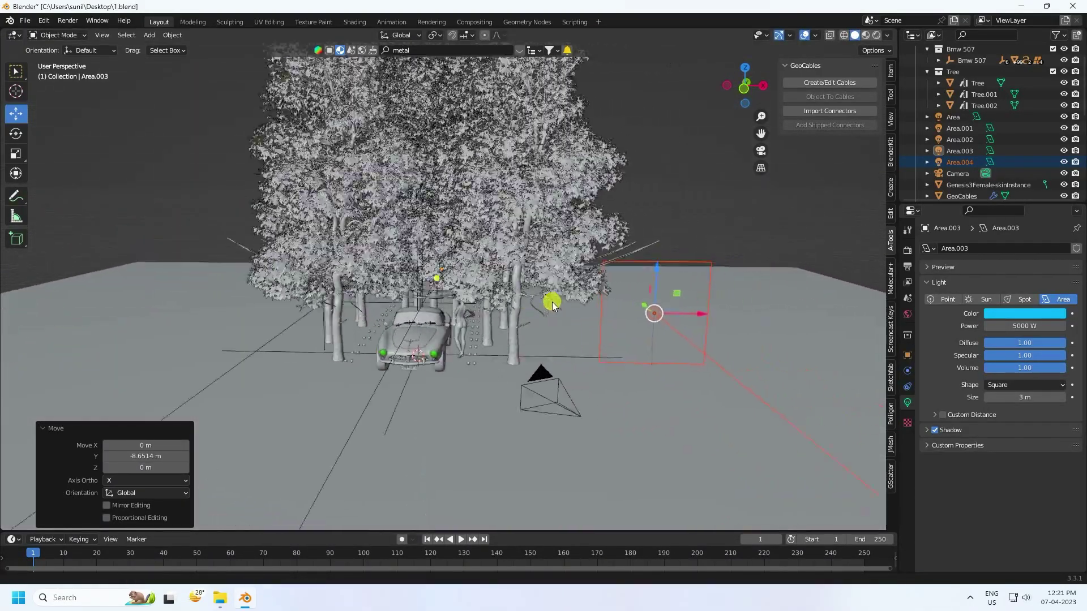
Step: Rotate the copied blue light by -90° about the Z axis so it faces the car from the side
middle_click_drag(552, 301, 396, 295)
left_click(16, 133)
left_click_drag(614, 304, 578, 308)
left_click(158, 468)
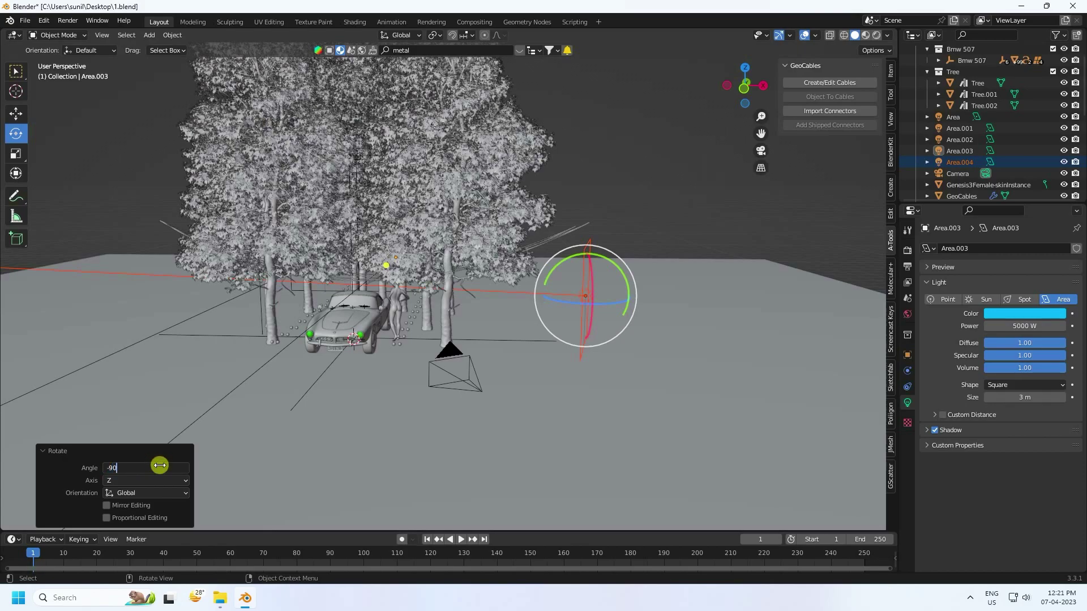
key("Return")
Step: Select the blue side light, Area.004, and change its power
left_click(16, 113)
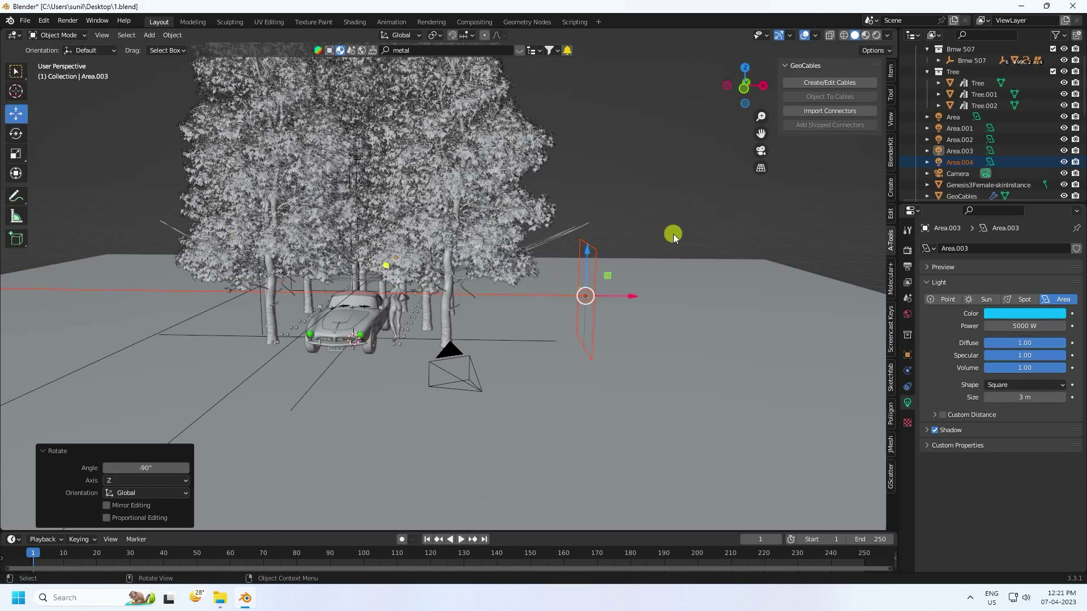
middle_click_drag(673, 233, 665, 228)
left_click(660, 236)
left_click(586, 276)
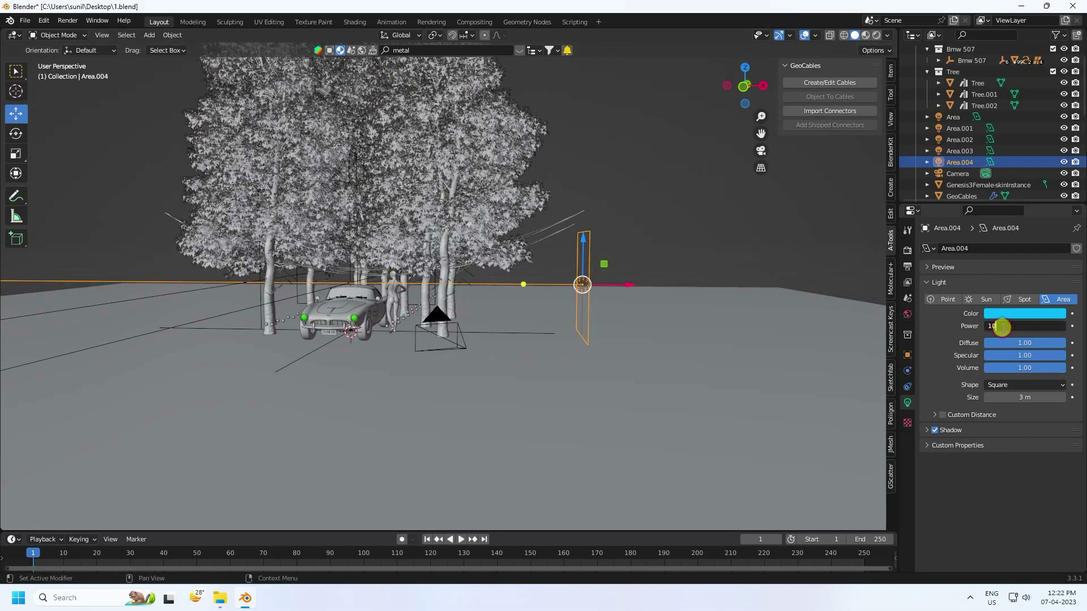
key("Return")
Step: Duplicate the upright red light and move the copy about -18.3 m along Y to in front of the car
middle_click_drag(789, 309, 731, 305)
left_click(672, 274)
middle_click_drag(498, 318, 512, 320)
key("ctrl+v")
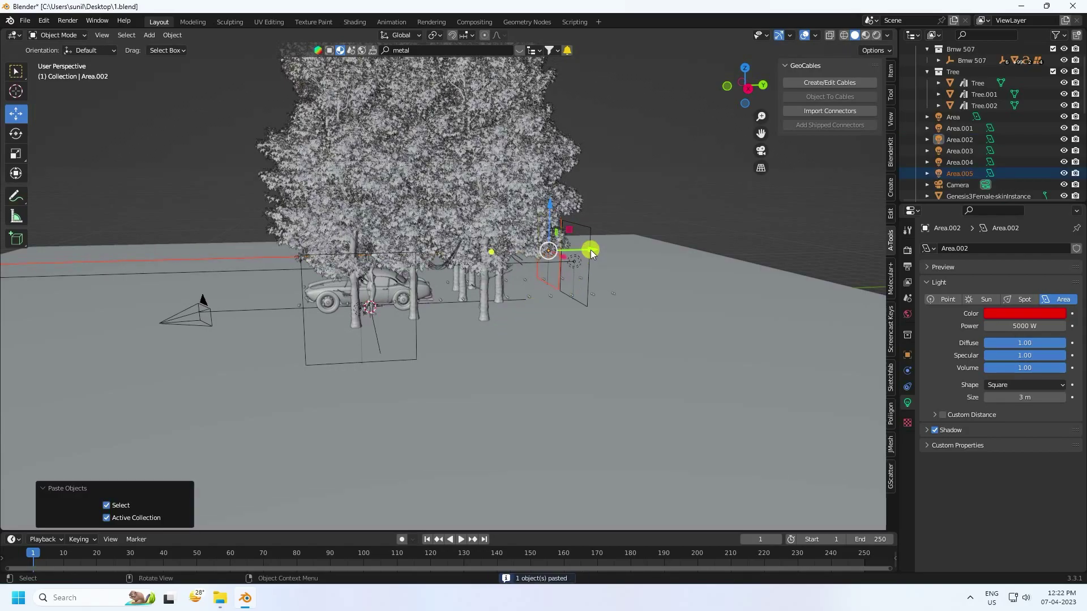
key("g")
key("y")
left_click(151, 320)
Step: Move the copied red light about 2.95 m along X to line it up with the car
middle_click_drag(151, 320, 490, 327)
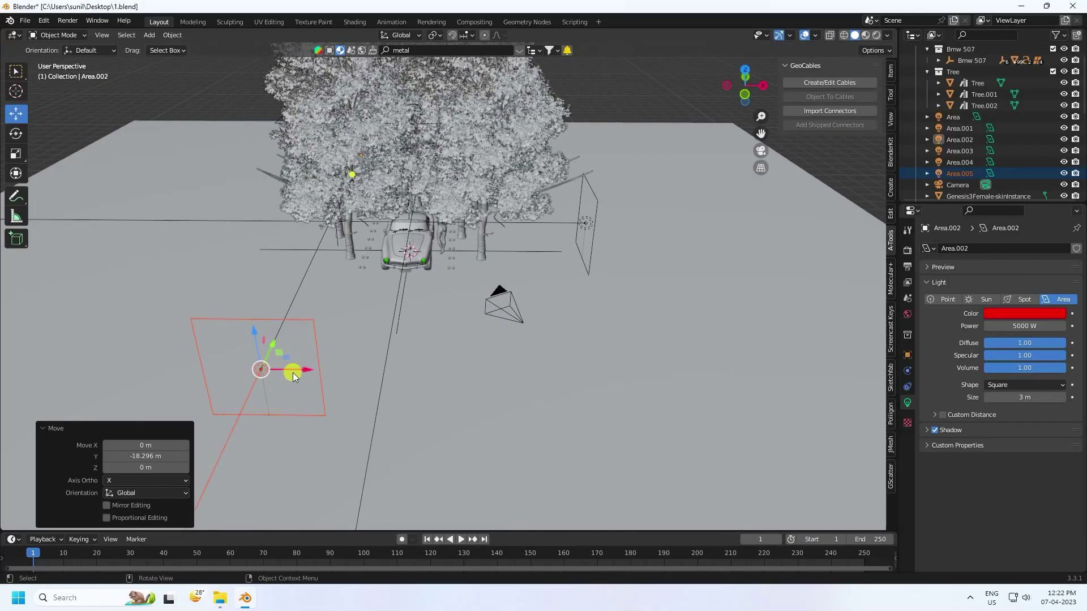
key("g")
key("x")
left_click(406, 378)
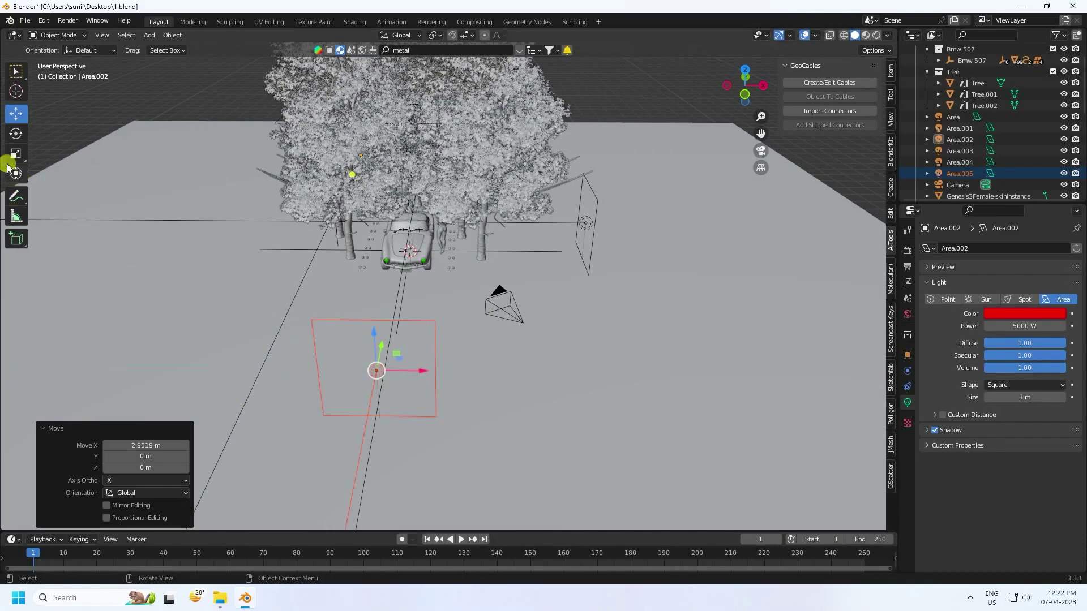
Step: Rotate the copied red light by 180° about the Z axis so it faces the car's front
left_click(16, 133)
left_click_drag(348, 390, 398, 352)
middle_click_drag(413, 425, 321, 403)
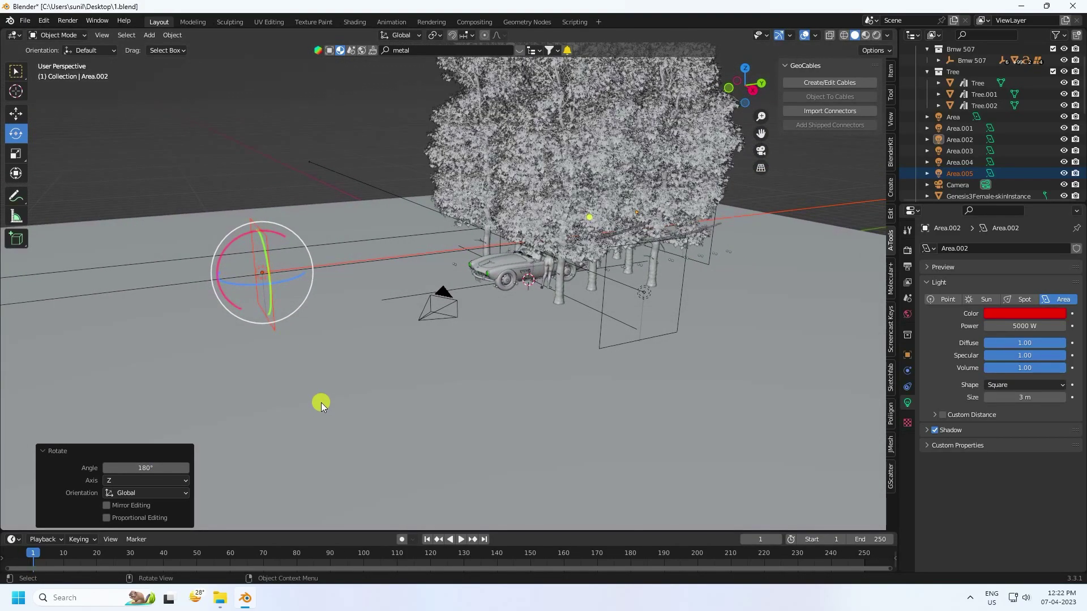
Step: Set the power of the active red area light, Area.002, to 800 W
left_click(16, 114)
left_click(1020, 325)
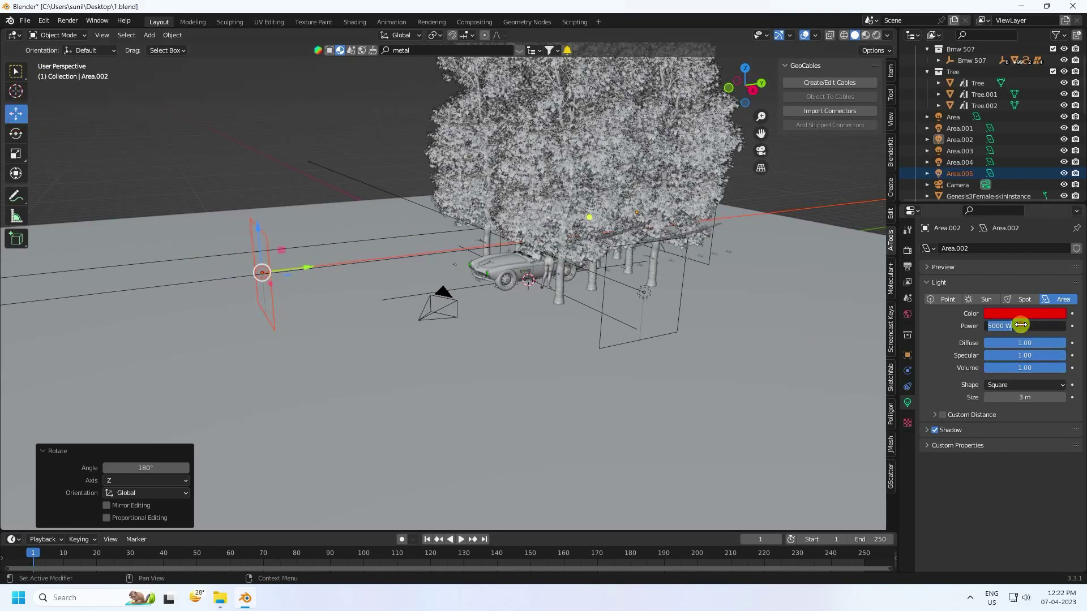
type("800")
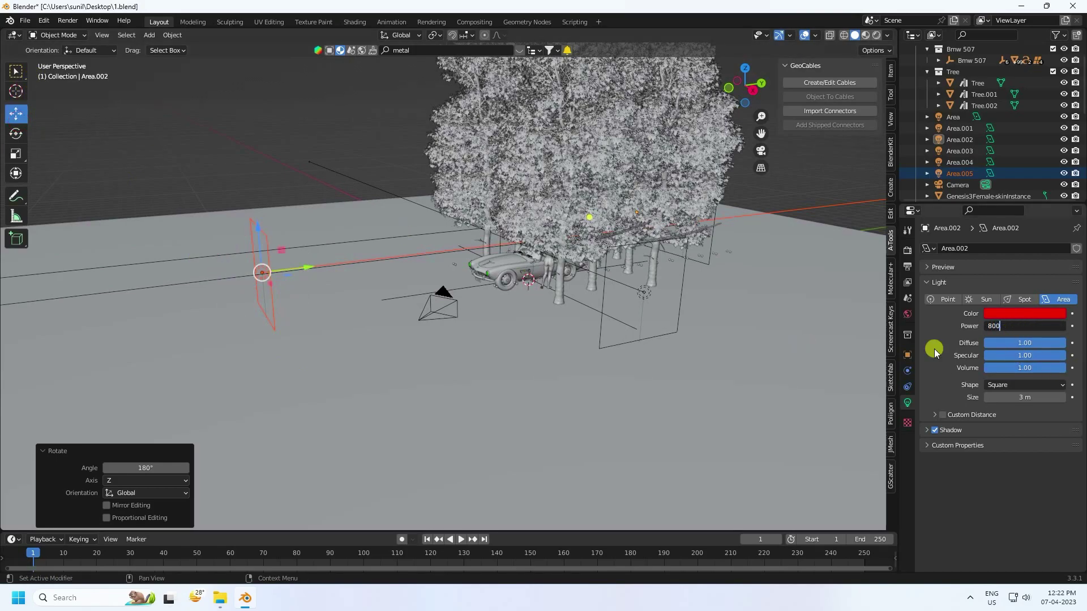
key("Return")
Step: Show the scene through the camera and save the file
key("KP_0")
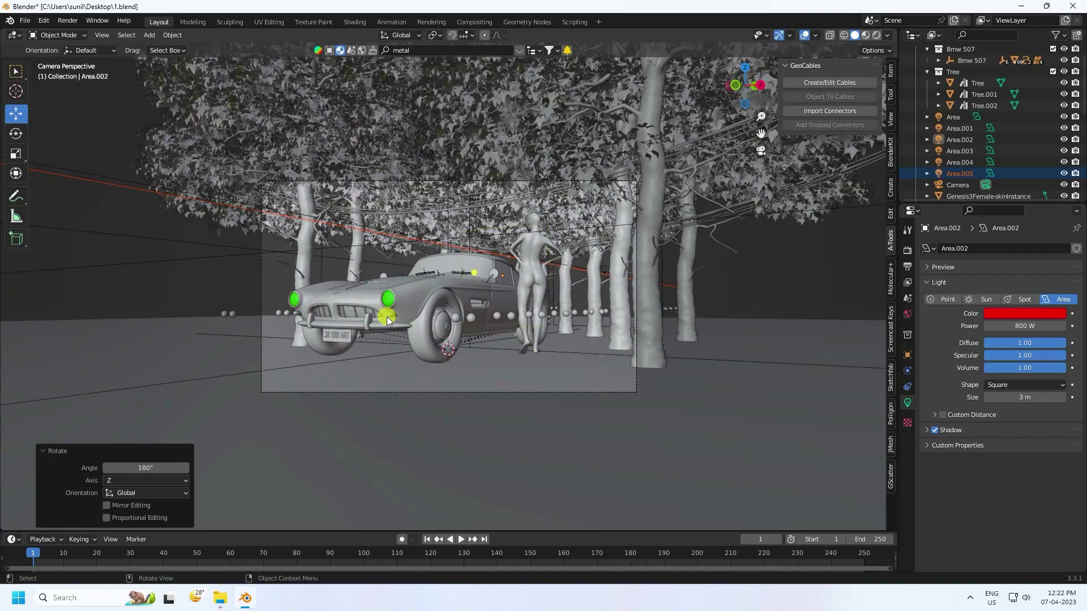
key("Home")
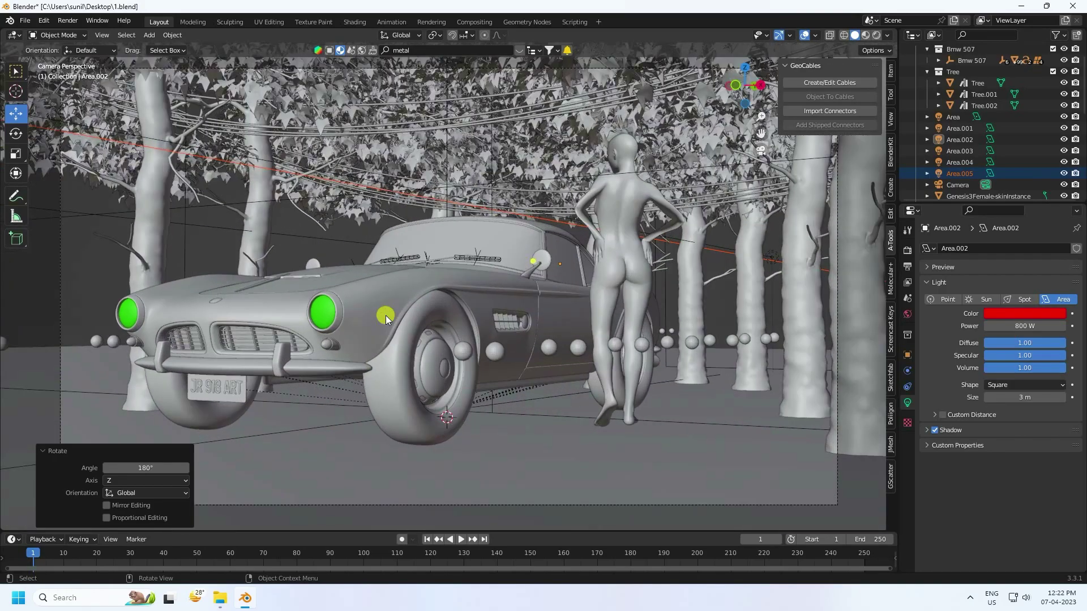
left_click(26, 21)
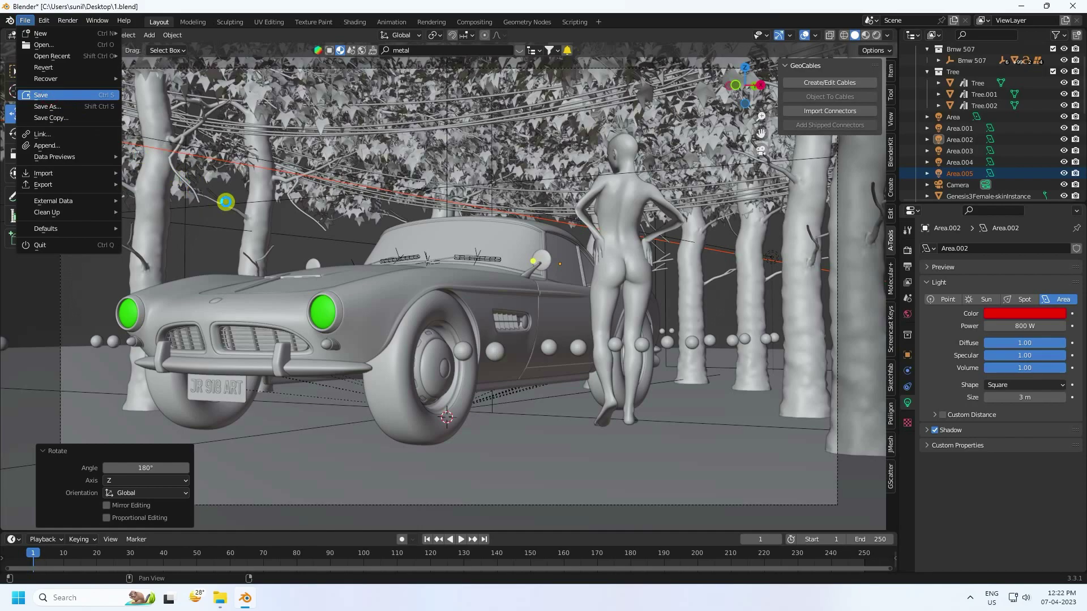
key("Return")
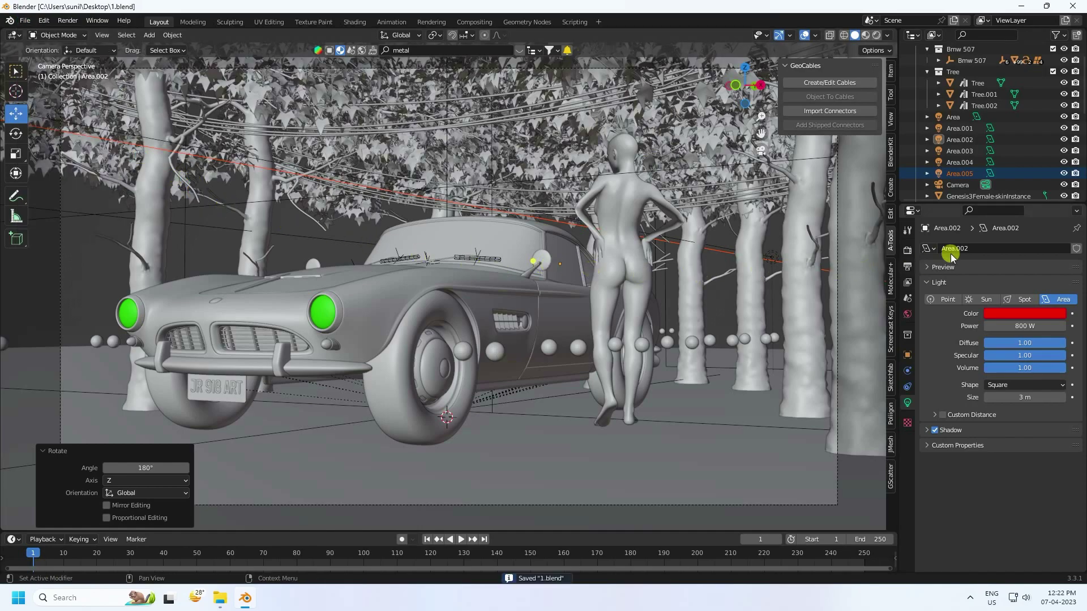
Step: Set the render engine to Cycles and the device to GPU Compute
left_click(907, 253)
left_click(996, 249)
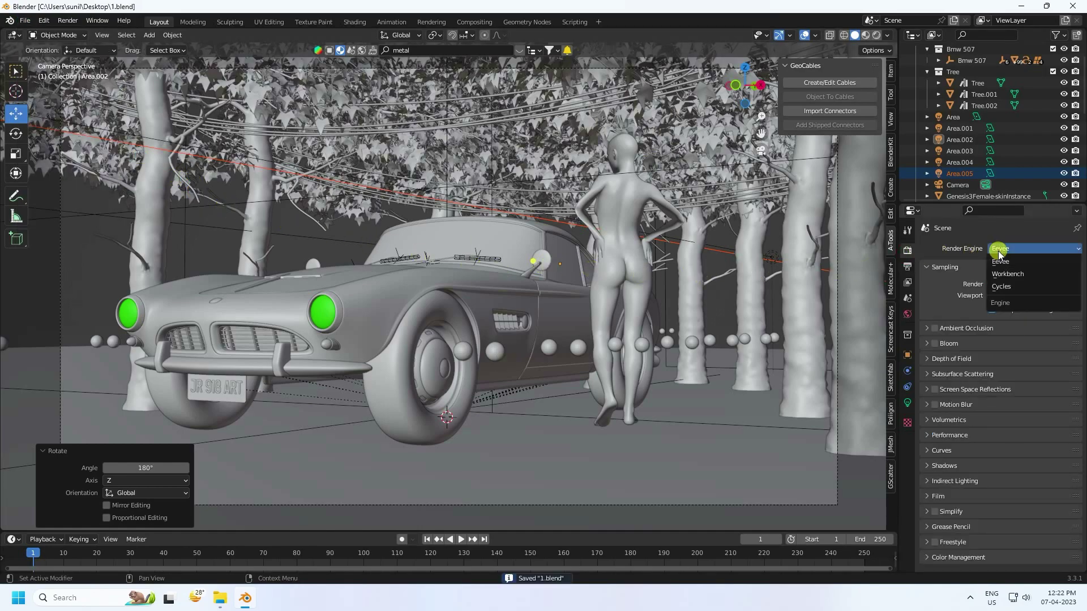
left_click(996, 286)
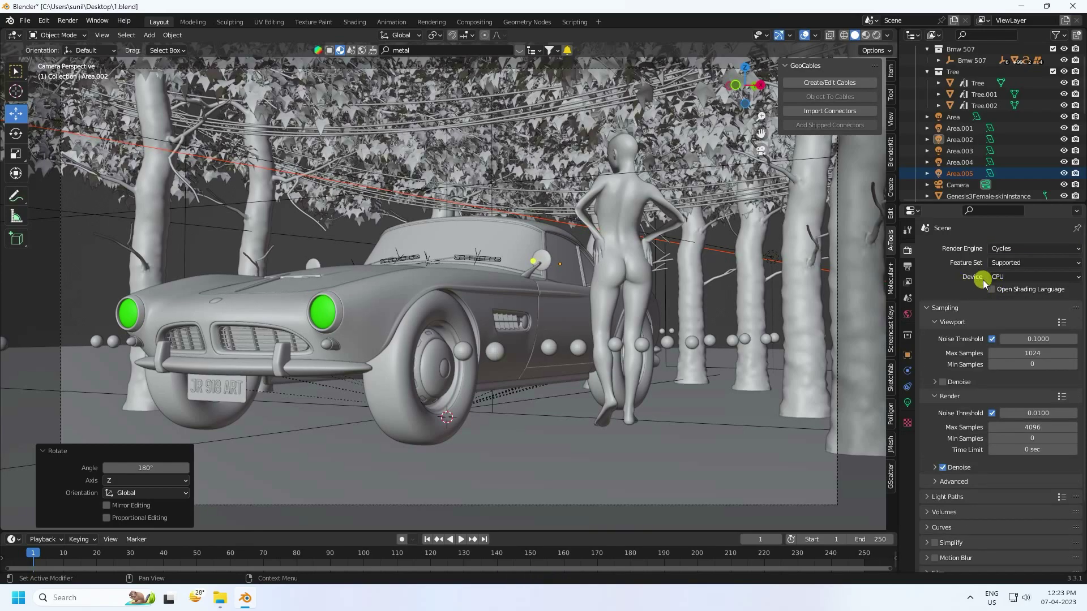
left_click(997, 277)
left_click(1004, 303)
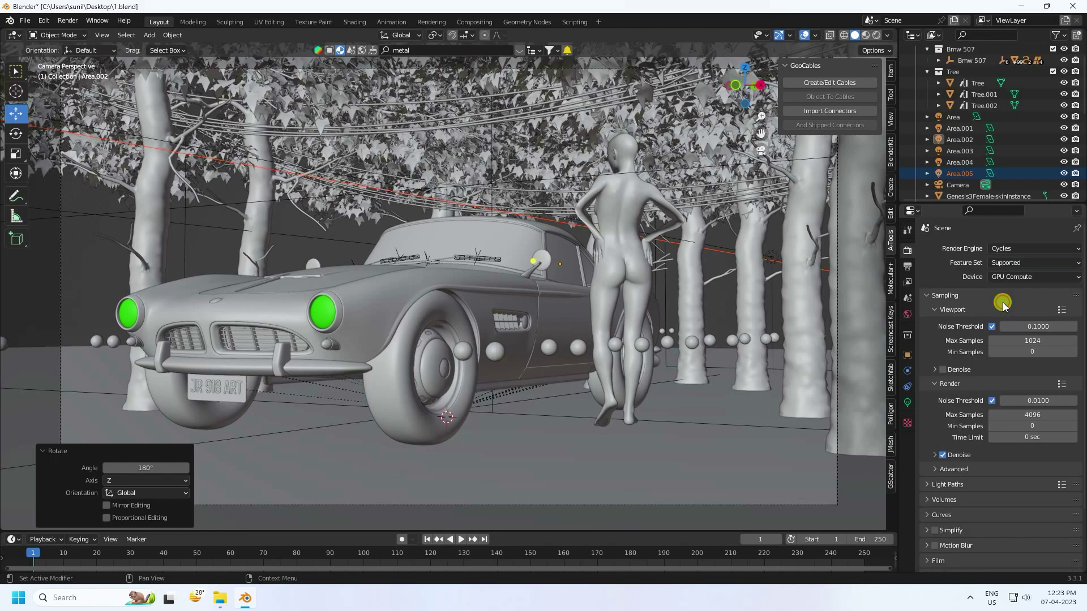
Step: Set the maximum samples to 128 for both the viewport and the final render
left_click(1018, 339)
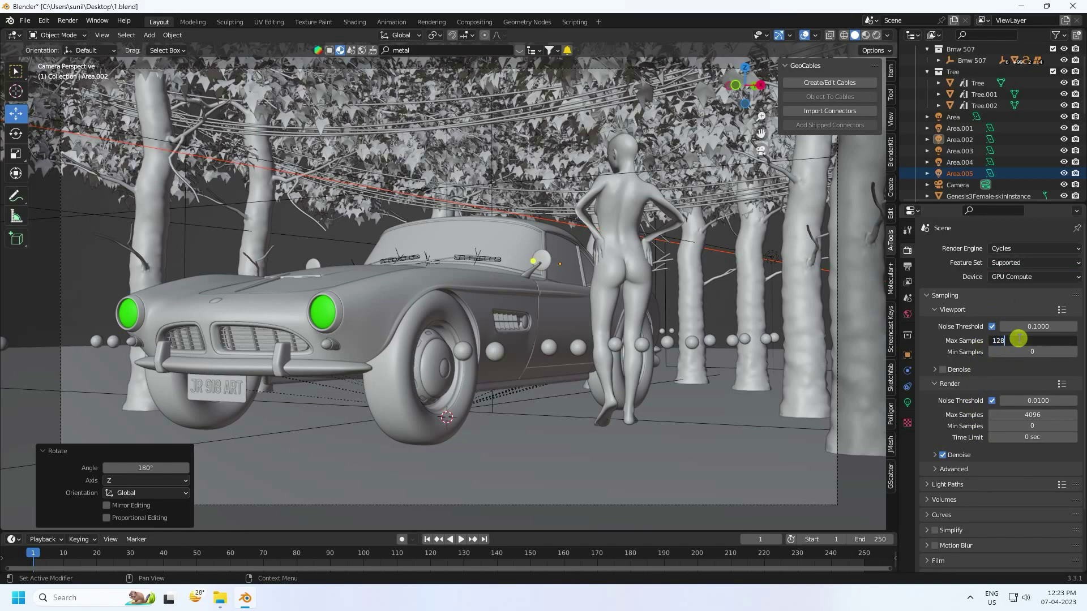
type("128")
key("Return")
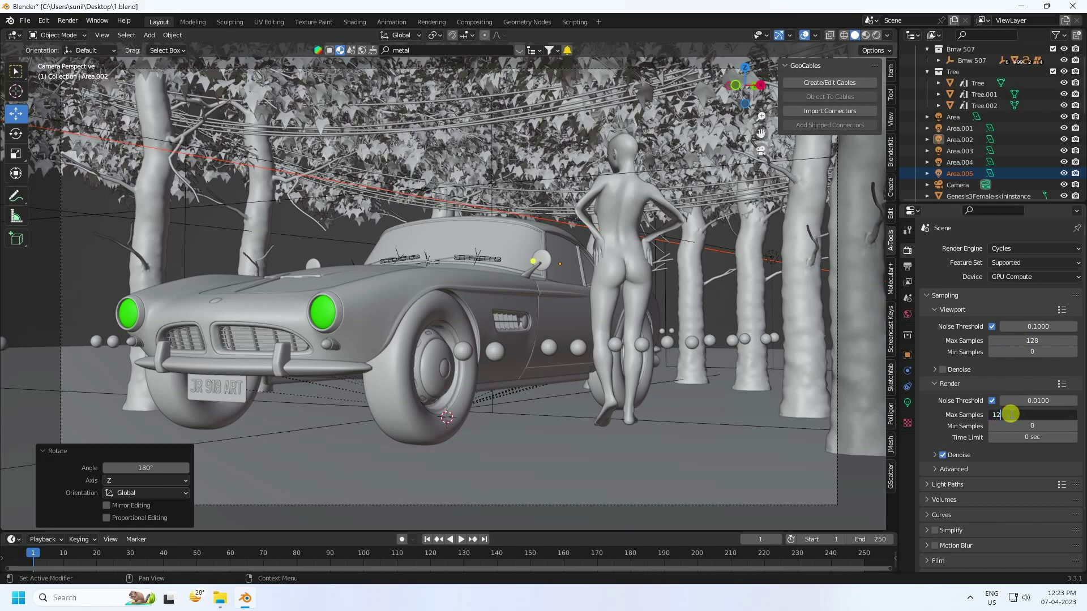
left_click(1011, 415)
type("128")
key("Return")
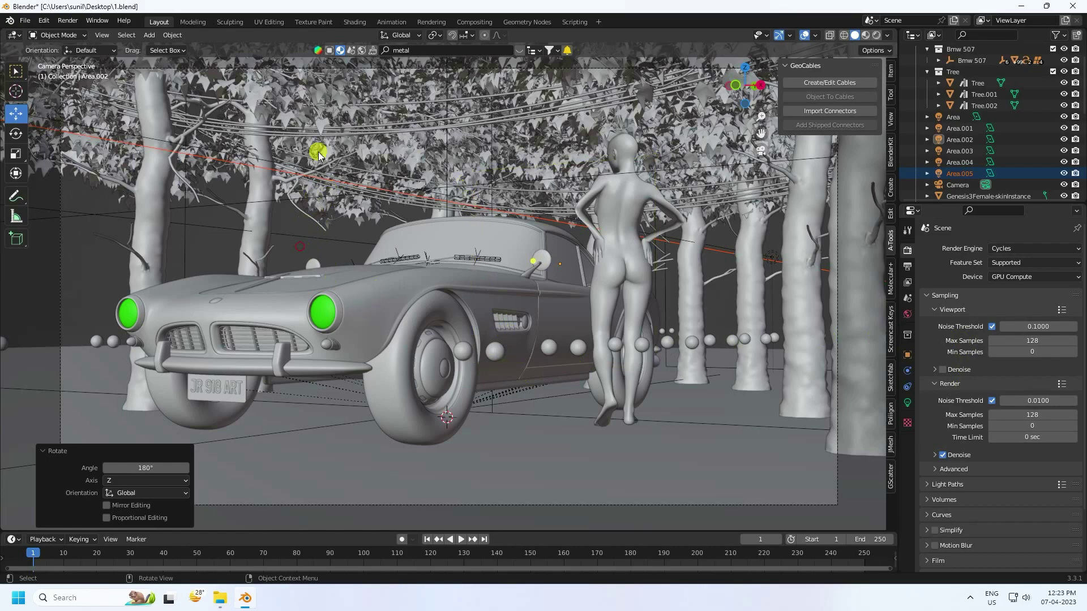
Step: Clear the light selection and bring up the World shader nodes in the Shading workspace
key("alt+a")
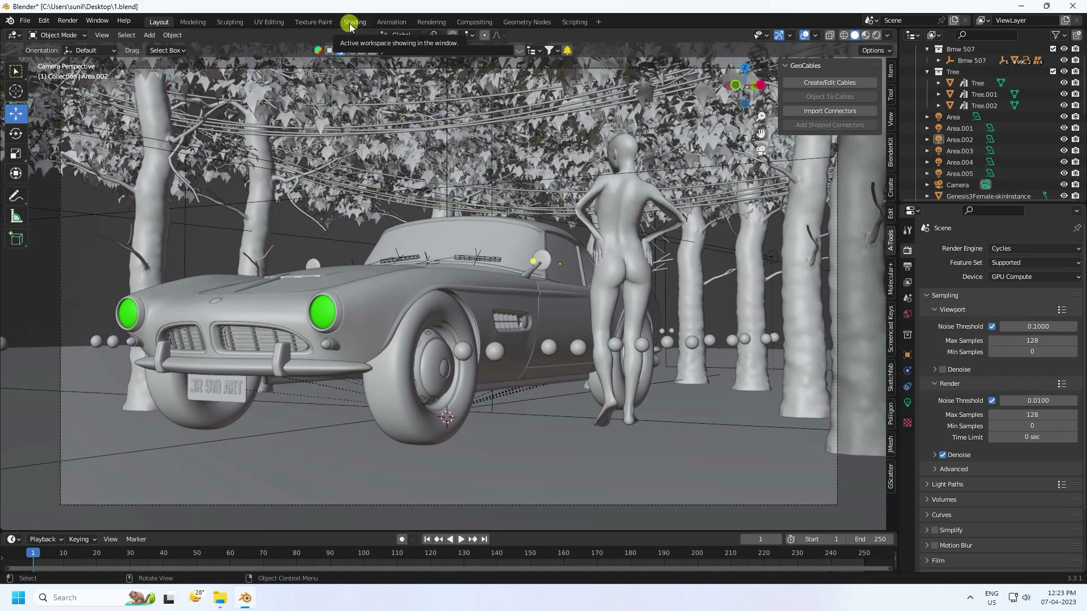
left_click(350, 22)
left_click(372, 131)
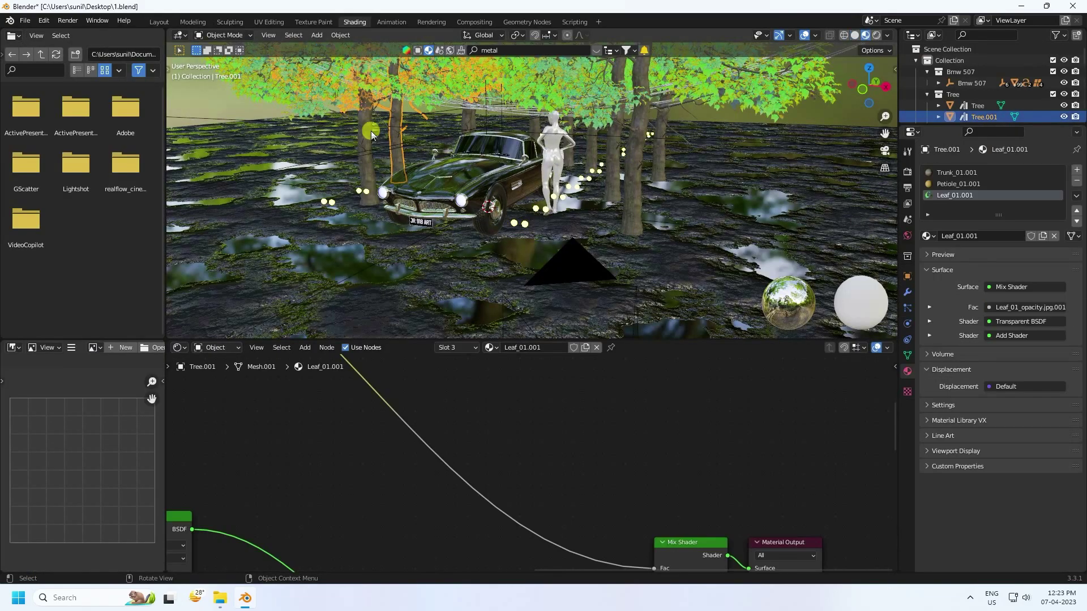
left_click(228, 348)
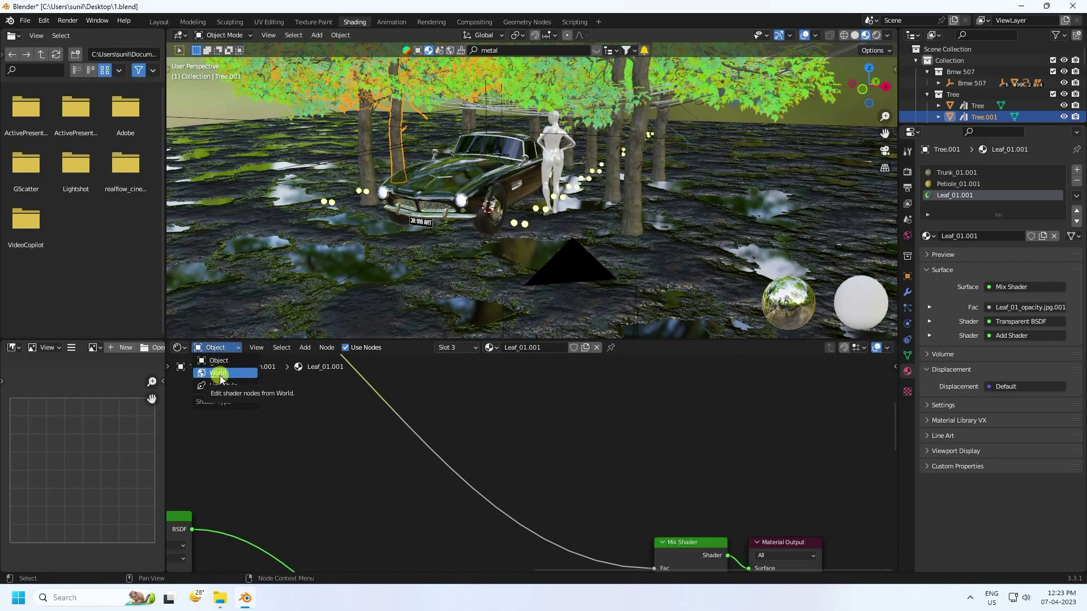
left_click(221, 373)
middle_click_drag(371, 410, 444, 529)
Step: Add a Principled Volume node below the Background node in the world shader
left_click(300, 349)
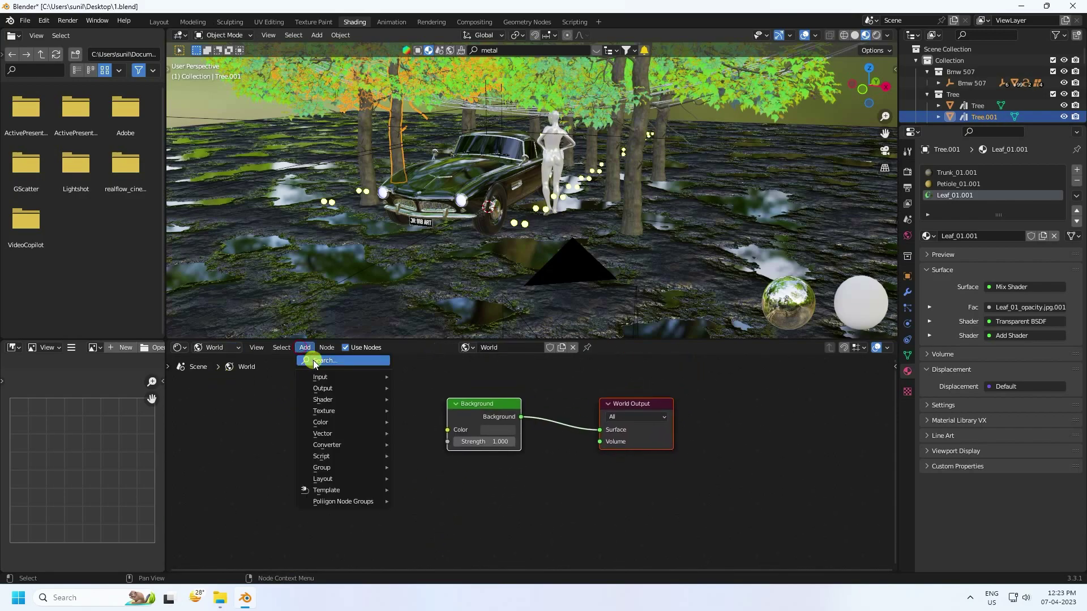
left_click(315, 362)
type("pri")
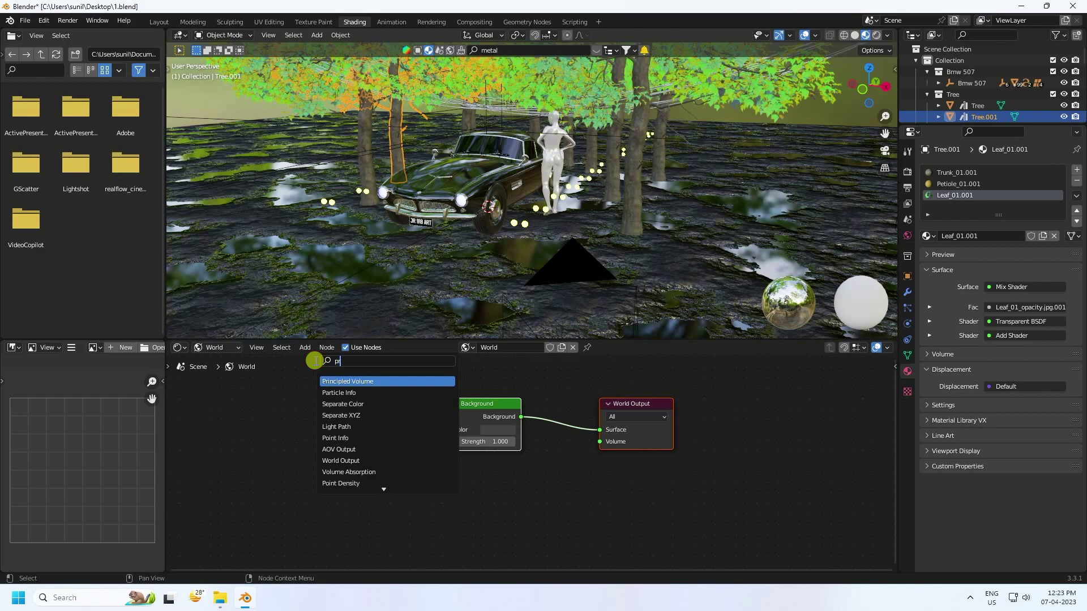
left_click(337, 382)
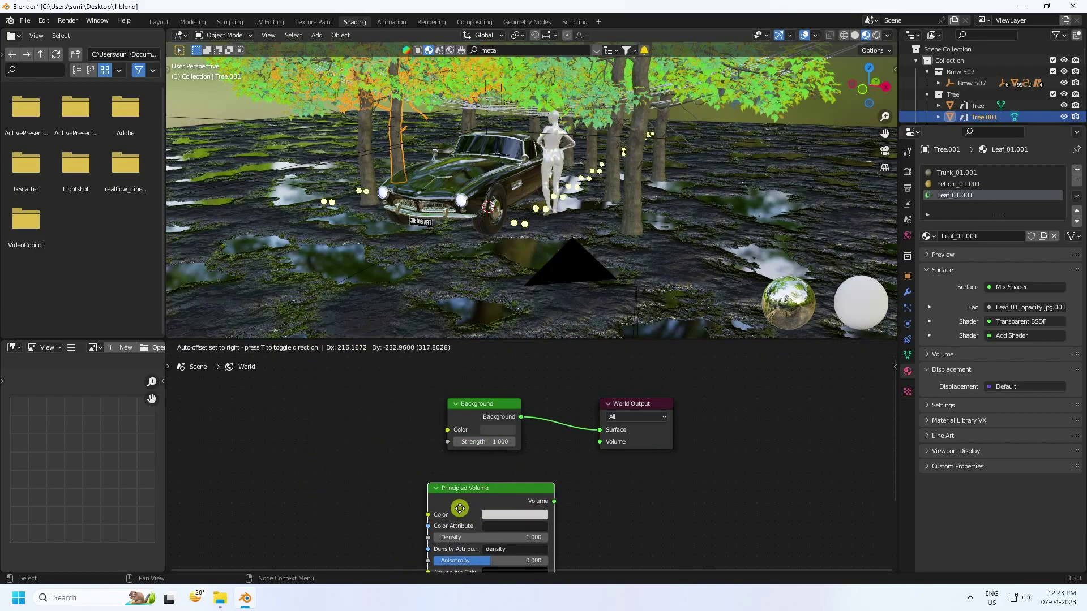
left_click(456, 483)
Step: Connect the Principled Volume to the World Output's Volume input and set its density to 0.25
middle_click_drag(585, 449, 538, 478)
scroll(553, 483, "up", 2)
left_click_drag(498, 483, 542, 466)
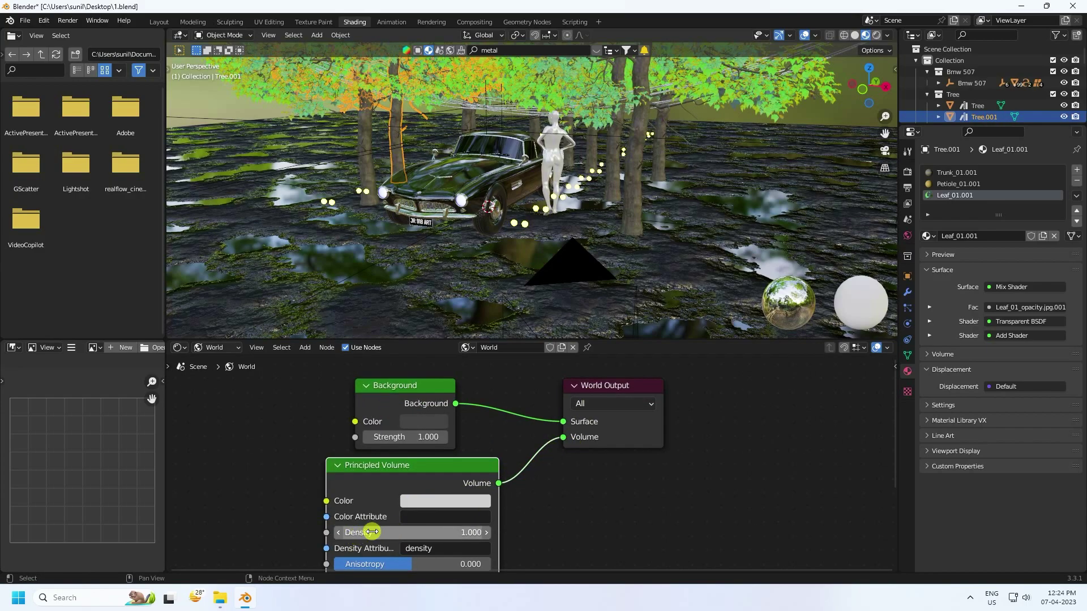
left_click(371, 532)
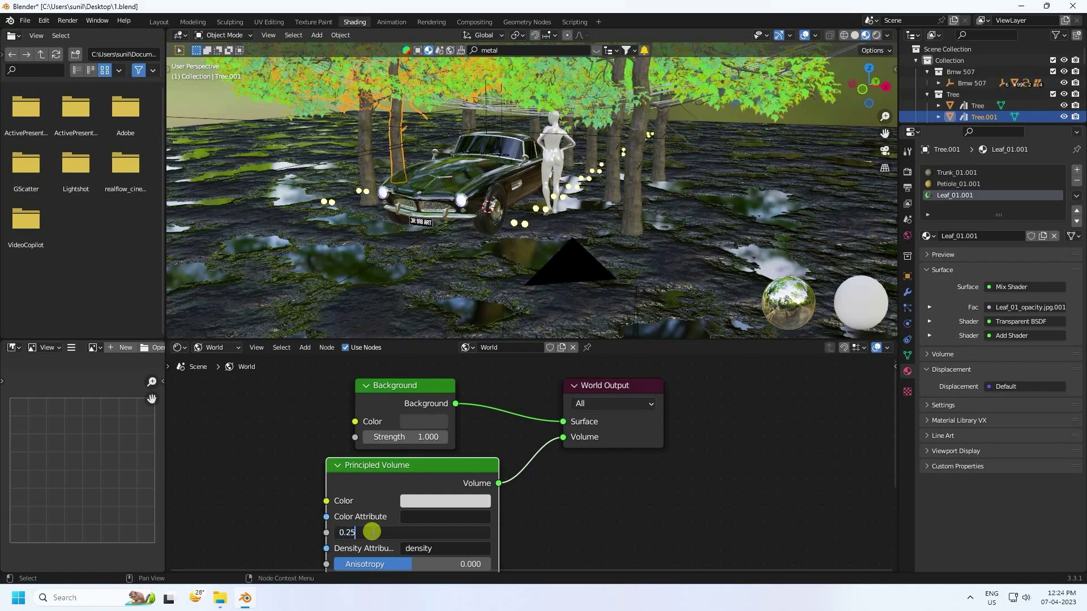
key("Return")
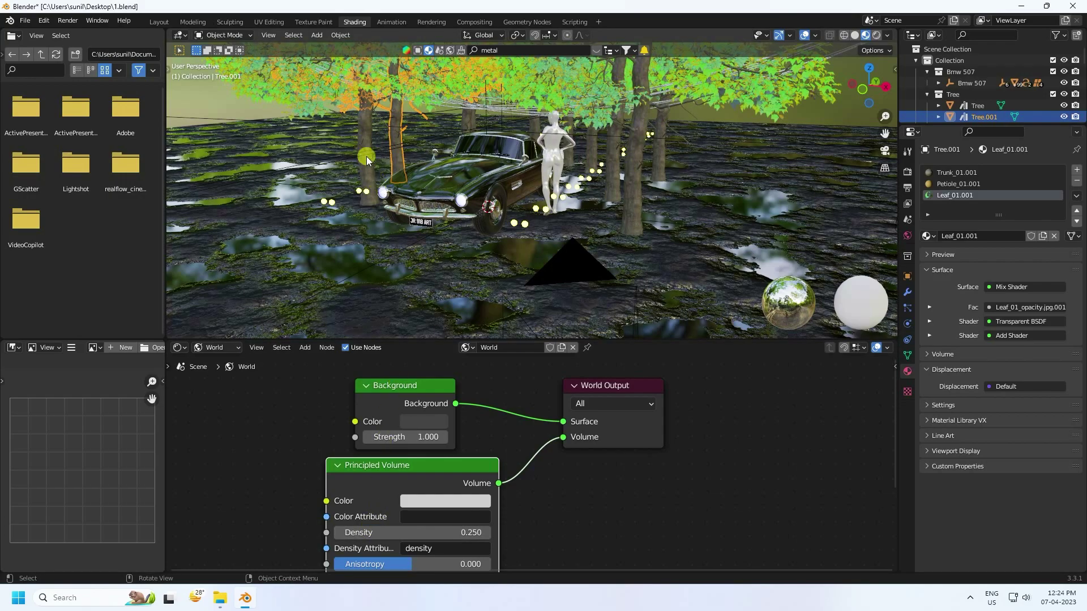
Step: Return to the Layout workspace and render the image
left_click(161, 23)
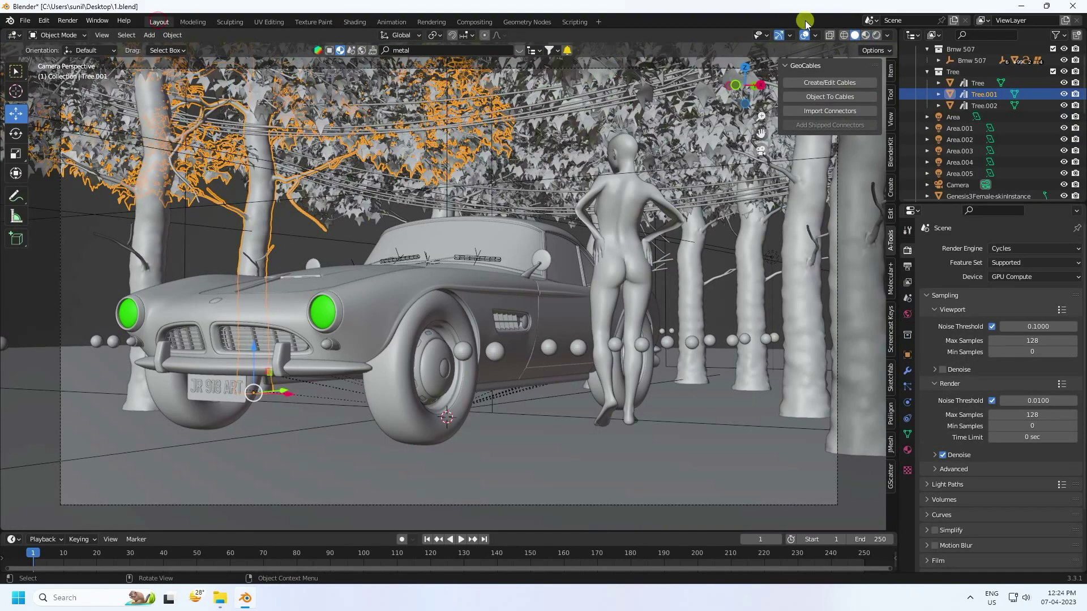
left_click(69, 21)
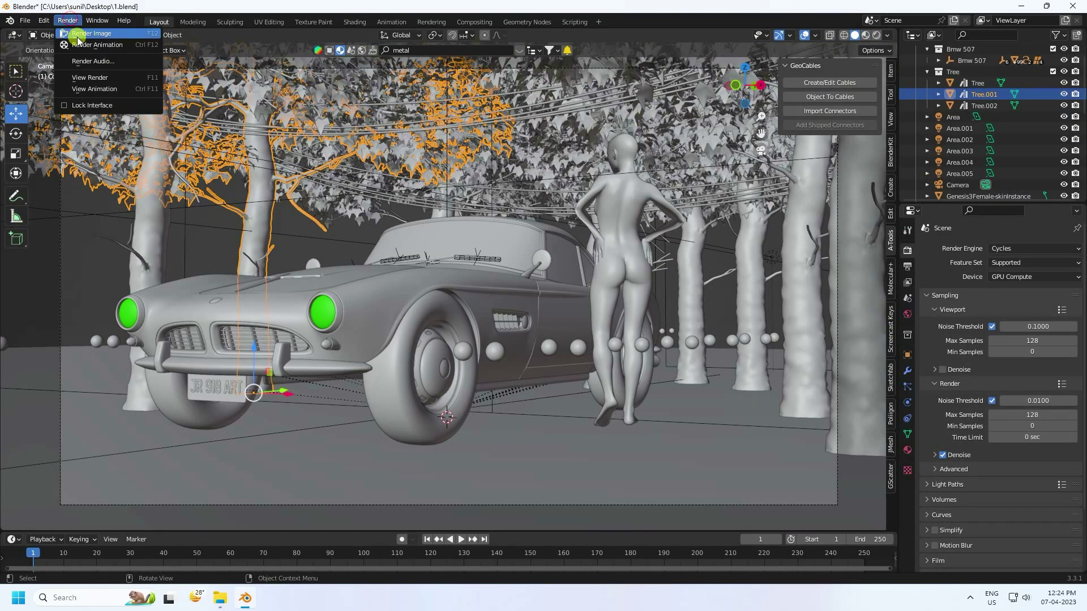
left_click(85, 35)
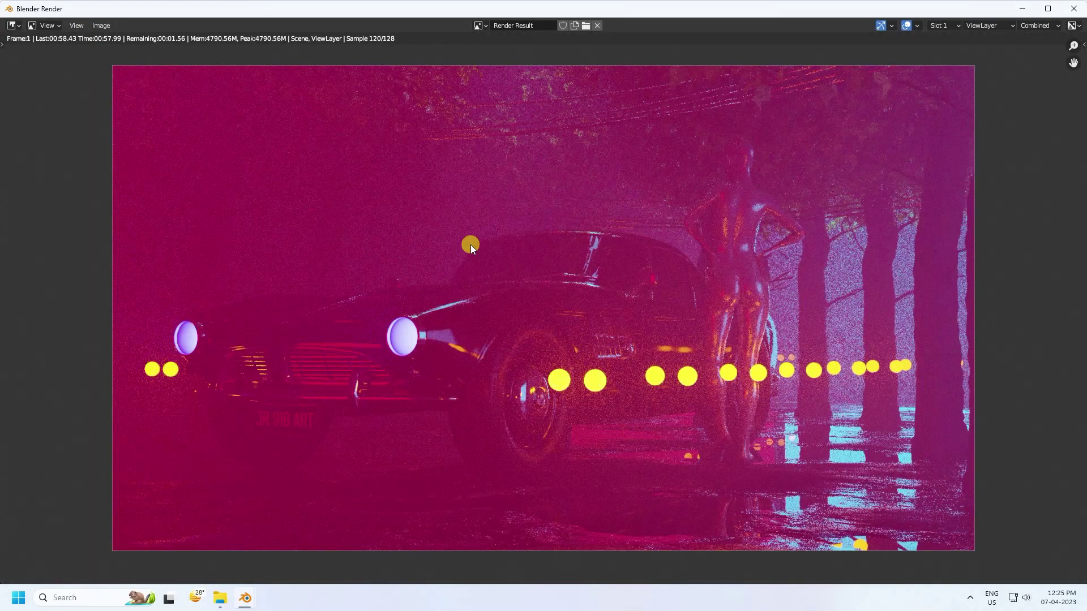
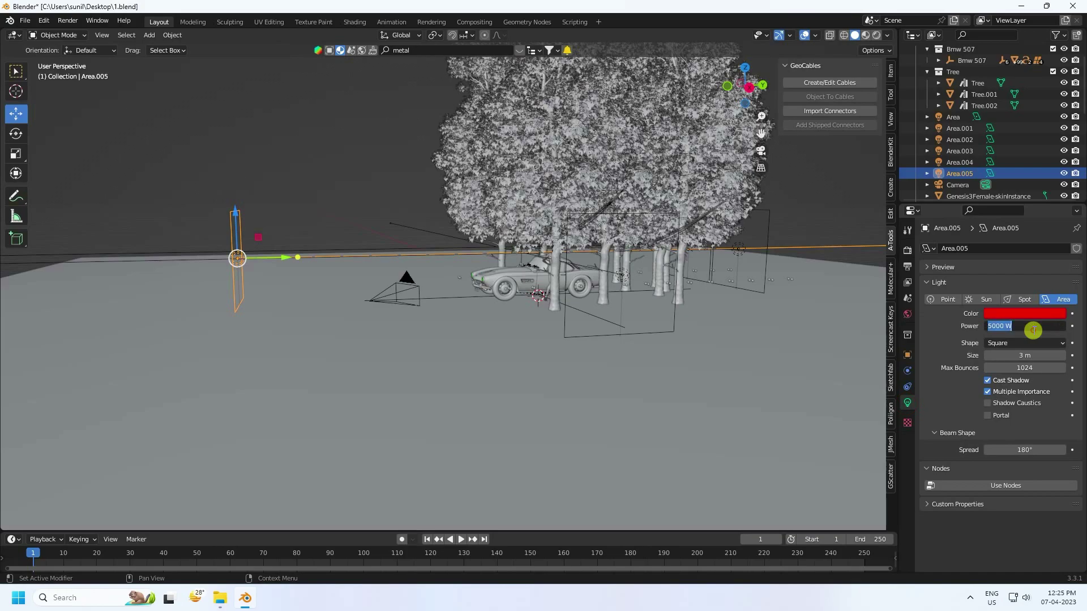
Step: Set the power of the red light in front of the car, Area.005, to 1000 W
type("1000")
key("Return")
Step: Set the power of the blue side light, Area.004, to 1500 W and move it about -0.68 m along X
mouse_move(291, 219)
middle_mouse_down()
mouse_move(259, 215)
mouse_move(273, 213)
middle_mouse_up()
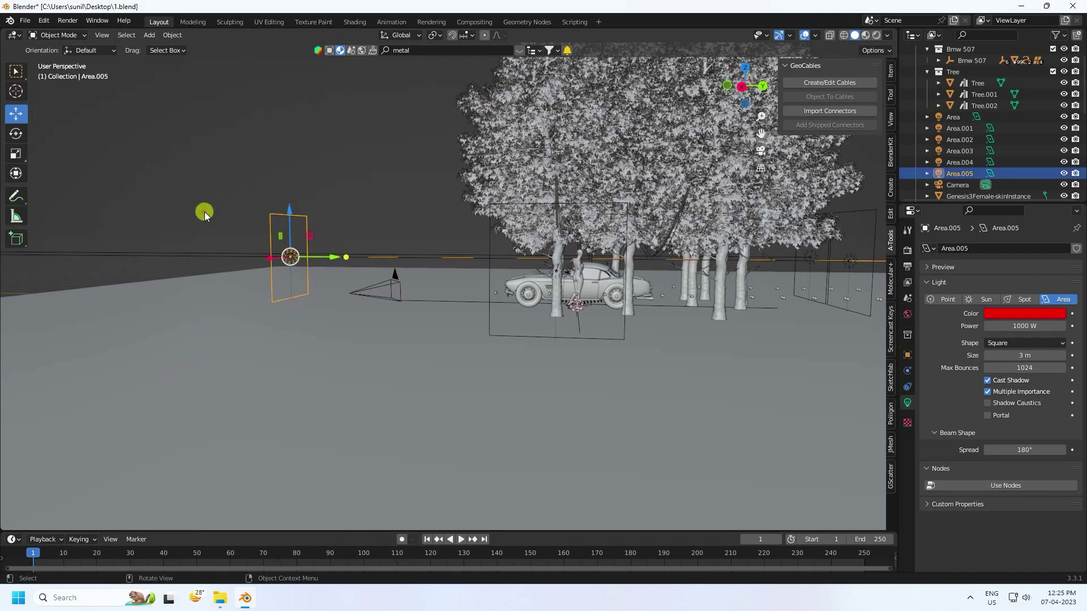
middle_click_drag(308, 230, 599, 204)
left_click(590, 230)
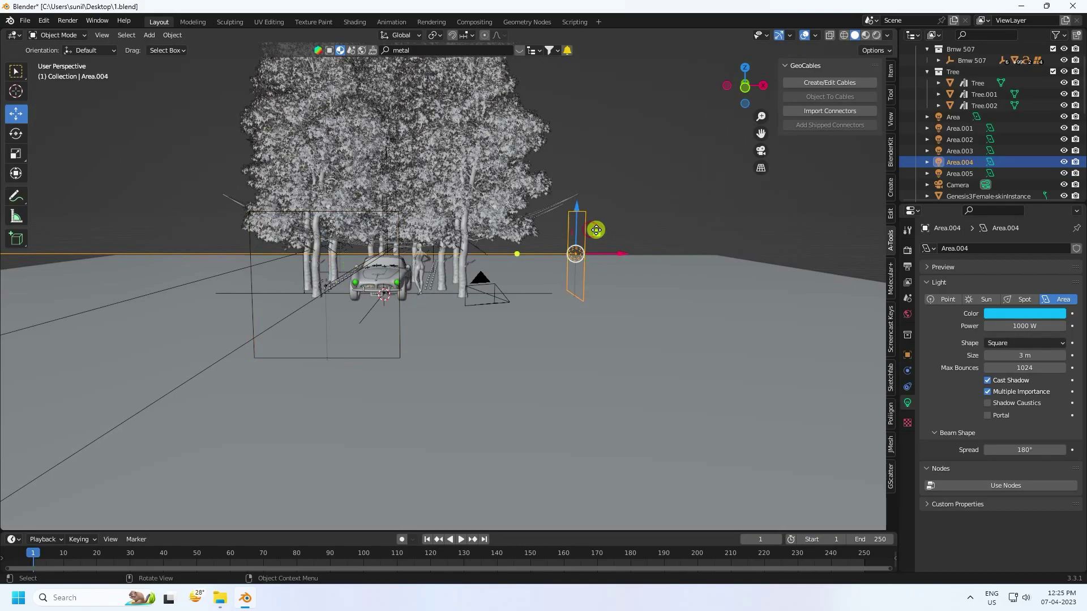
left_click(1039, 326)
type("1500")
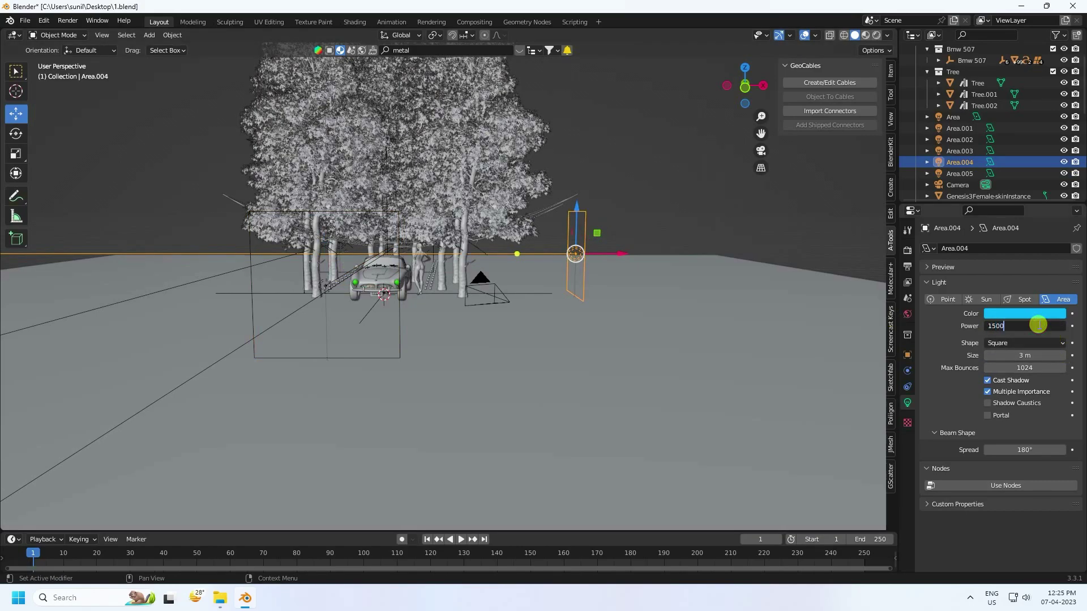
key("Return")
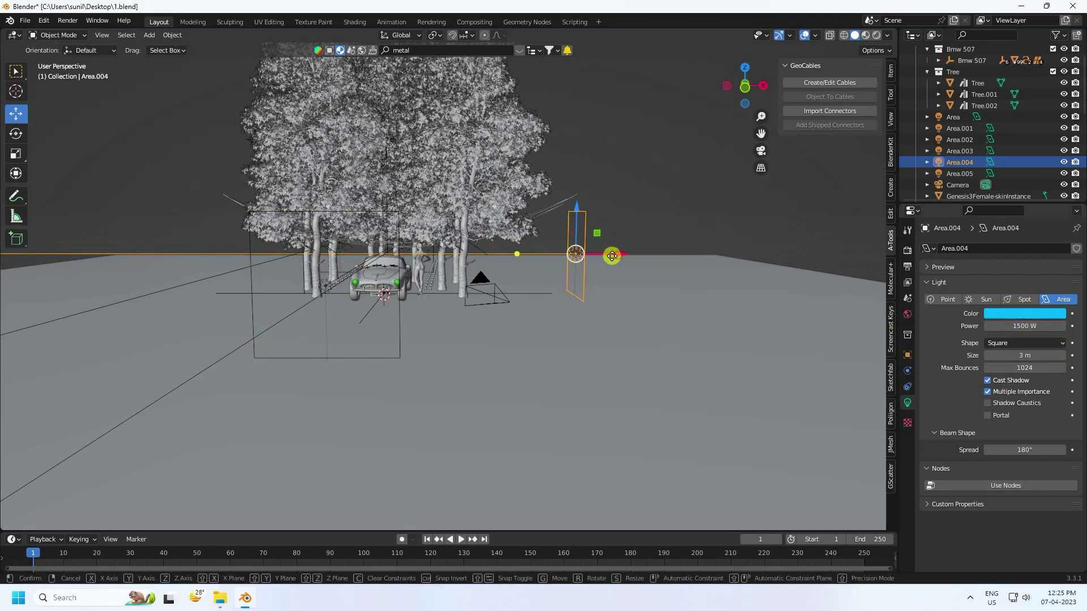
left_click_drag(618, 256, 598, 258)
Step: Move the red front light, Area.005, about 0.41 m along X
middle_click_drag(634, 283, 577, 337)
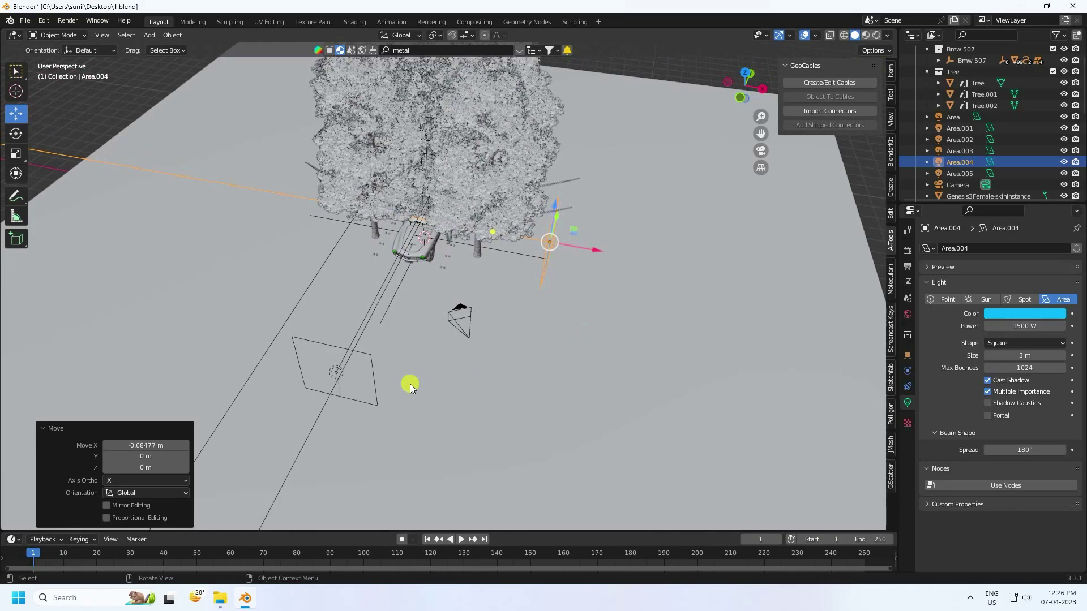
left_click(376, 381)
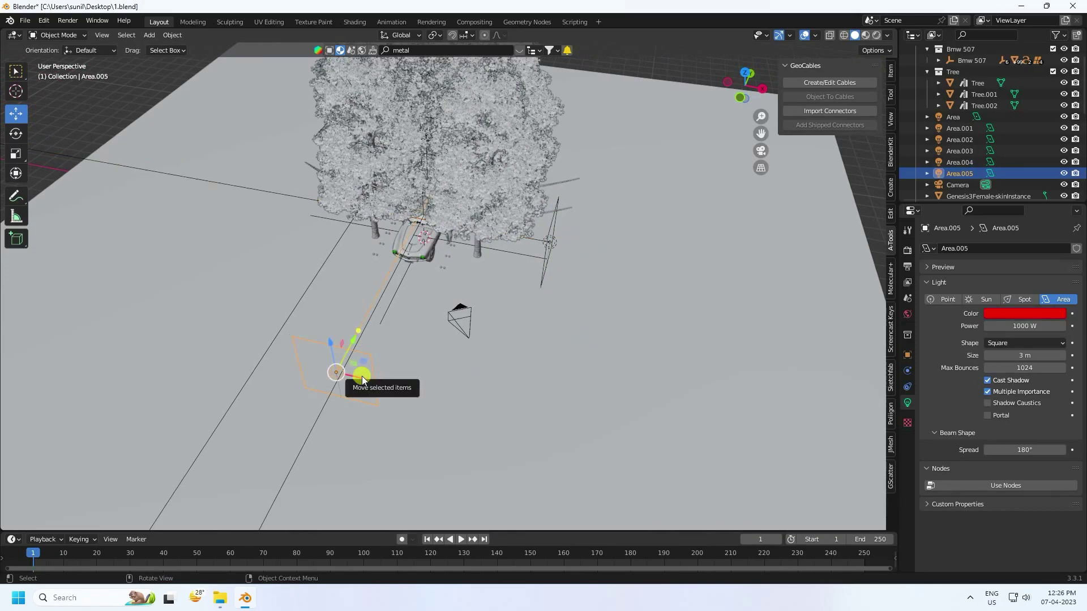
mouse_move(362, 376)
left_mouse_down()
mouse_move(389, 381)
mouse_move(357, 375)
mouse_move(373, 379)
left_mouse_up()
Step: Save the file and render the image again with the adjusted lights
middle_click_drag(556, 262, 514, 272)
scroll(525, 215, "up", 6)
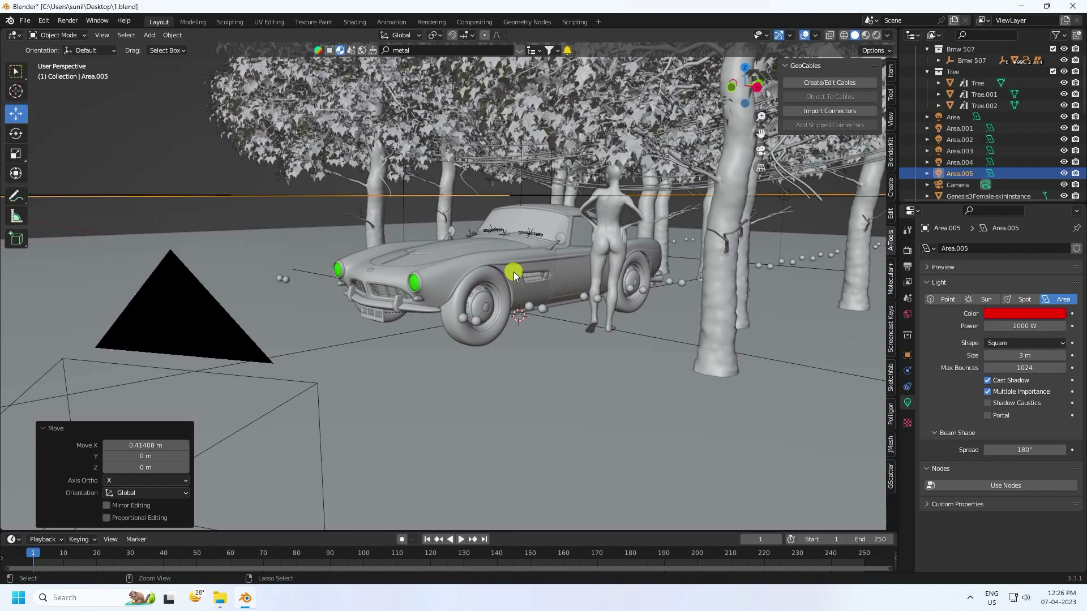
key("ctrl+s")
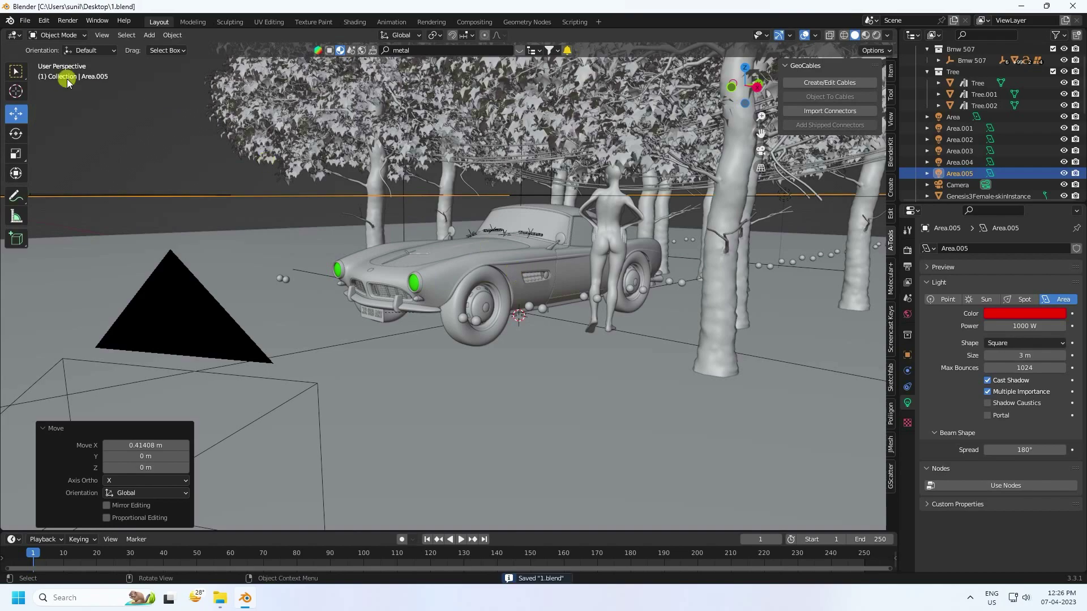
left_click(75, 24)
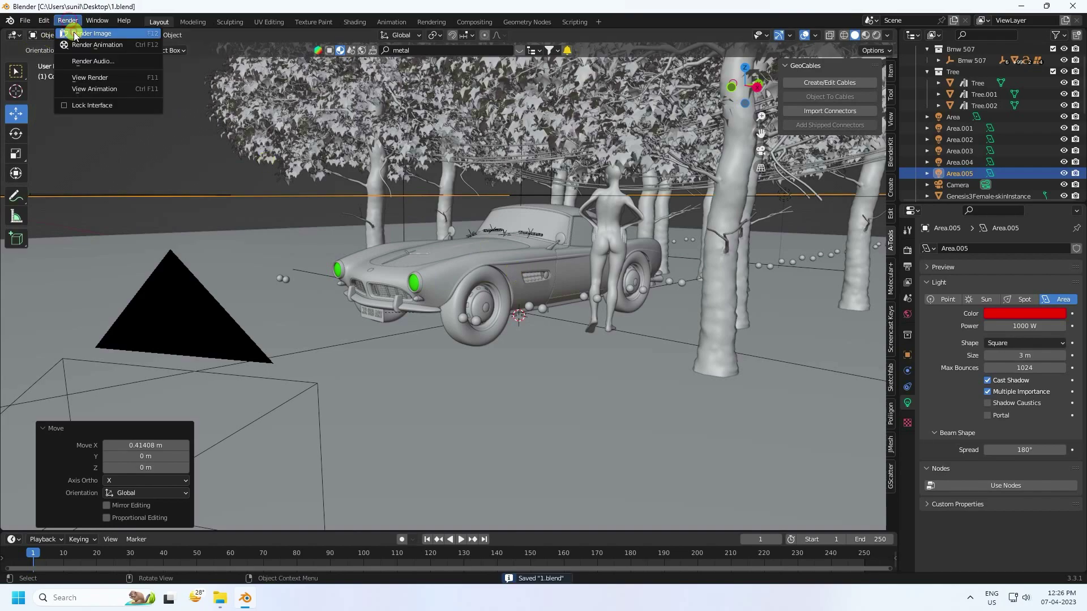
left_click(91, 33)
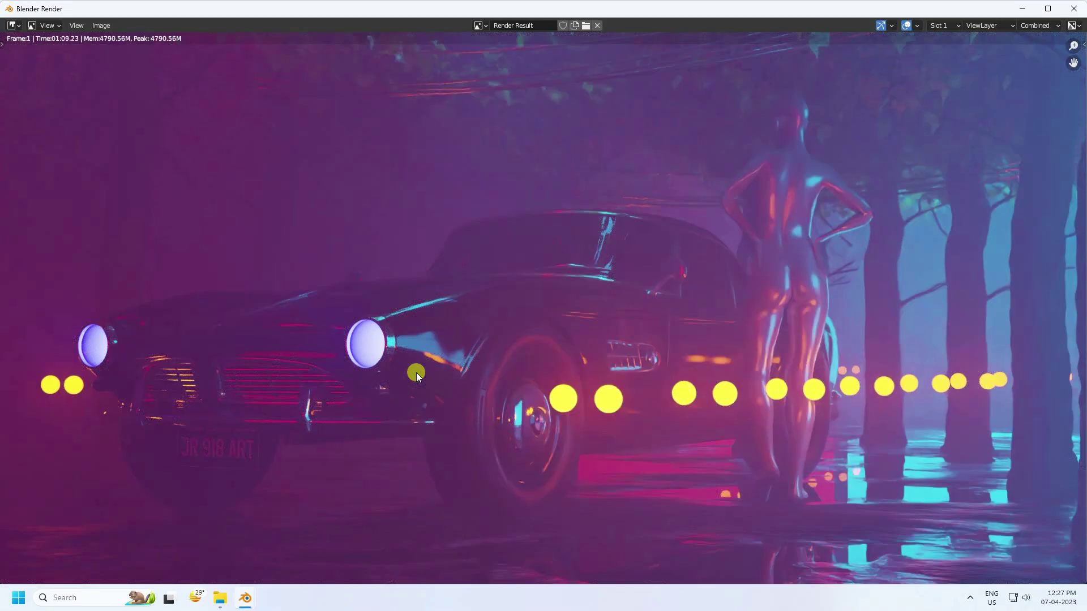
Step: Close the render window and, in the compositor, add a Glare node fed by the Render Layers image output
scroll(416, 372, "down", 1)
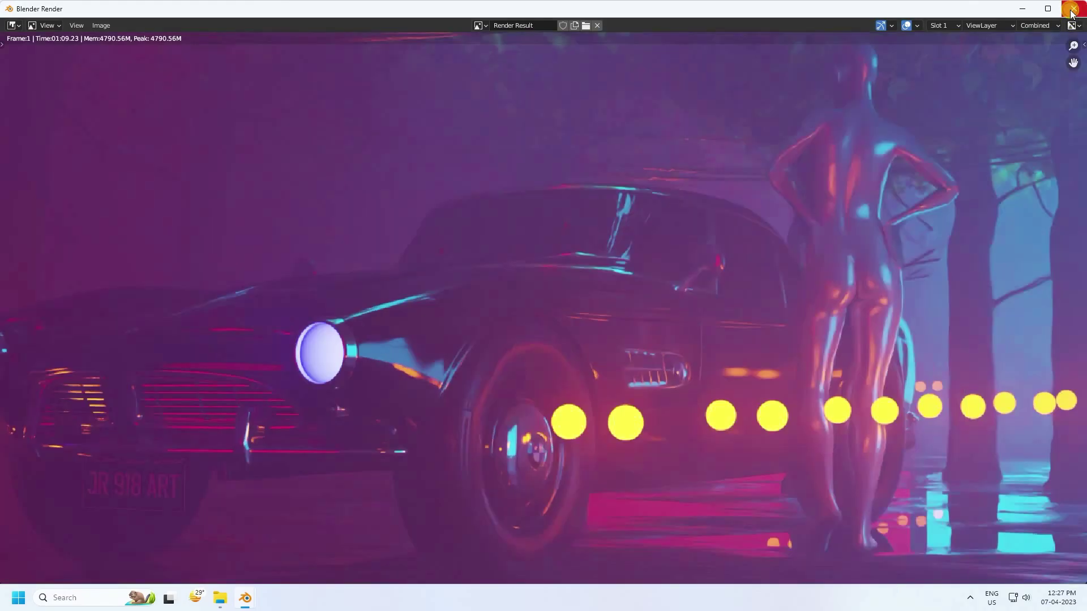
left_click(1073, 9)
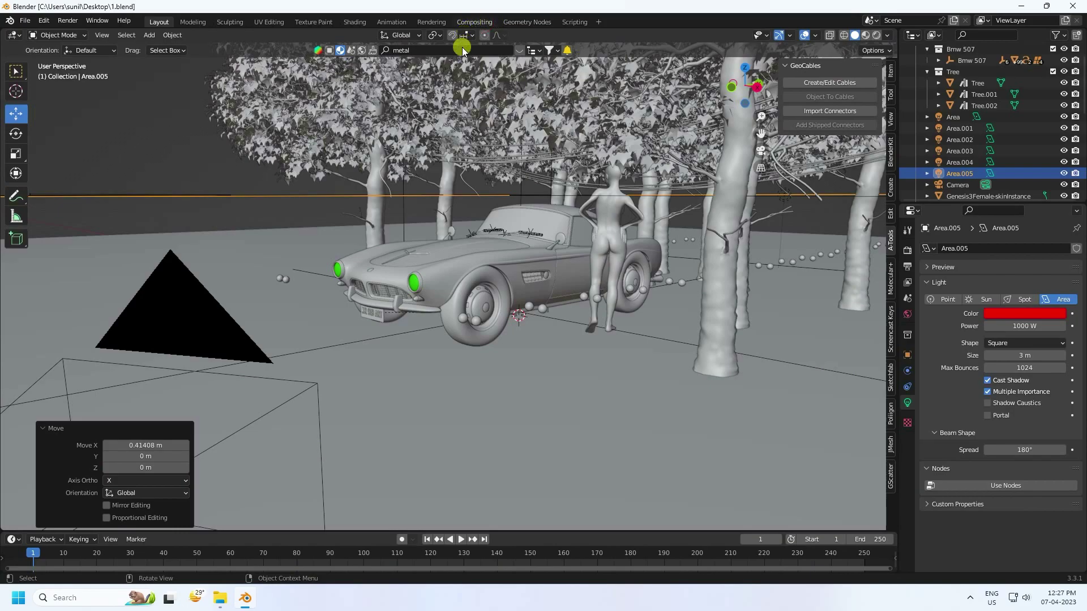
left_click(474, 22)
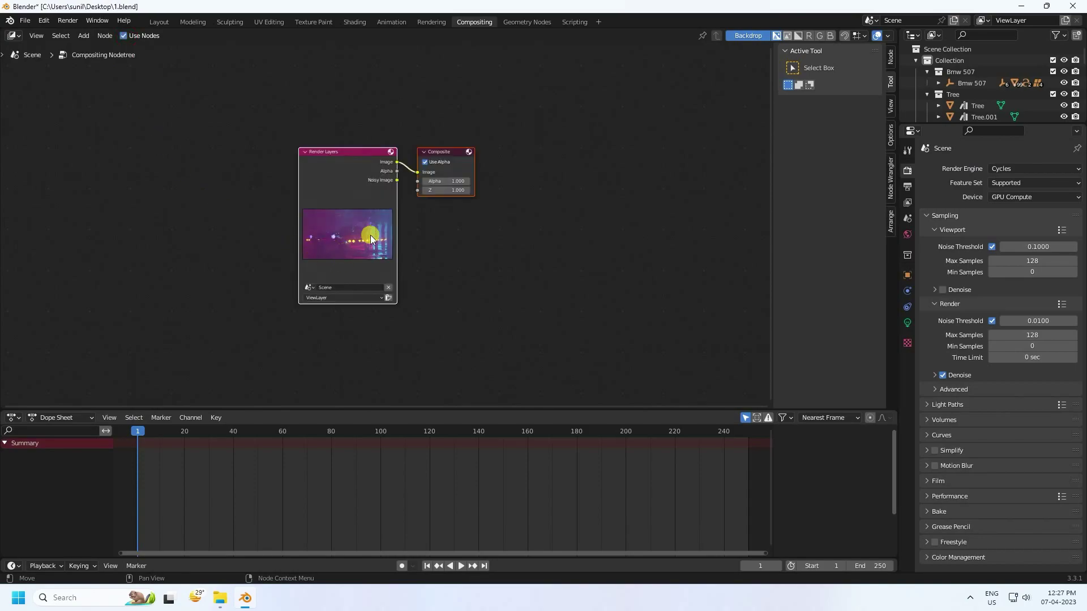
left_click(83, 36)
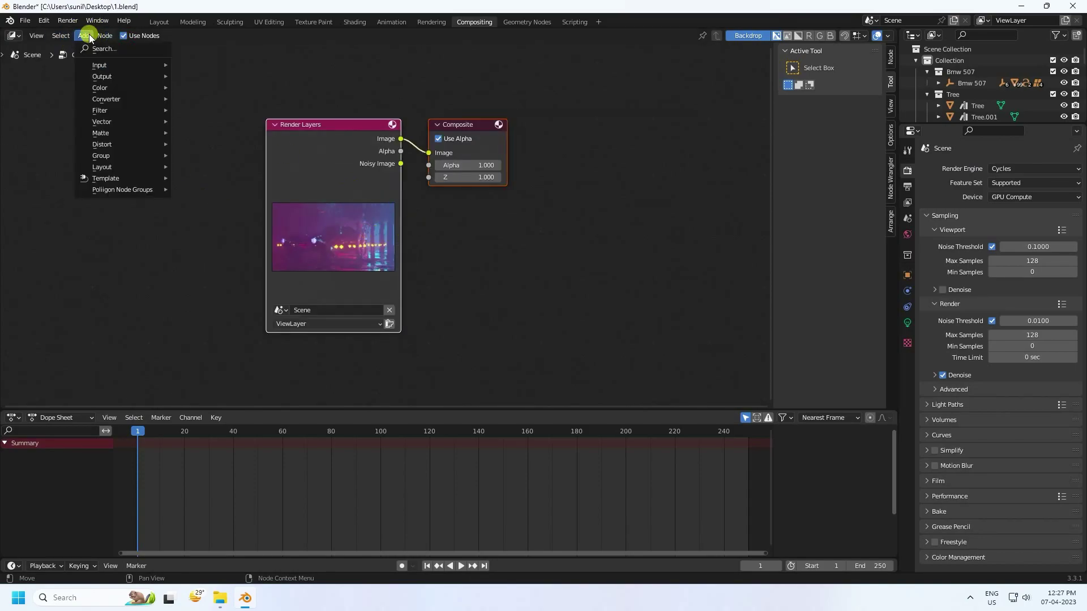
left_click(94, 52)
type("gl")
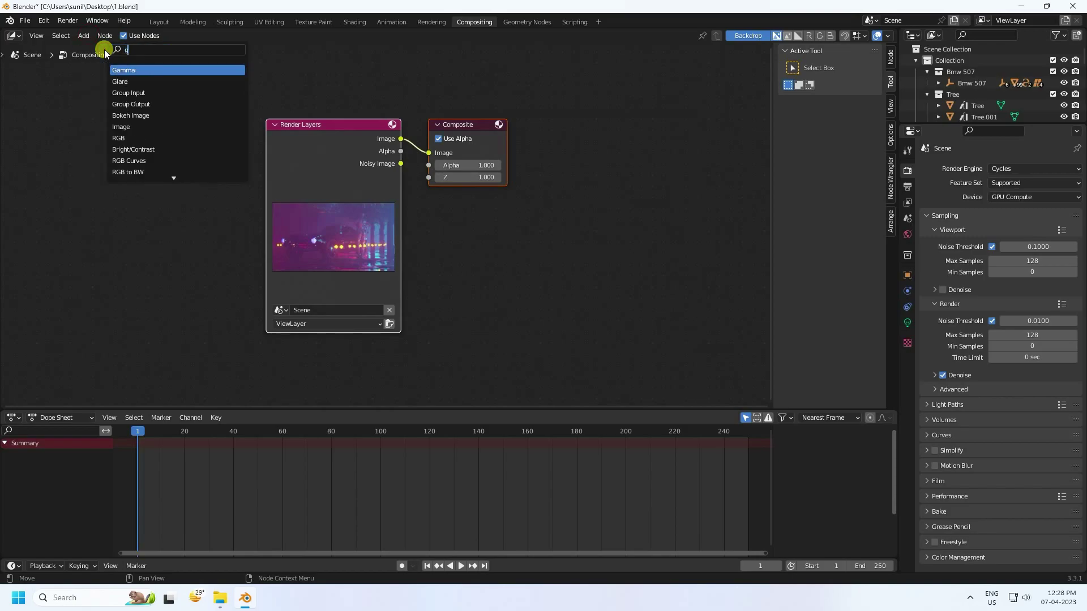
left_click(118, 69)
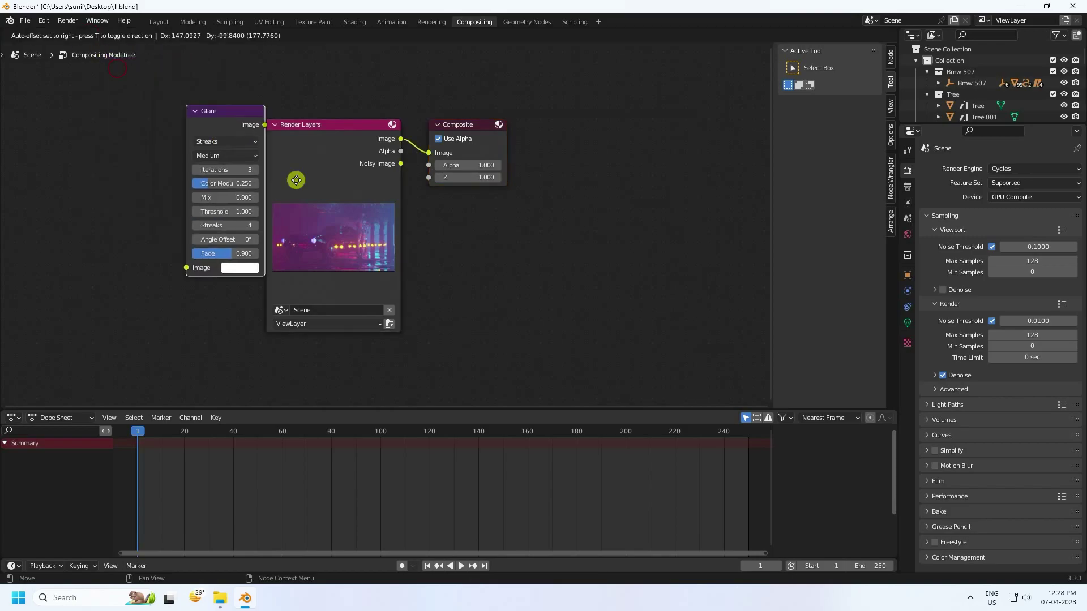
left_click(469, 218)
left_click_drag(400, 139, 454, 371)
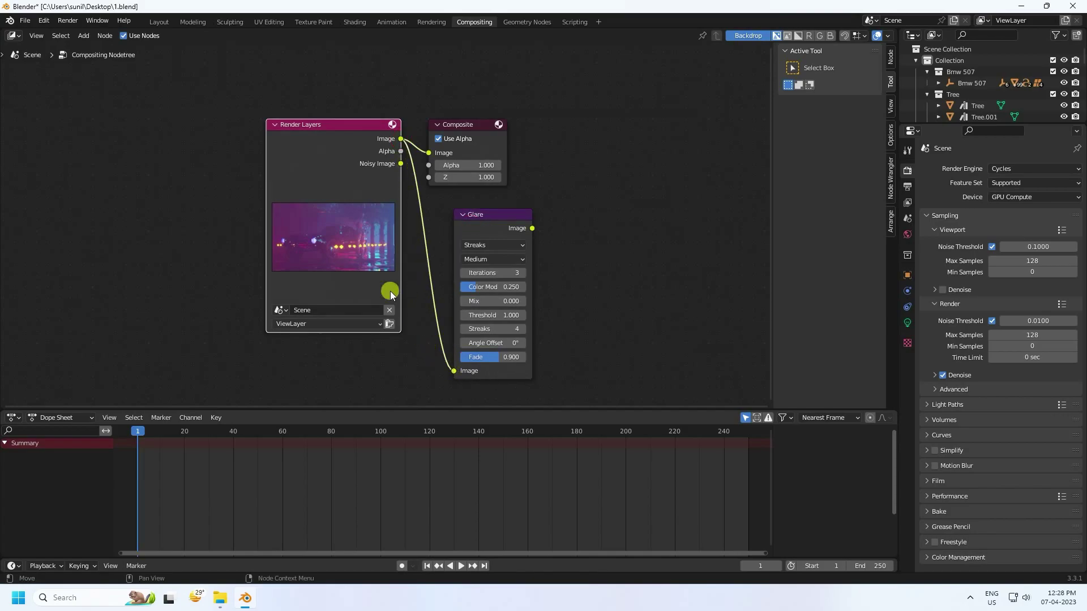
Step: Add a Viewer node to the compositing tree and connect the Glare image output to its image input
left_click(107, 35)
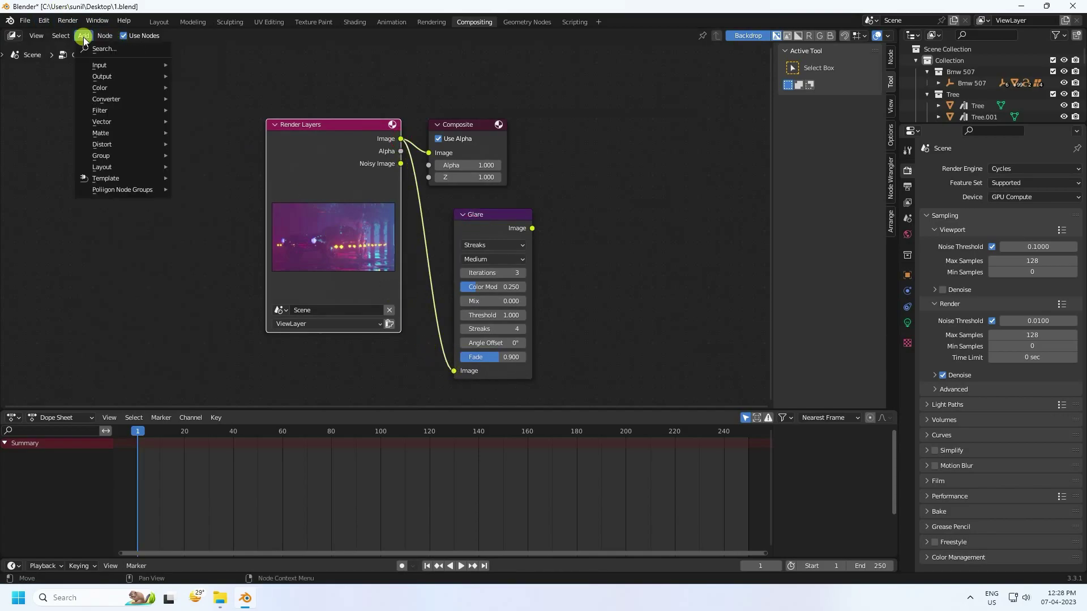
left_click(97, 49)
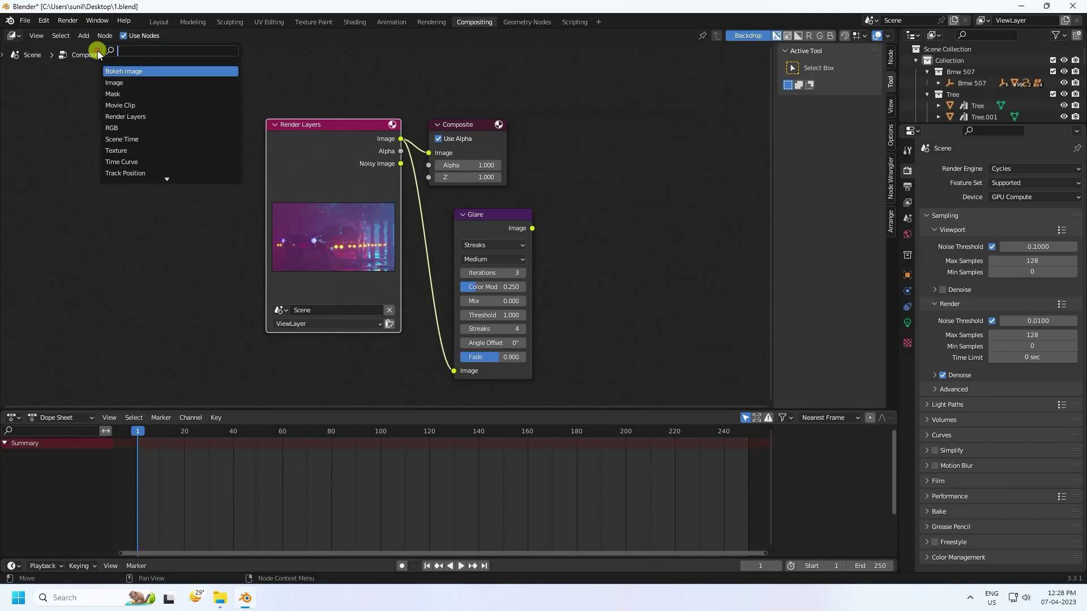
type("vi")
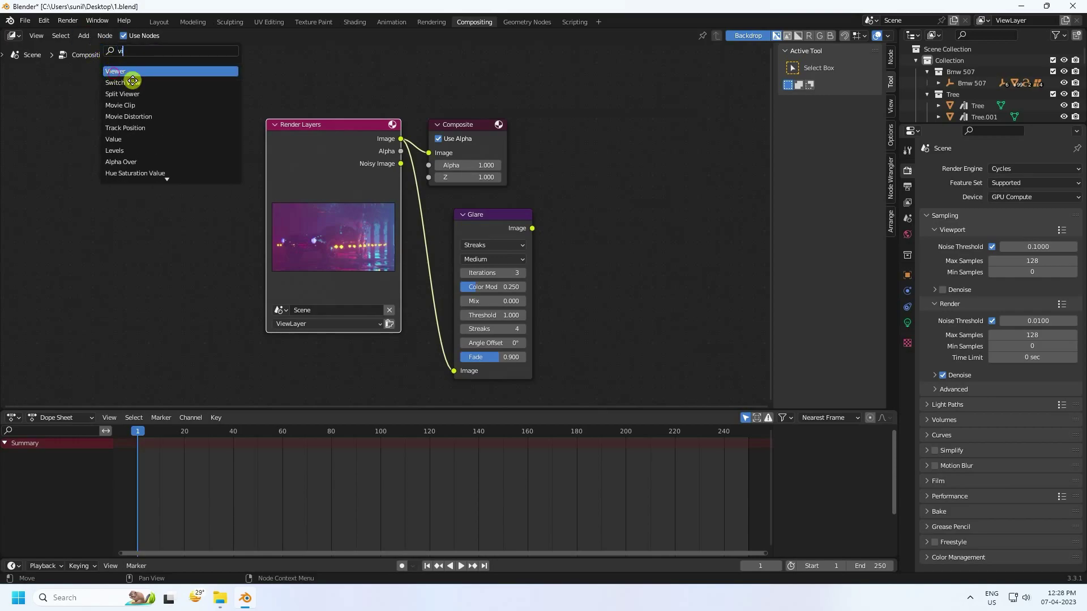
key("Return")
left_click(607, 252)
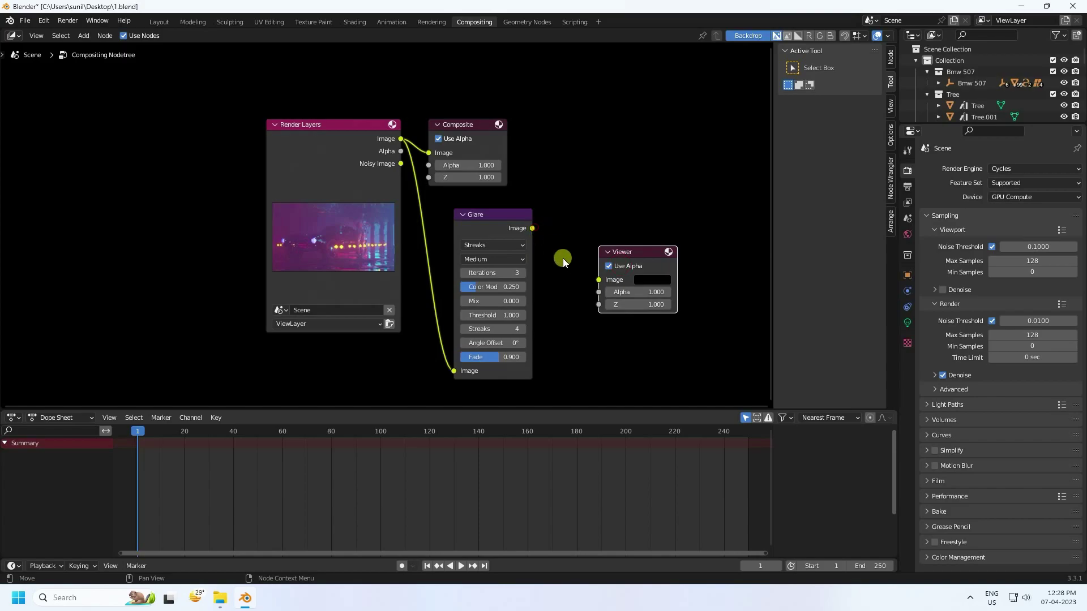
left_click_drag(532, 228, 575, 292)
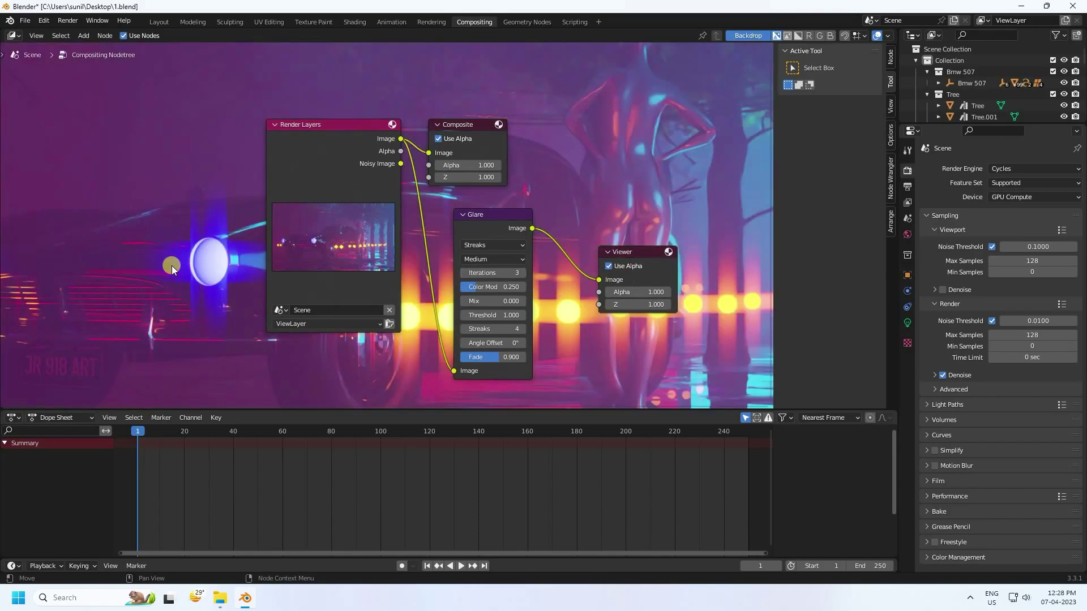
Step: Set the Glare node to Fog Glow with Medium quality and a size of 9
left_click(480, 247)
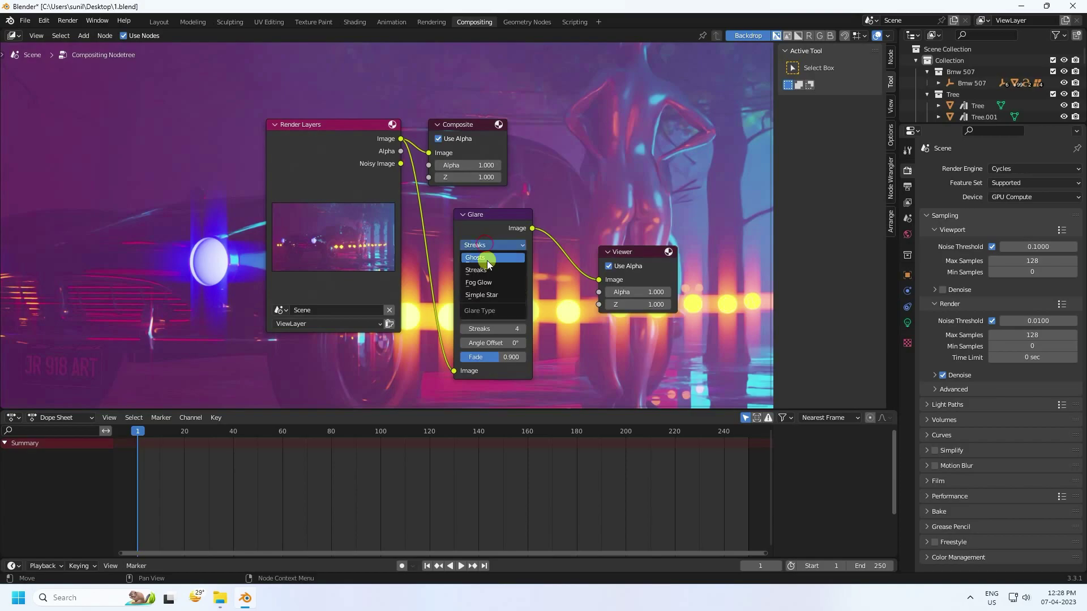
left_click(482, 283)
left_click(492, 259)
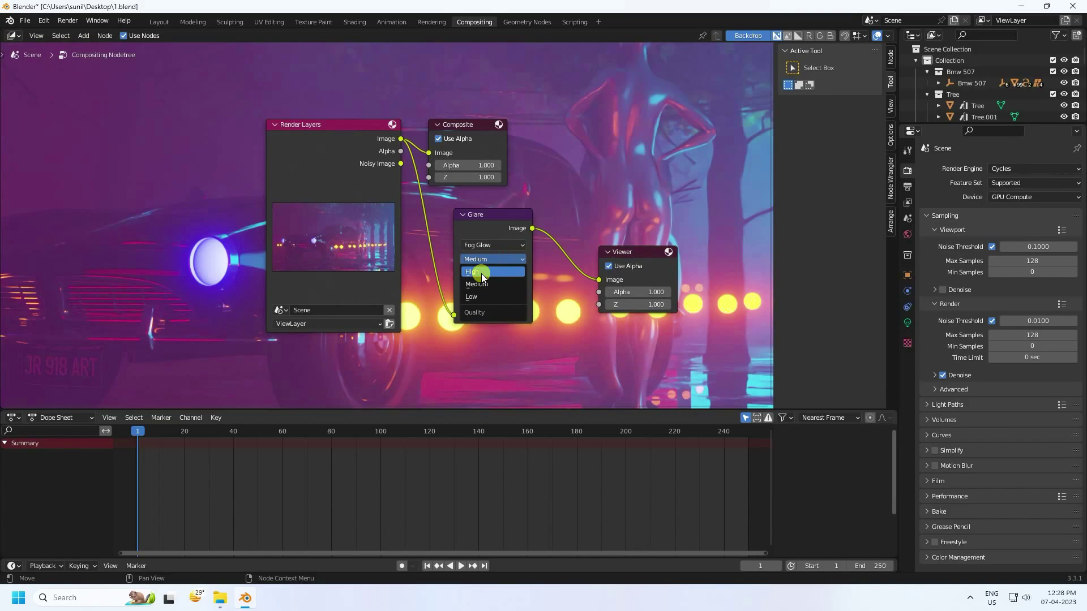
left_click(481, 272)
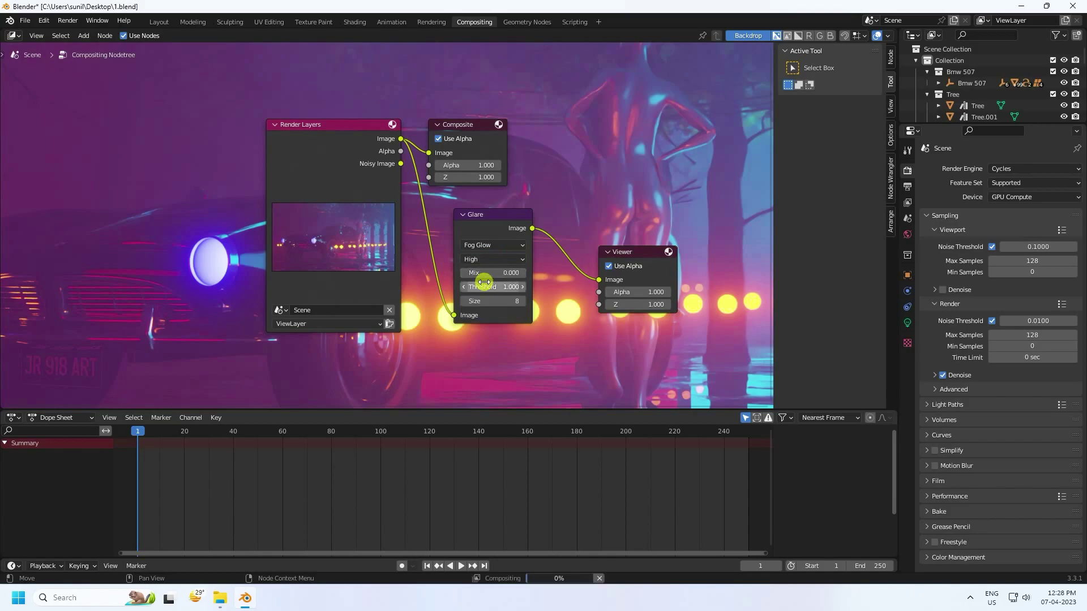
left_click(484, 302)
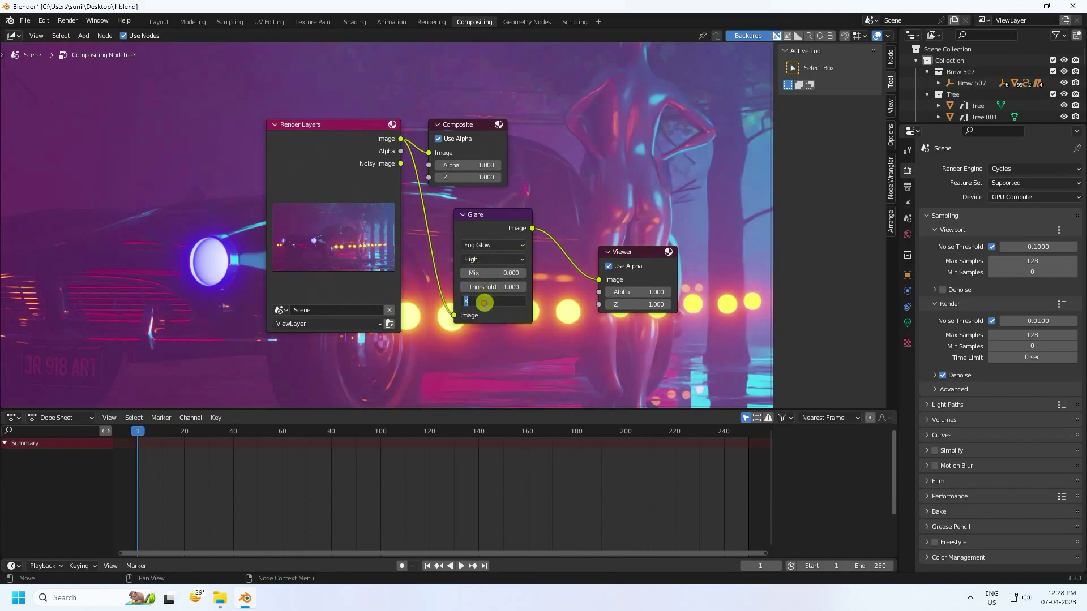
key("Return")
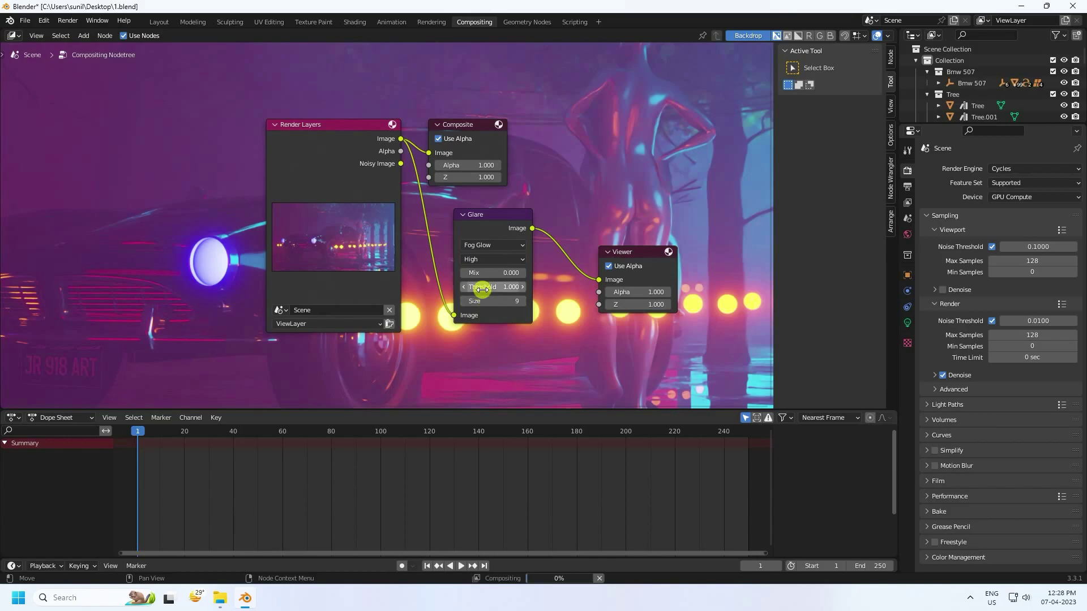
left_click(486, 264)
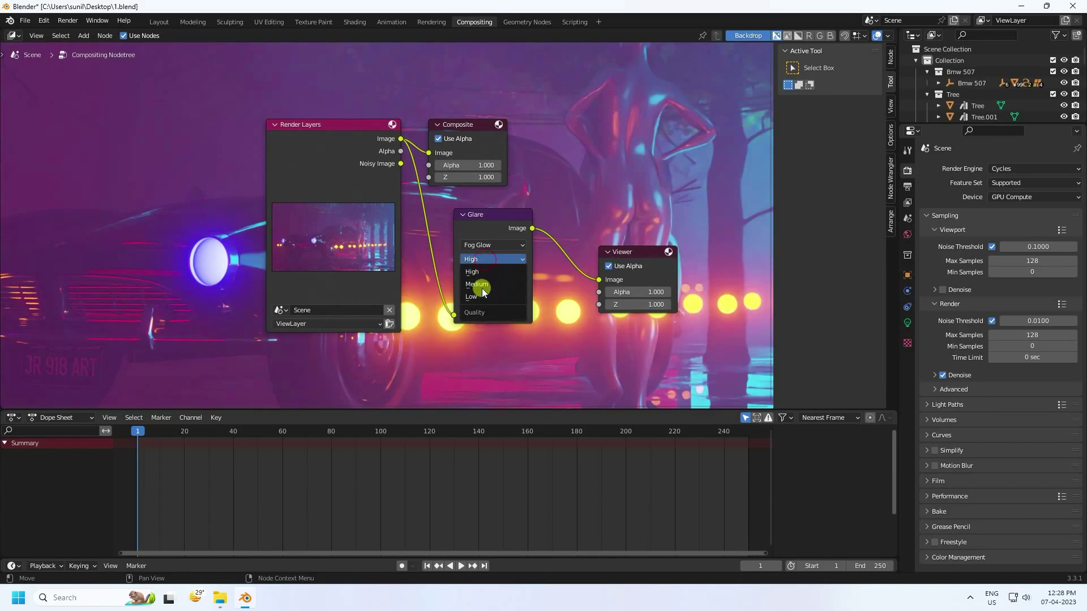
left_click(477, 287)
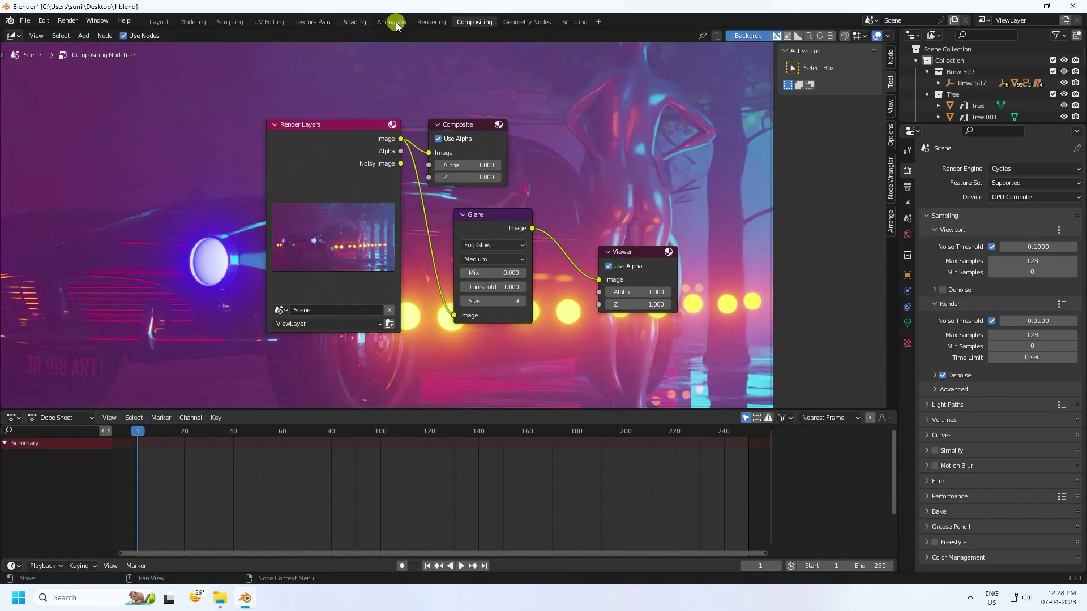
Step: Show the Viewer Node image in the Rendering workspace and inspect the glow around the headlights and spheres
left_click(431, 22)
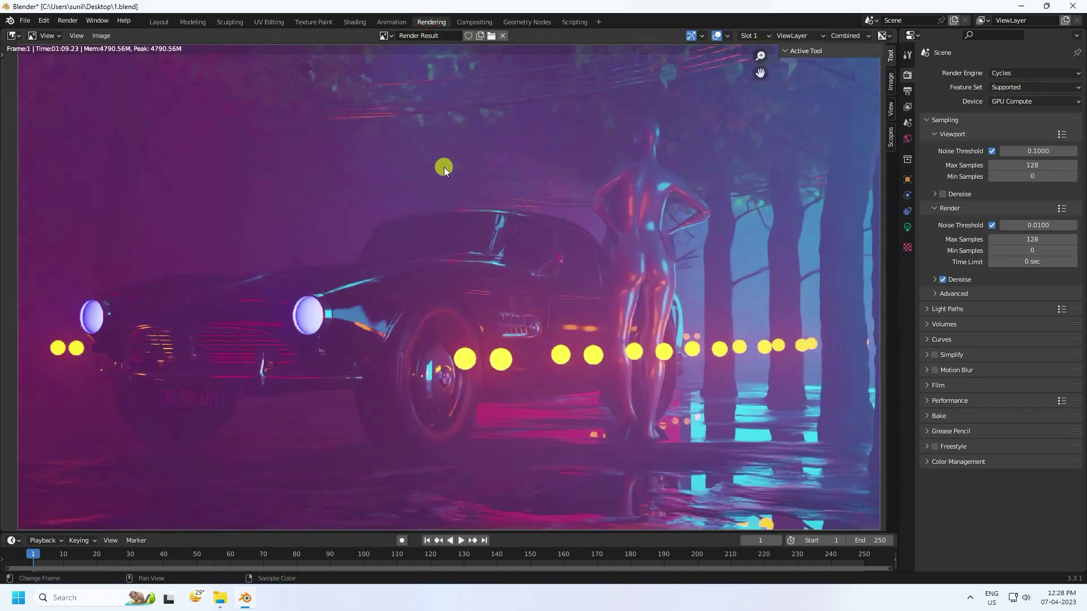
left_click(386, 36)
scroll(419, 151, "down", 10)
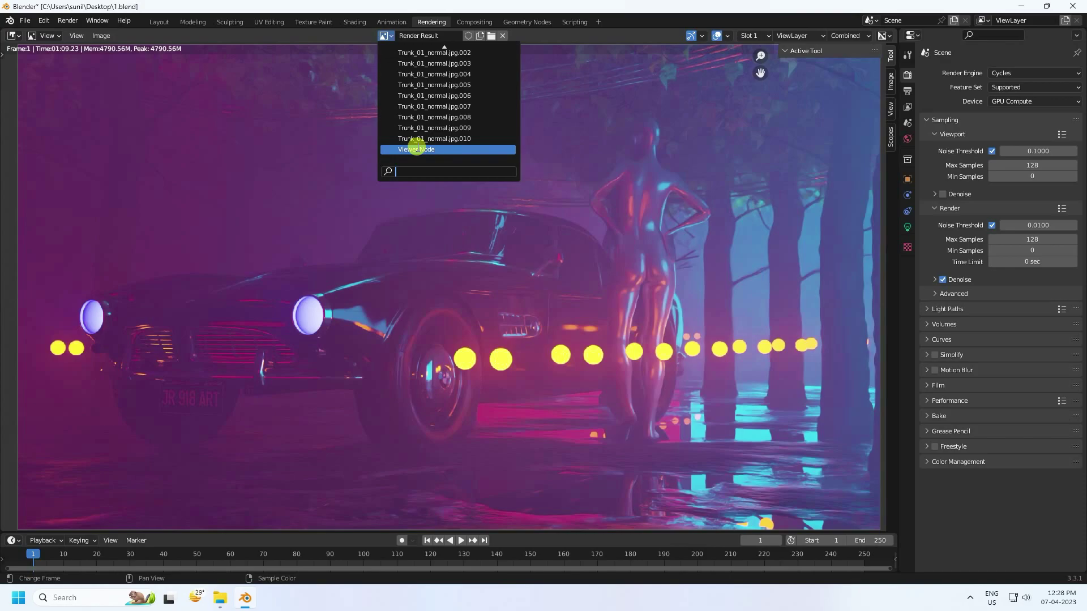
left_click(416, 150)
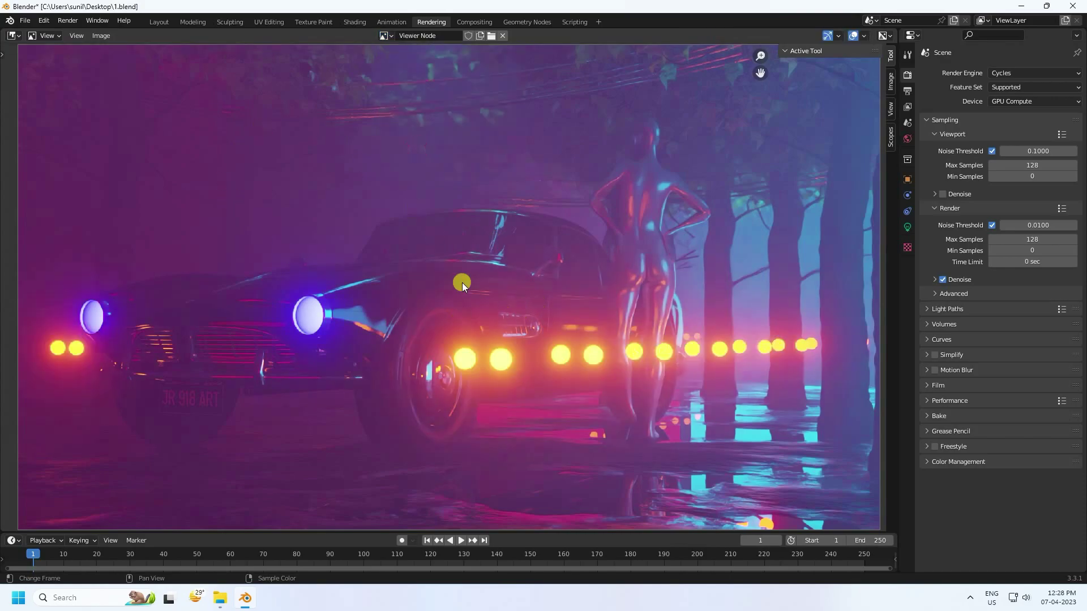
scroll(335, 269, "up", 1)
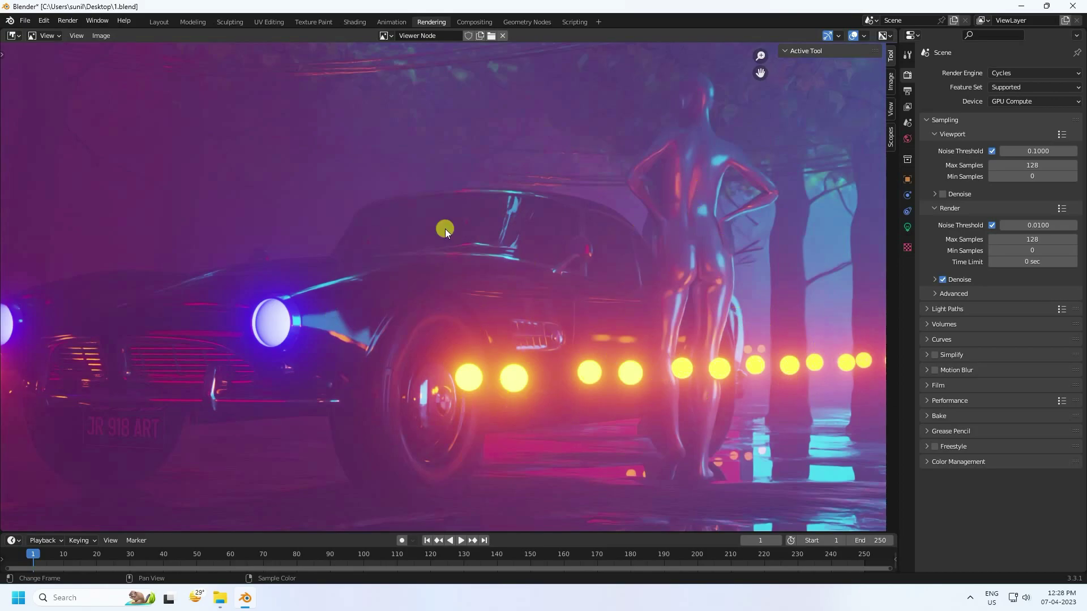
middle_click_drag(650, 339, 657, 371)
Step: Save the composited image to the Desktop as untitled.png in PNG format with RGBA color
left_click(101, 36)
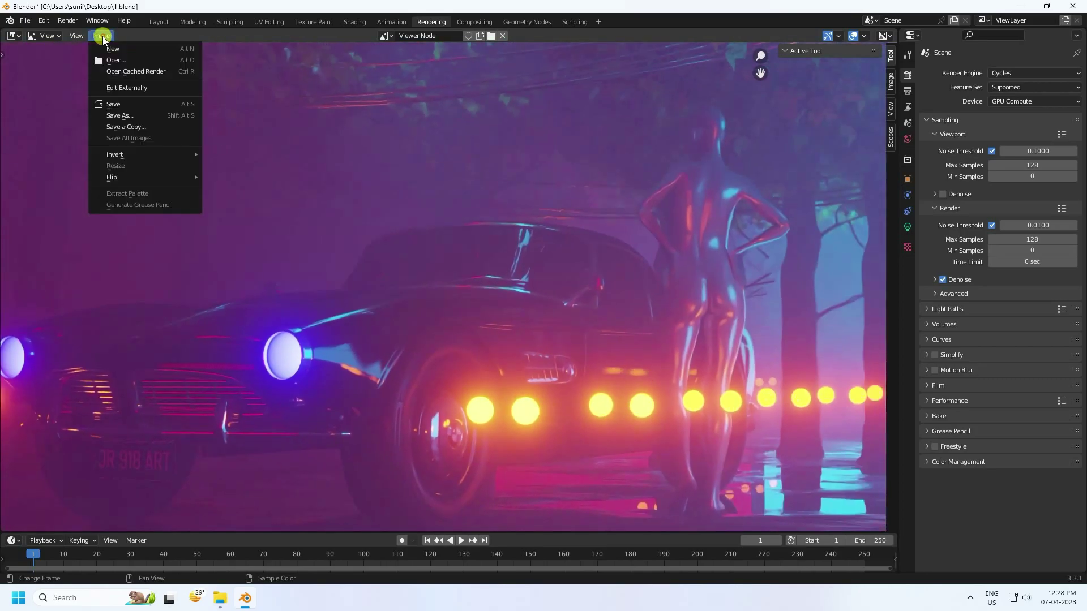
left_click(114, 105)
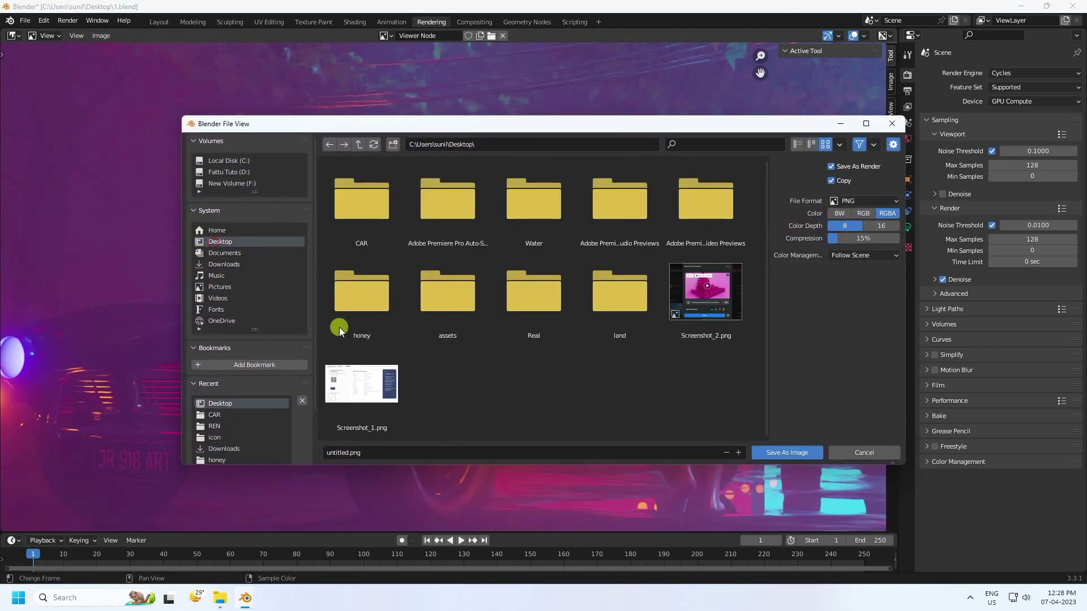
left_click(756, 453)
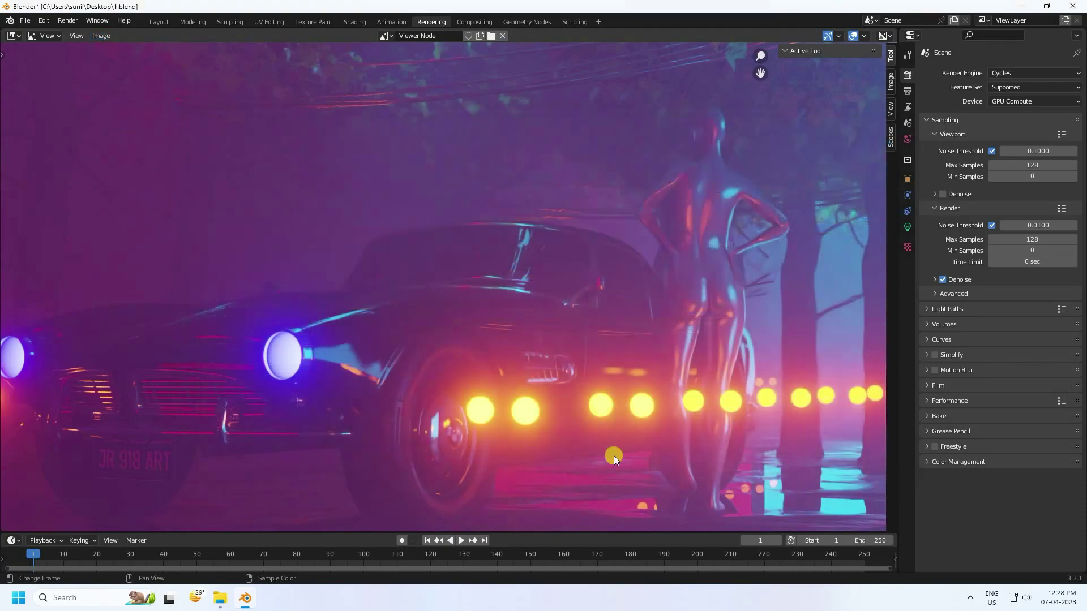
Step: Switch to File Explorer and open untitled.png from the Desktop to examine the final image
left_click(220, 598)
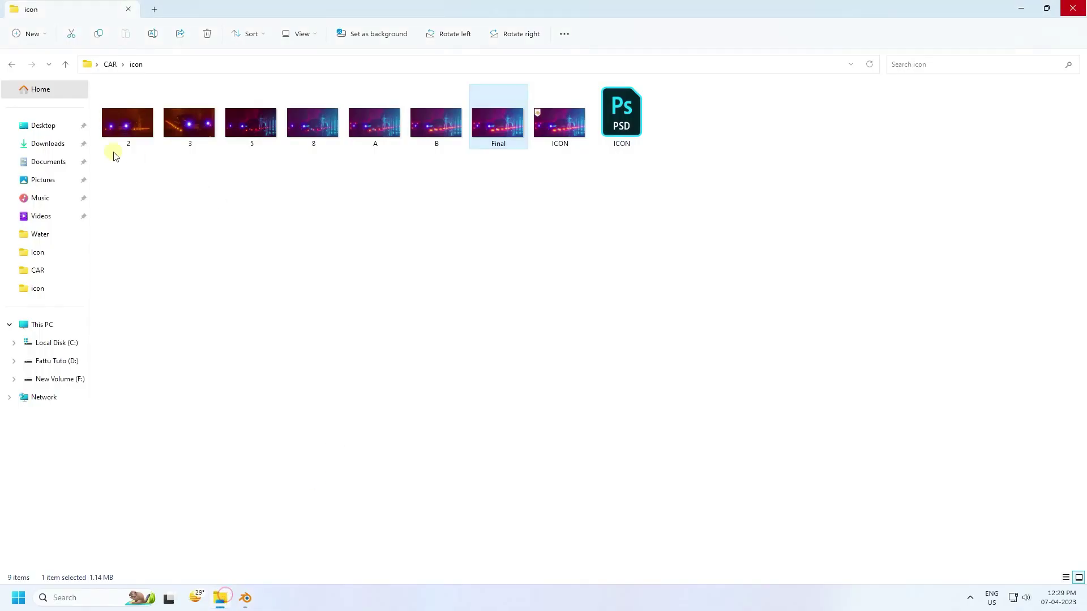
left_click(38, 126)
double_click(930, 202)
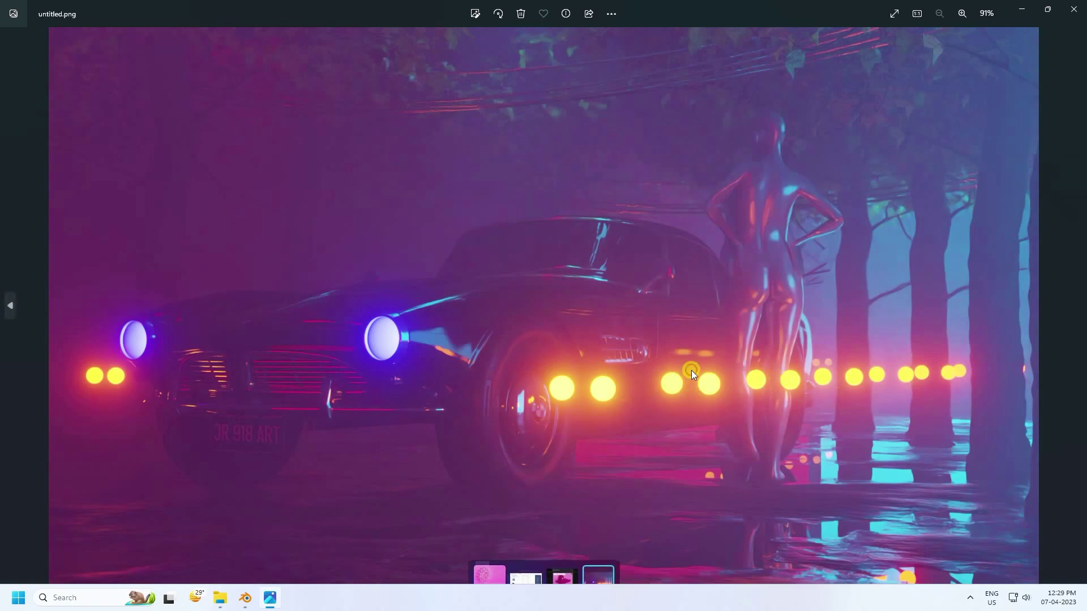
left_click(692, 370)
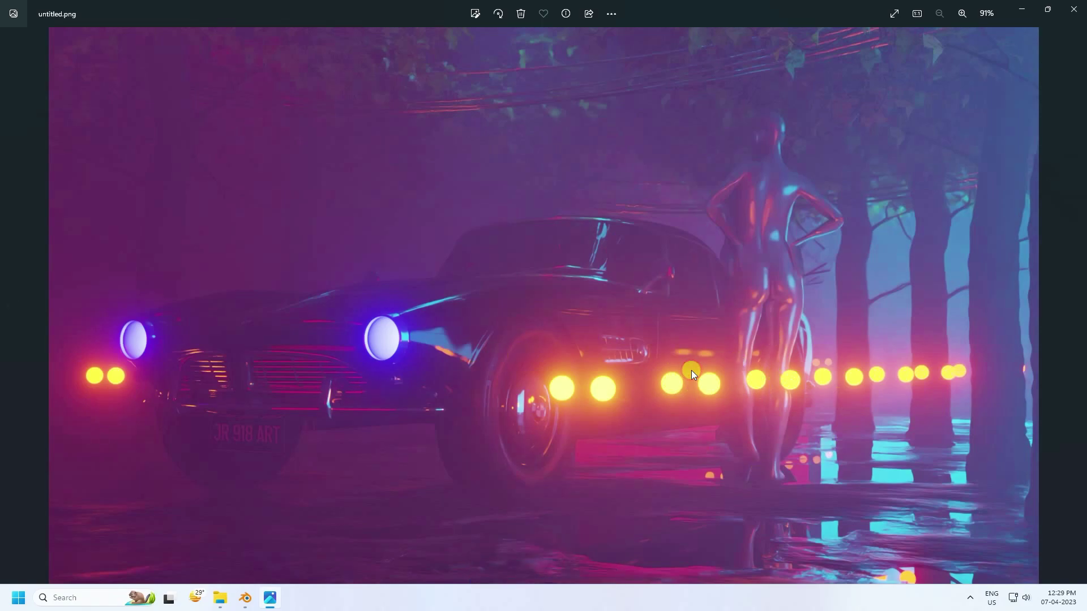